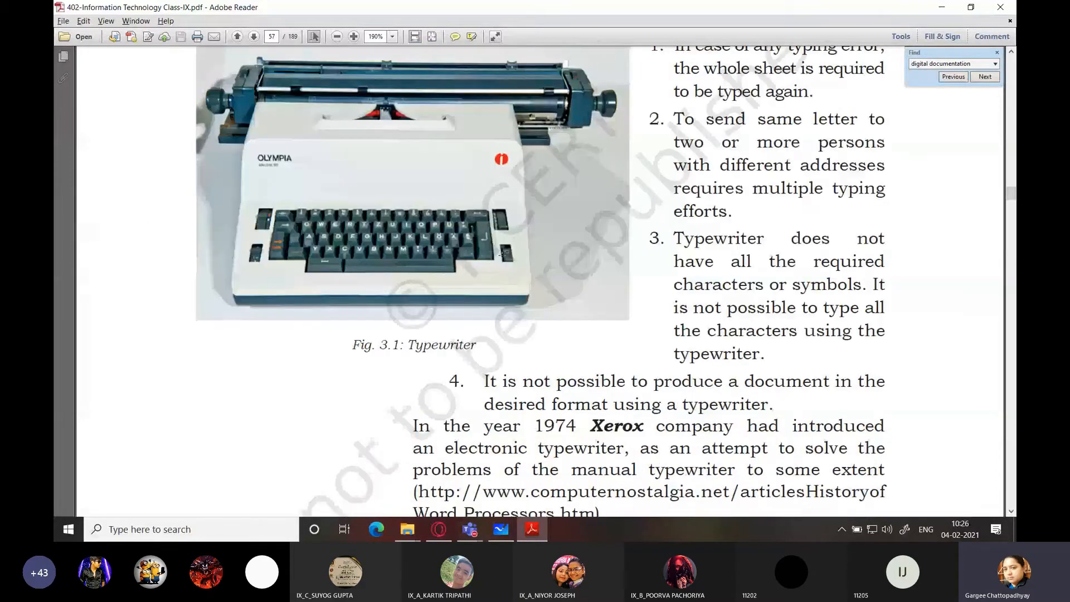
Read the word processing introduction and the list of typewriter limitations around Fig. 3.1 on textbook page 46.
scroll(500, 254, down, 5)
scroll(499, 255, up, 12)
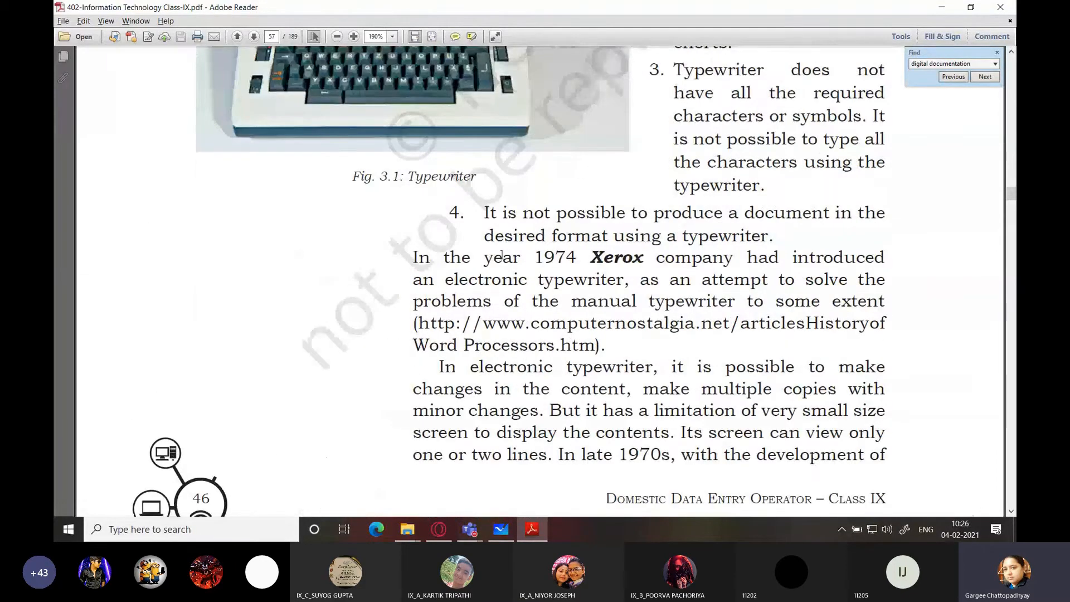
scroll(500, 255, down, 12)
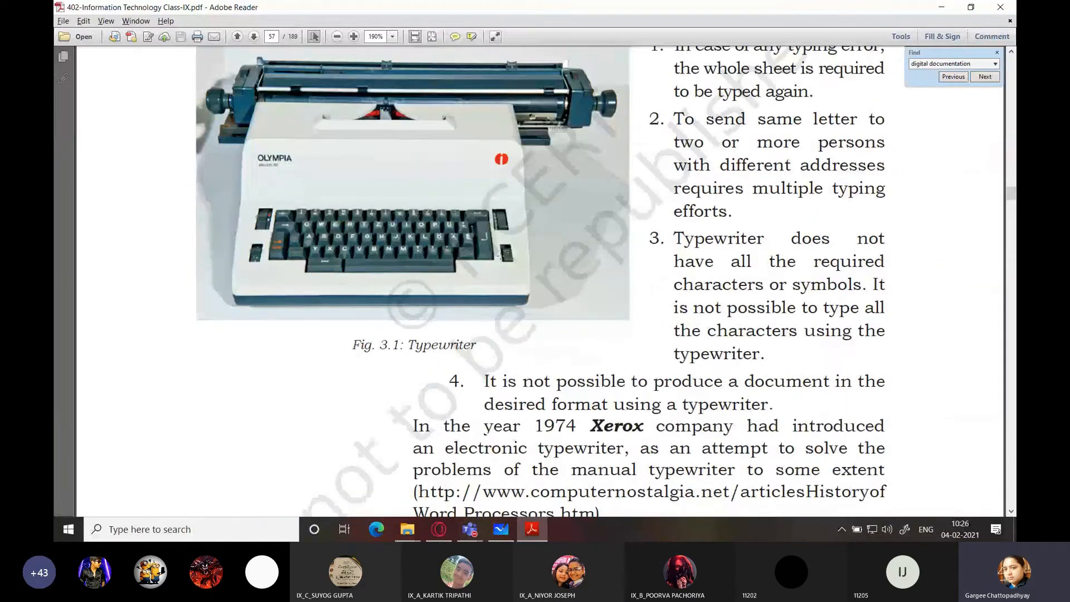
scroll(500, 256, up, 3)
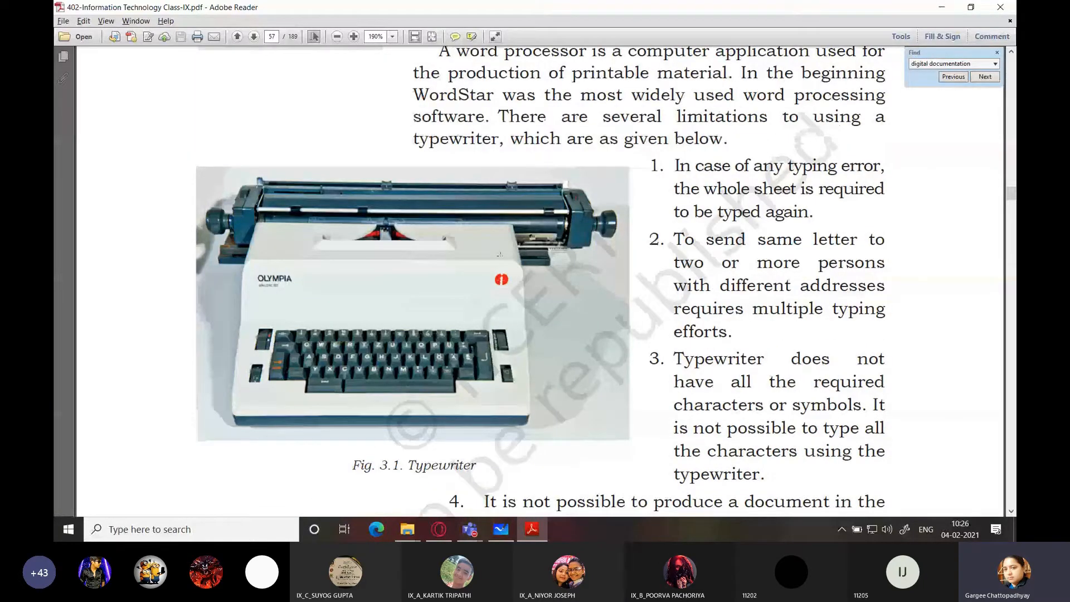
scroll(500, 254, up, 5)
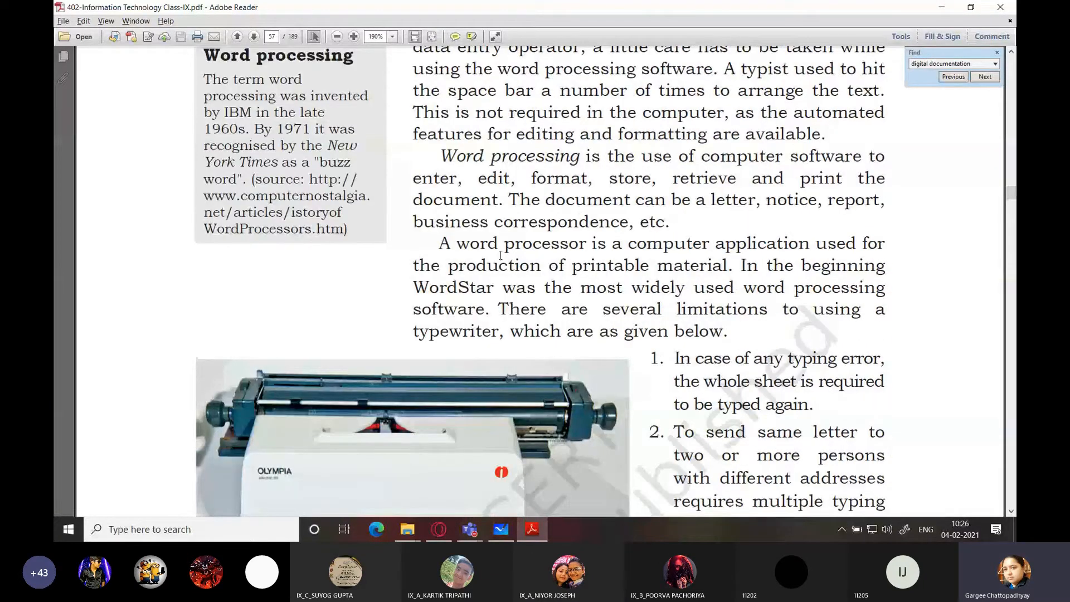
scroll(499, 255, up, 1)
scroll(500, 256, down, 5)
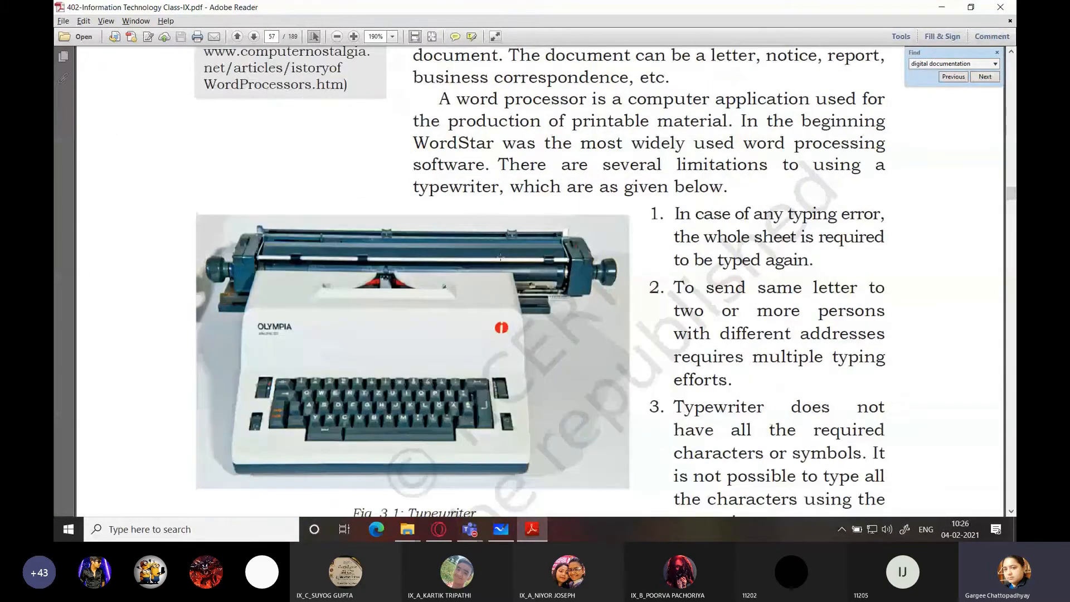
scroll(500, 257, down, 2)
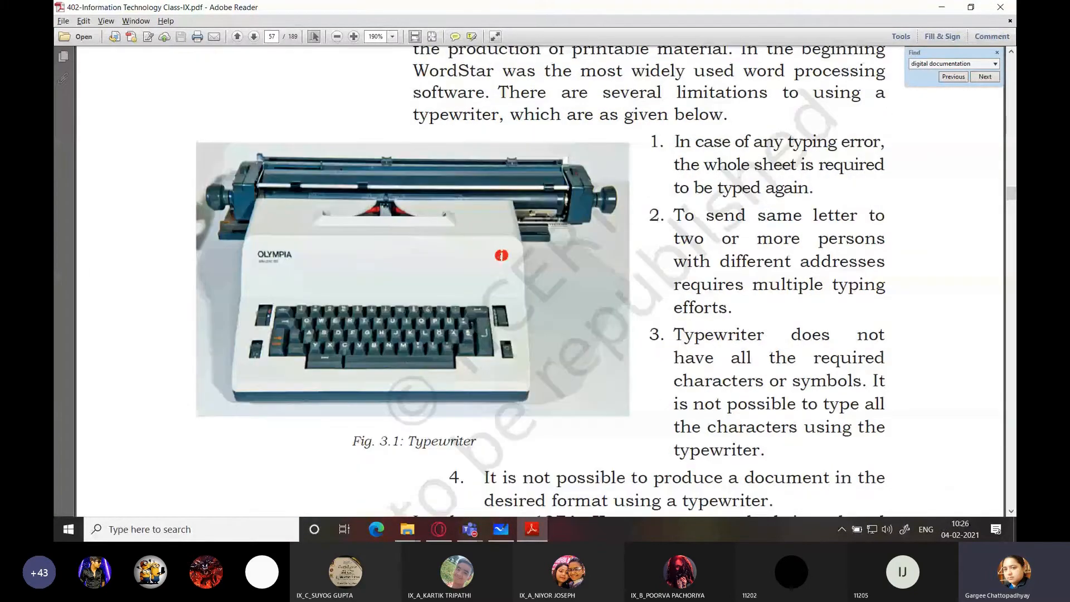
scroll(500, 257, down, 4)
scroll(499, 257, up, 2)
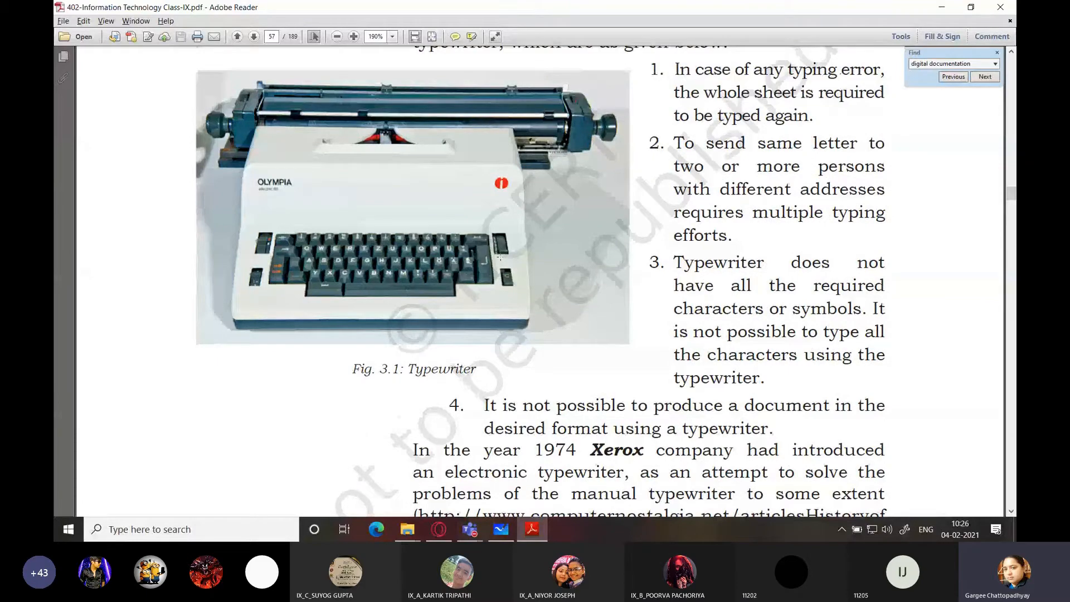
scroll(499, 257, down, 2)
scroll(741, 335, down, 9)
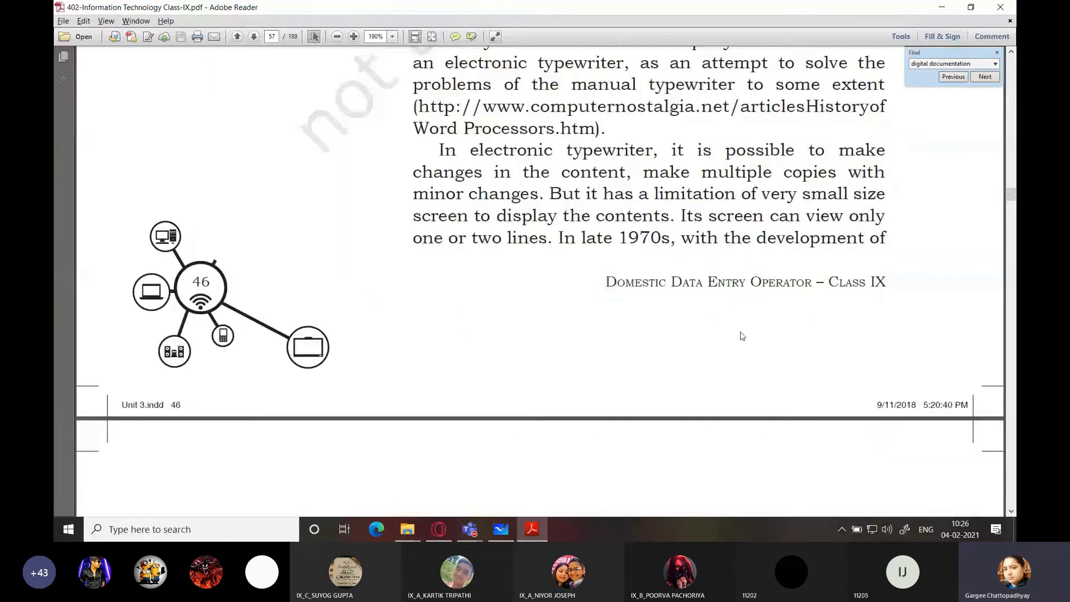
Skim the chapter from the word processor features through LibreOffice and the sample report to the section on starting LibreOffice Writer.
scroll(742, 335, down, 20)
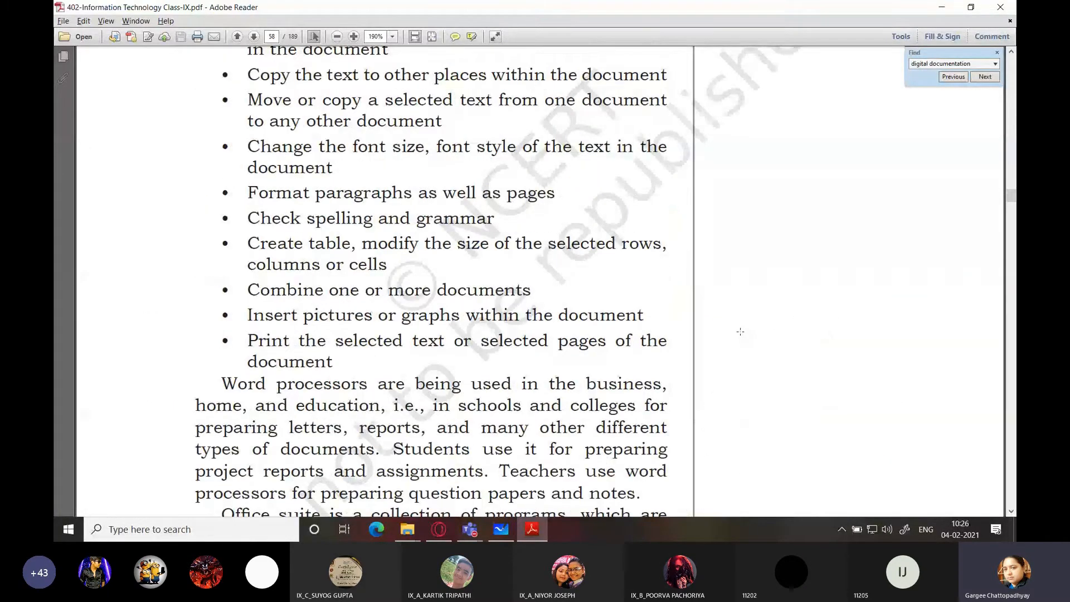
scroll(740, 331, down, 15)
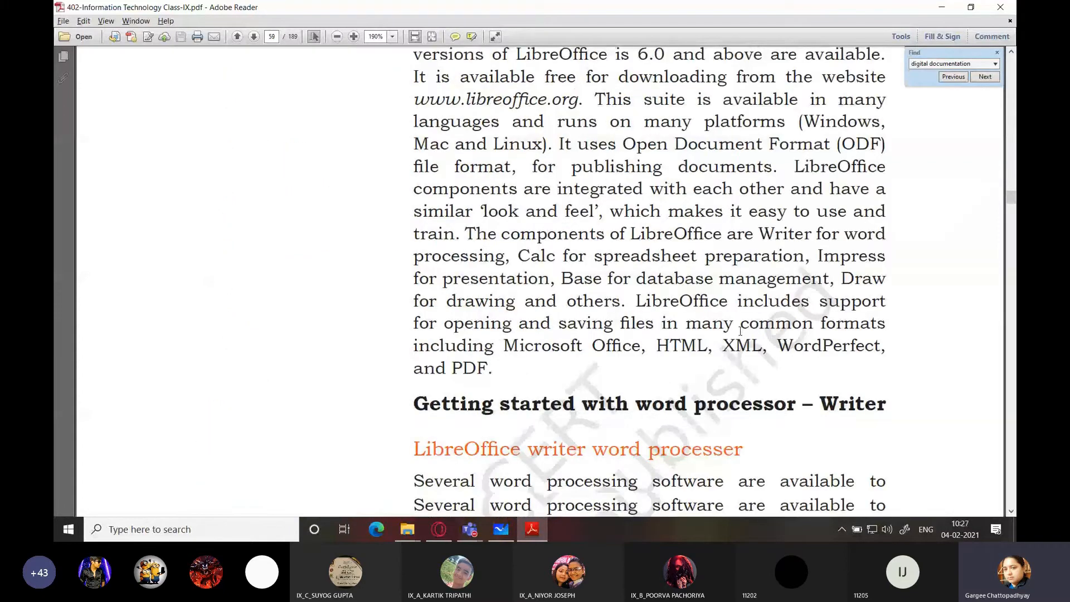
scroll(739, 331, down, 15)
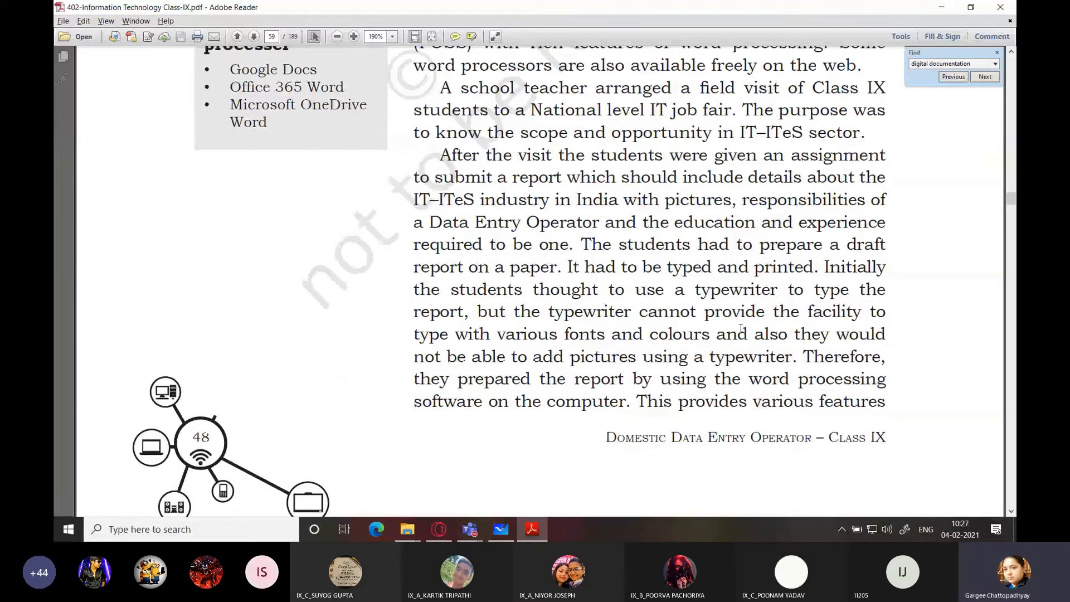
scroll(740, 329, down, 5)
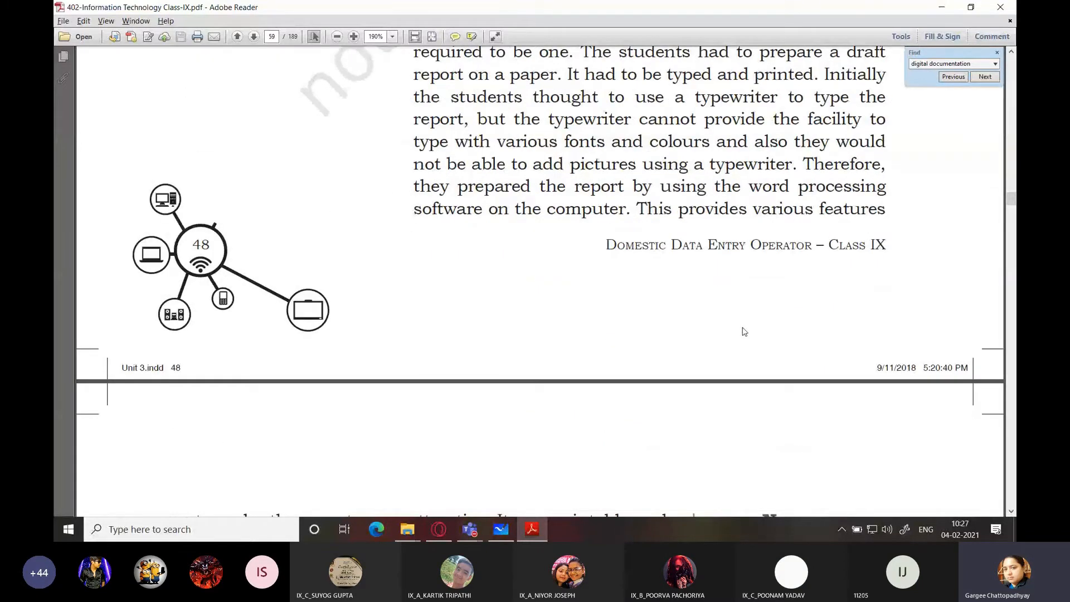
scroll(741, 328, down, 15)
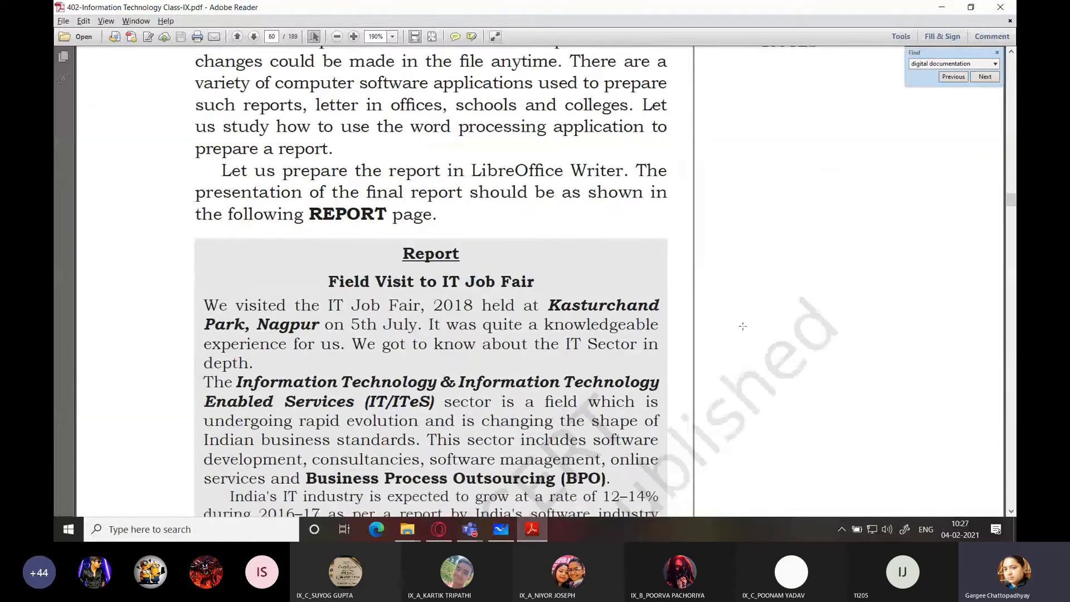
scroll(742, 326, down, 10)
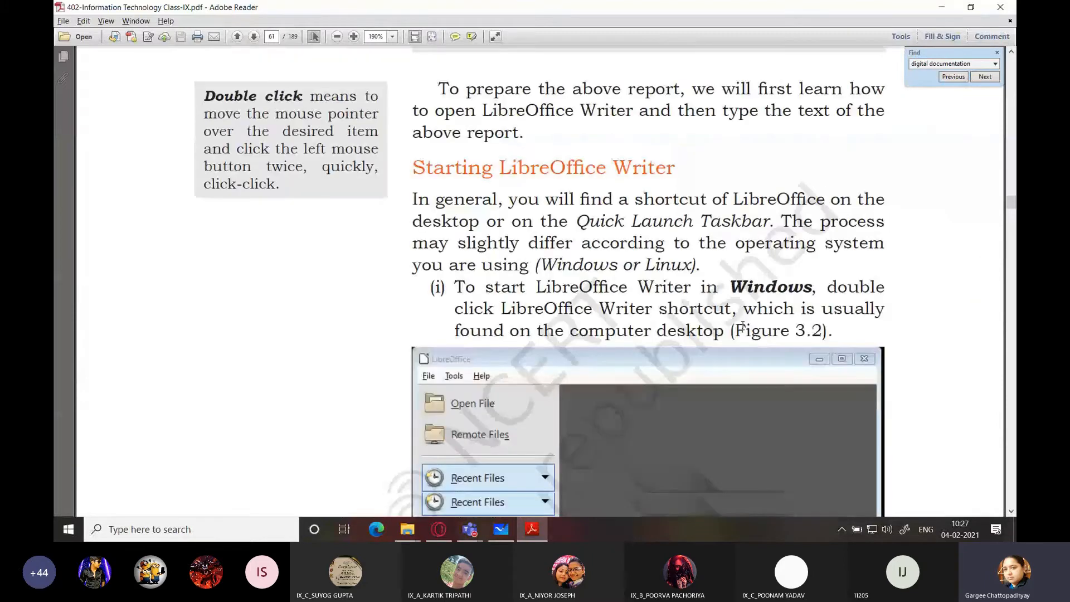
scroll(742, 326, down, 10)
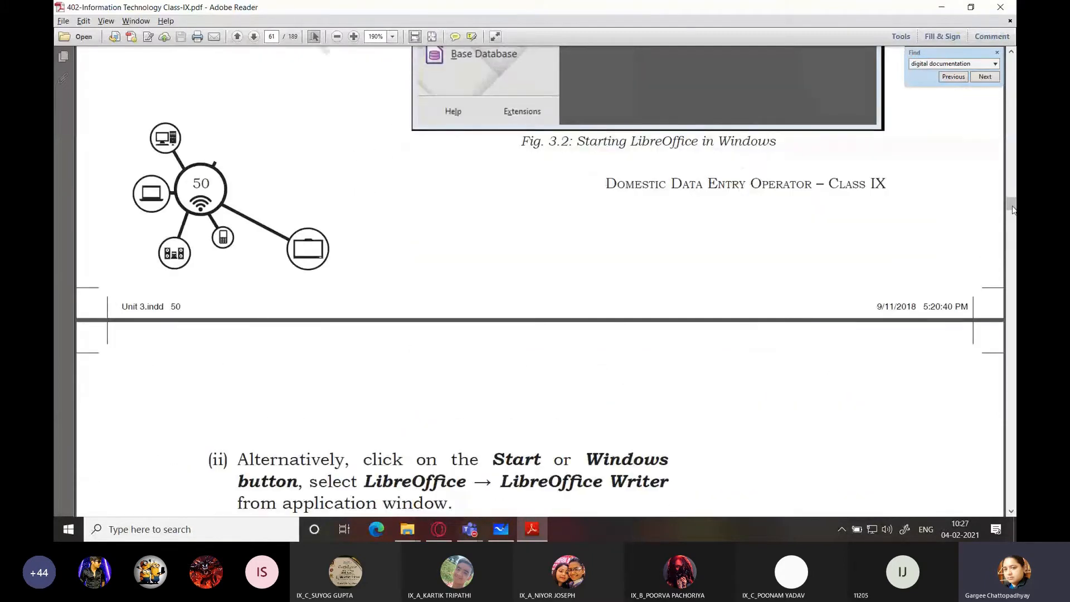
Examine the table sections on splitting, merging, deleting and copying tables, then look back to the Class IX time table example.
drag(1012, 209, 1013, 264)
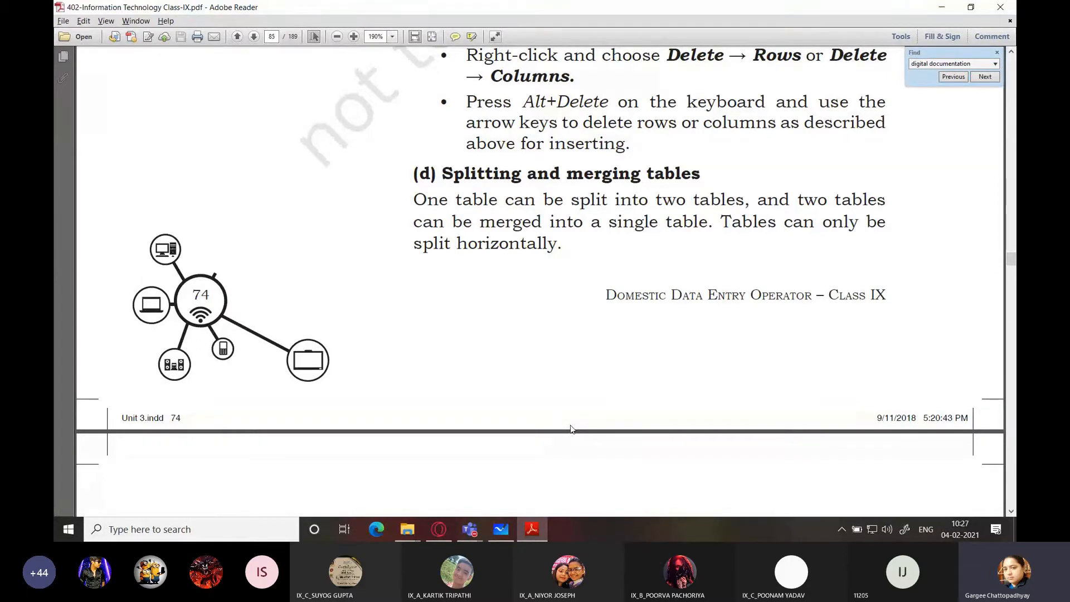
scroll(571, 426, down, 5)
scroll(571, 421, down, 6)
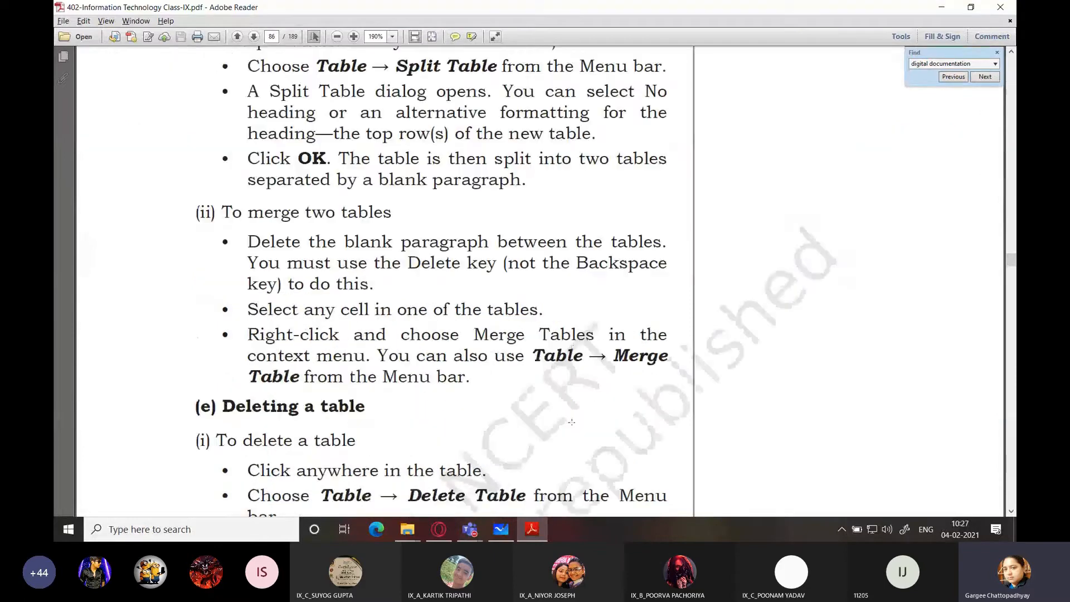
scroll(571, 422, down, 3)
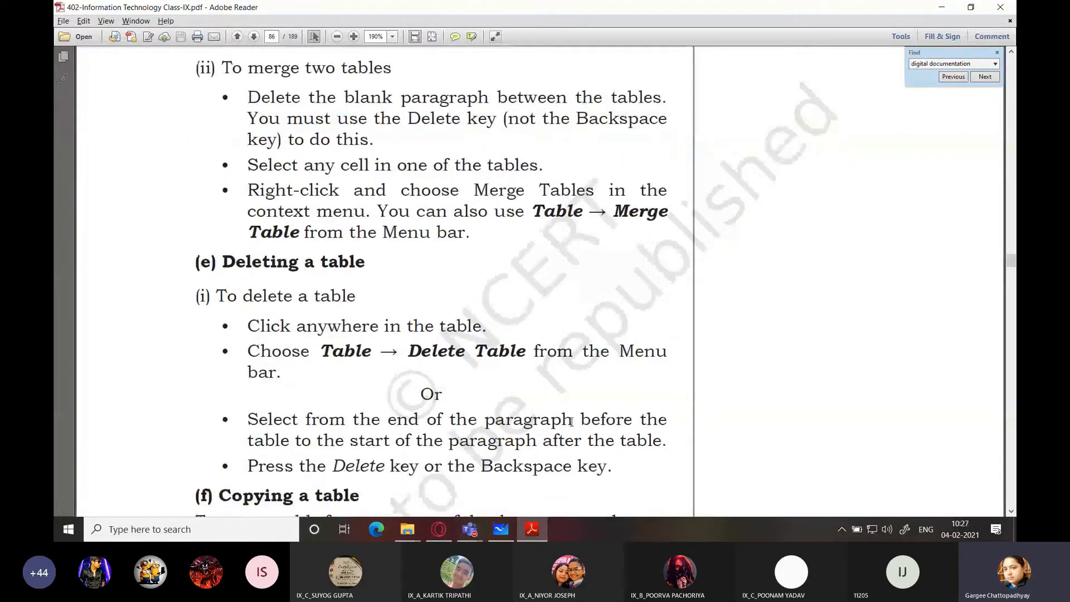
scroll(571, 421, down, 2)
scroll(571, 422, down, 5)
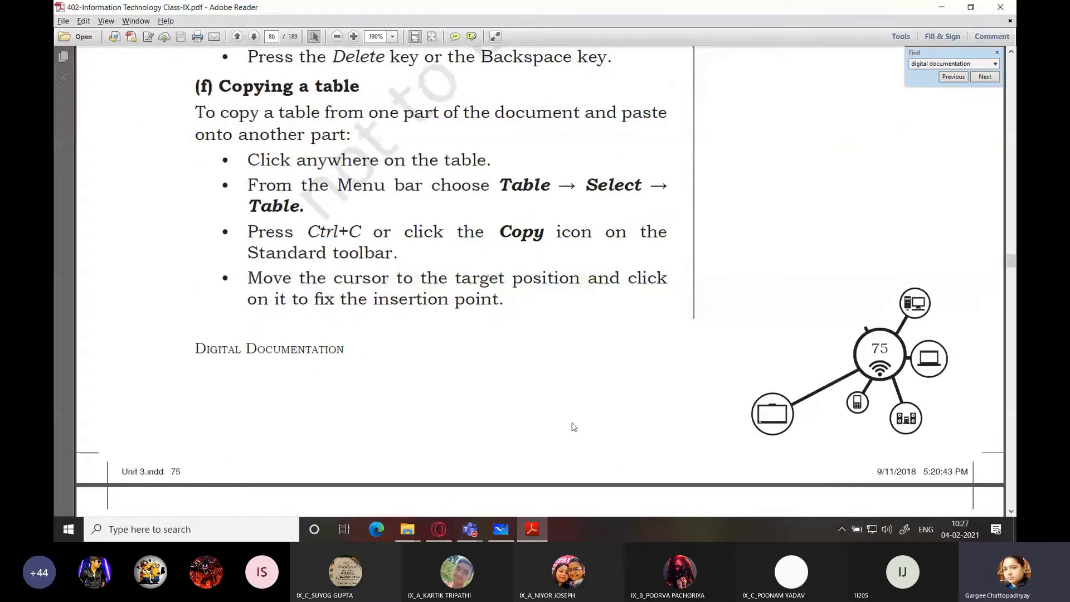
scroll(574, 427, up, 7)
scroll(571, 422, up, 9)
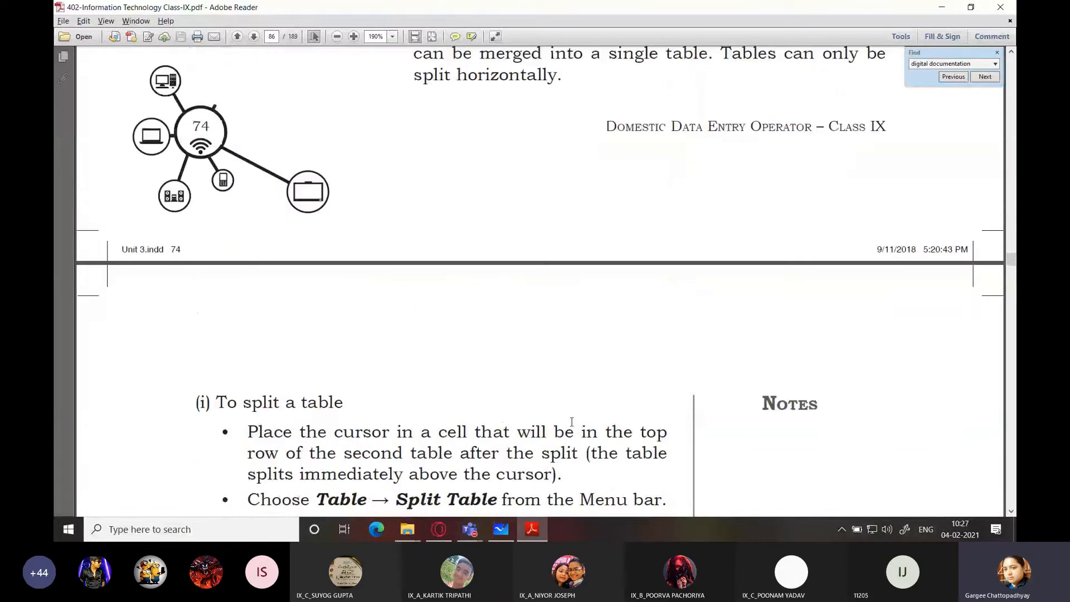
scroll(571, 421, up, 10)
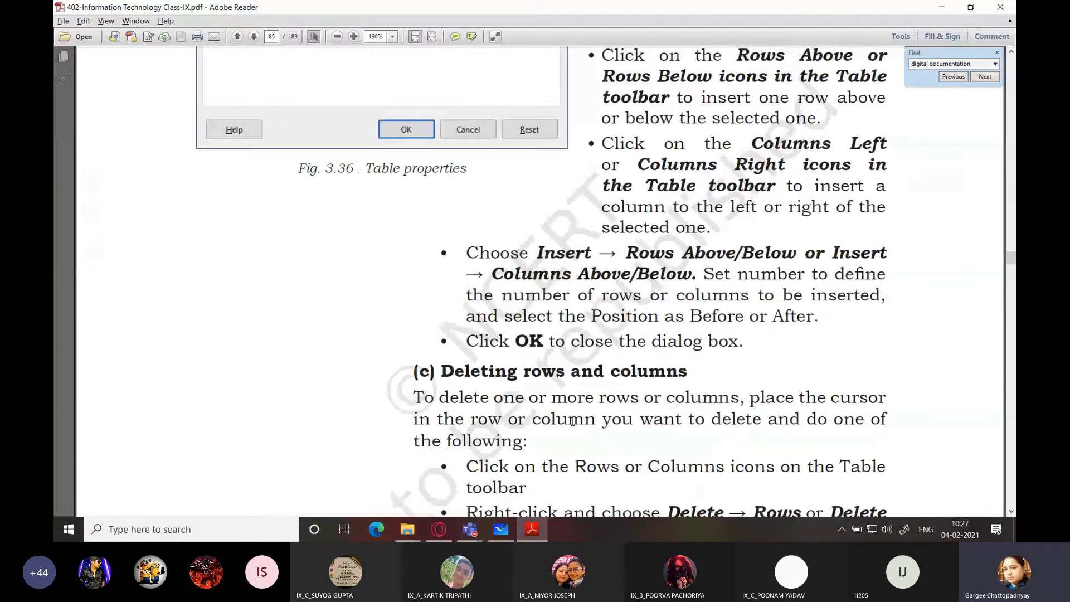
scroll(572, 422, up, 10)
scroll(576, 425, up, 15)
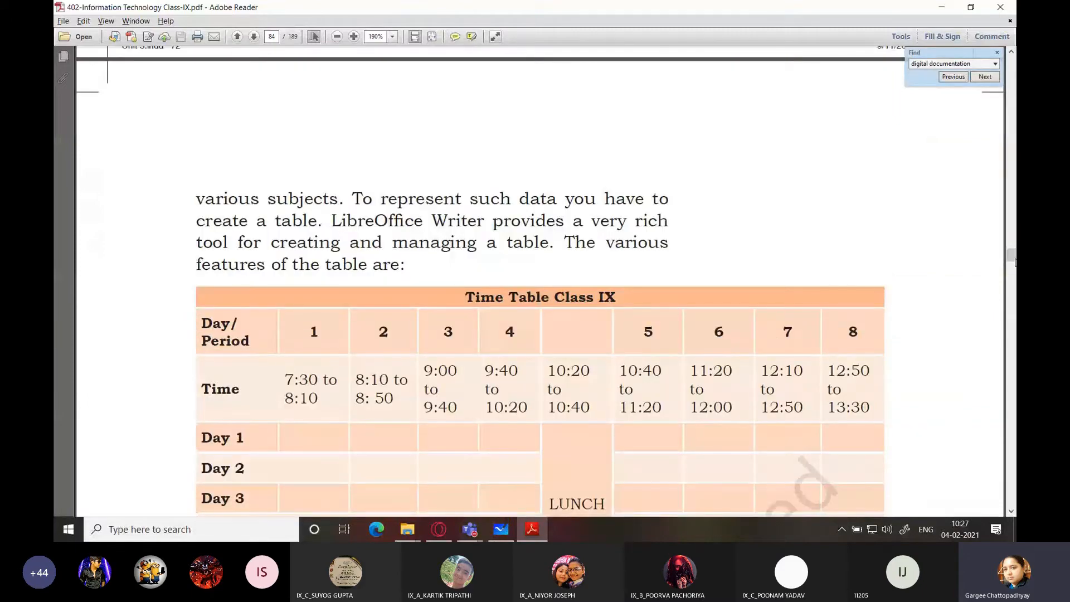
Return to the Field Visit to IT Job Fair report on PDF page 60 and set the zoom to 100%.
drag(1014, 262, 1014, 201)
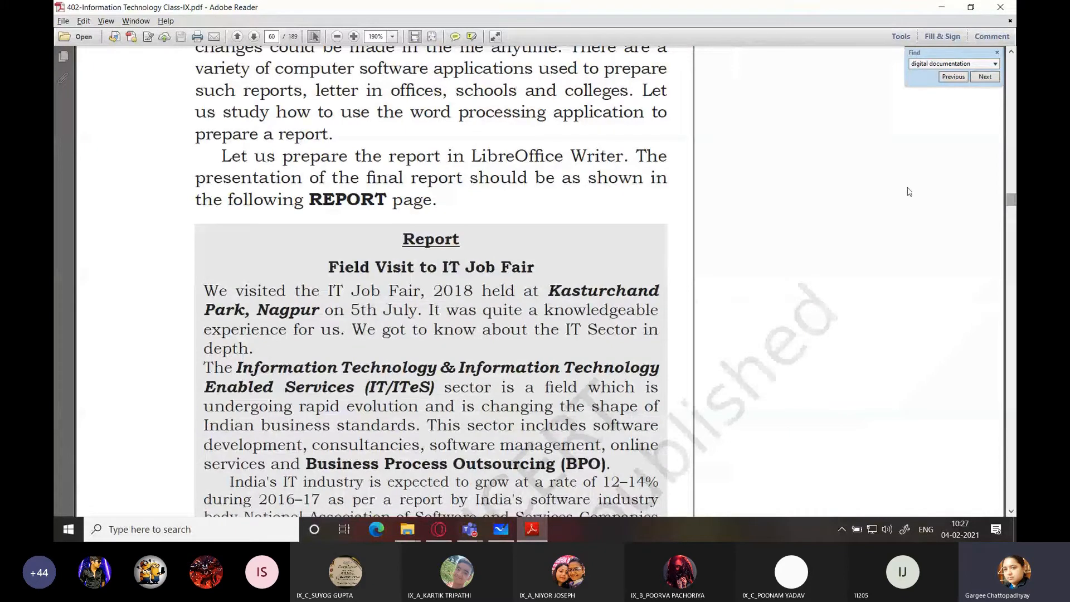
click(102, 23)
mouse_move(142, 70)
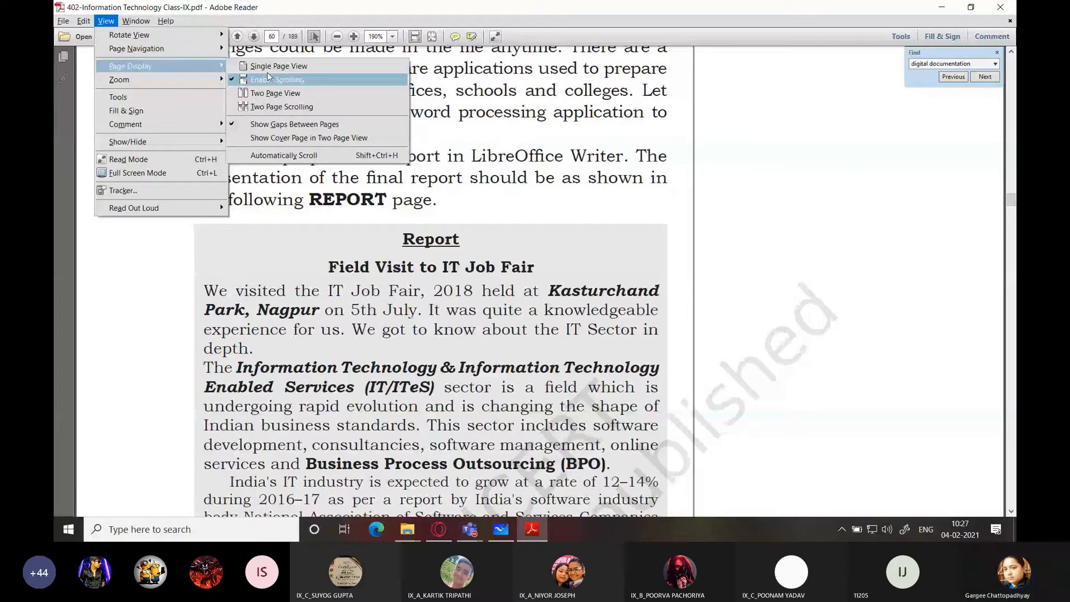
click(393, 36)
click(416, 108)
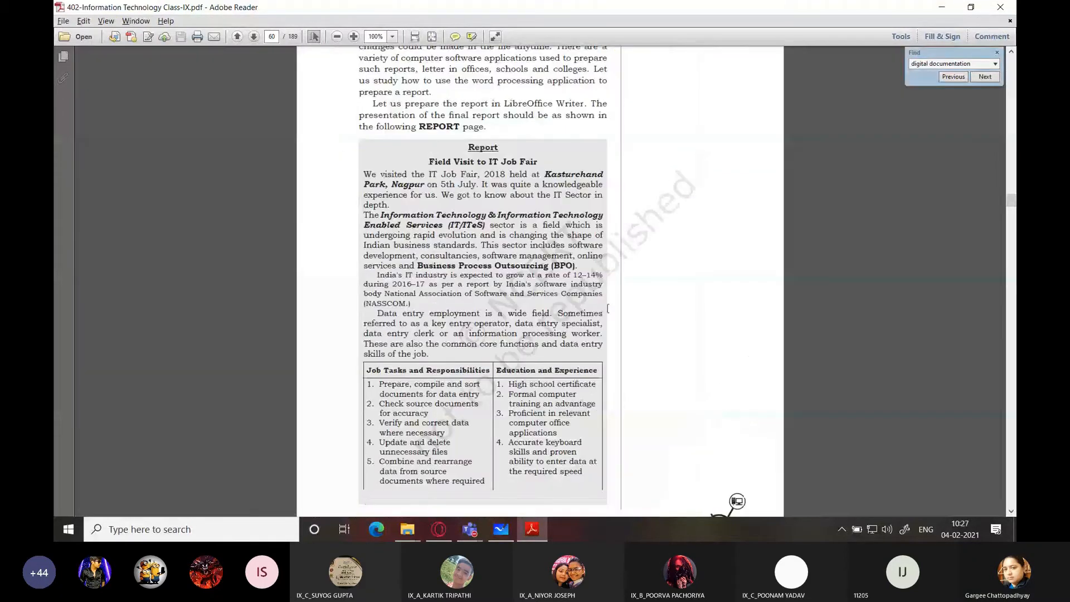
Review the LibreOffice introduction and the full job fair report, then enlarge the report page to 190%.
scroll(607, 308, up, 5)
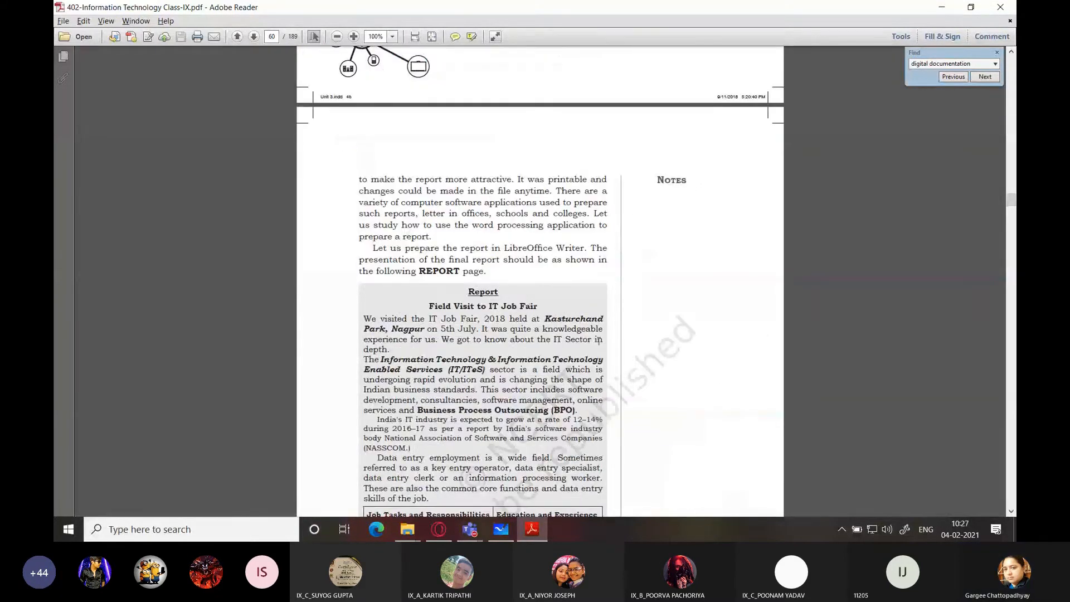
scroll(597, 341, up, 10)
scroll(597, 352, up, 10)
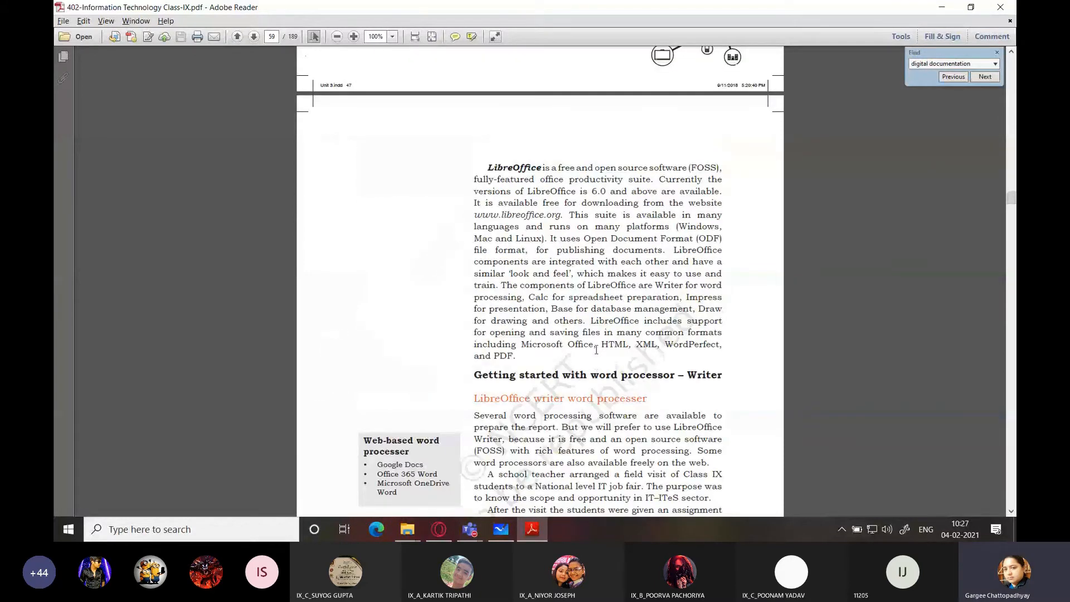
scroll(596, 350, down, 15)
scroll(597, 348, up, 5)
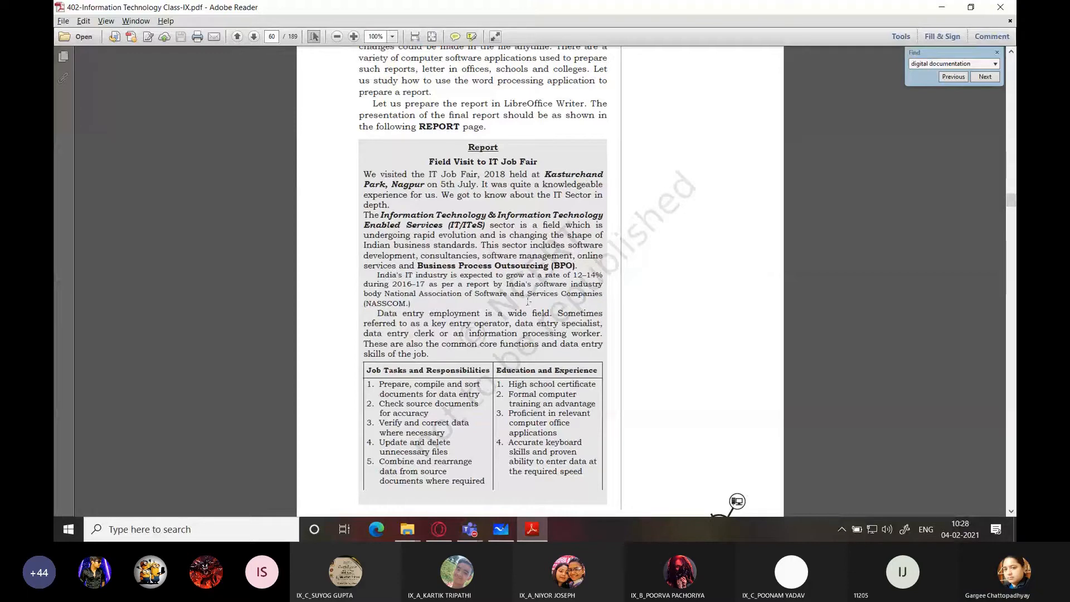
scroll(528, 301, up, 9)
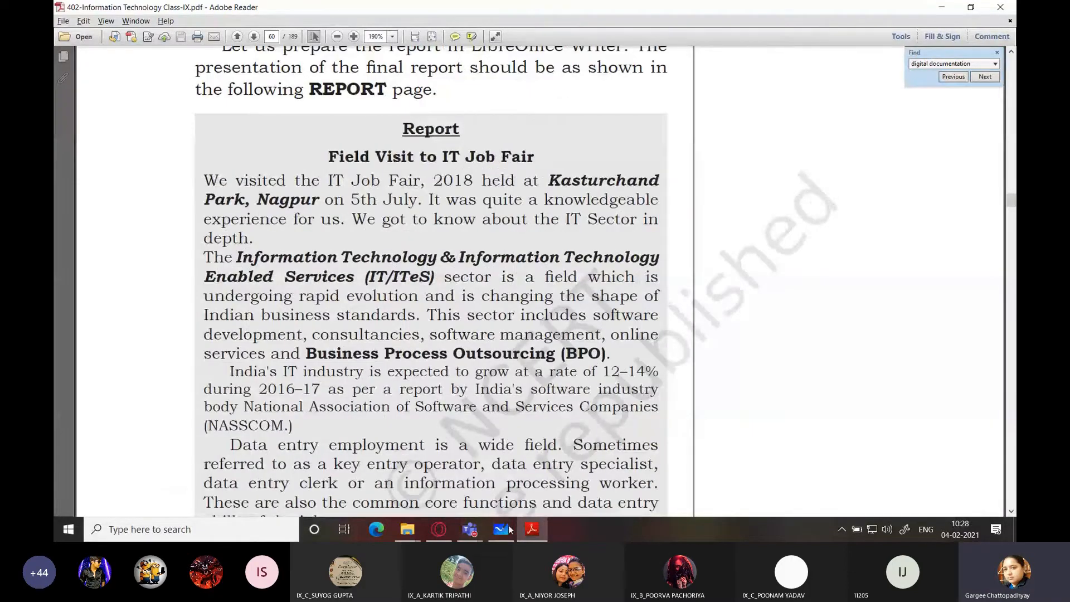
Switch to Microsoft Whiteboard with the text-shadow notes and close it.
click(510, 529)
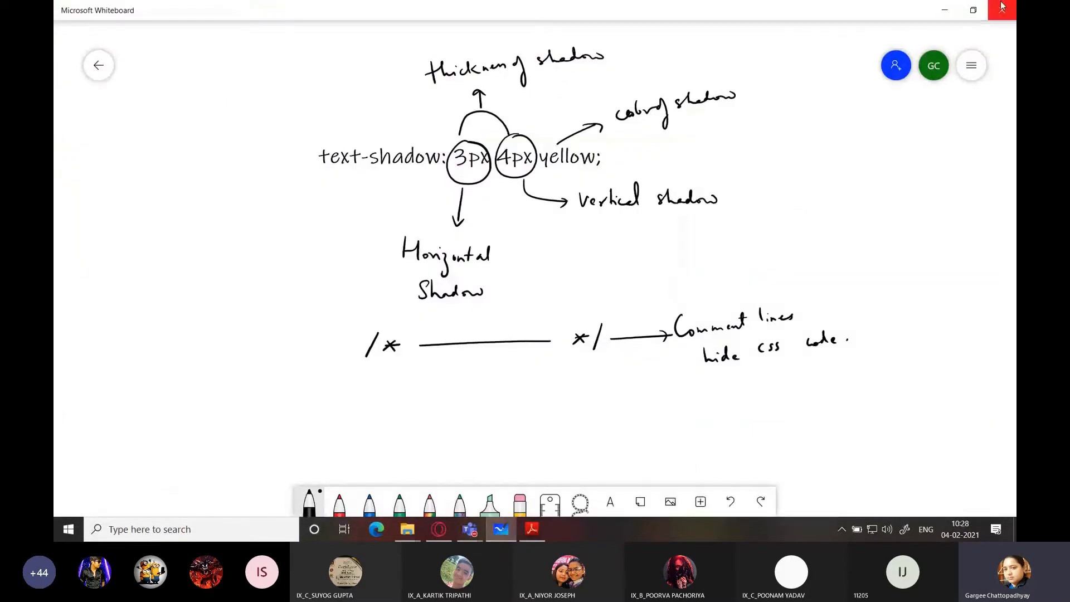
click(1001, 5)
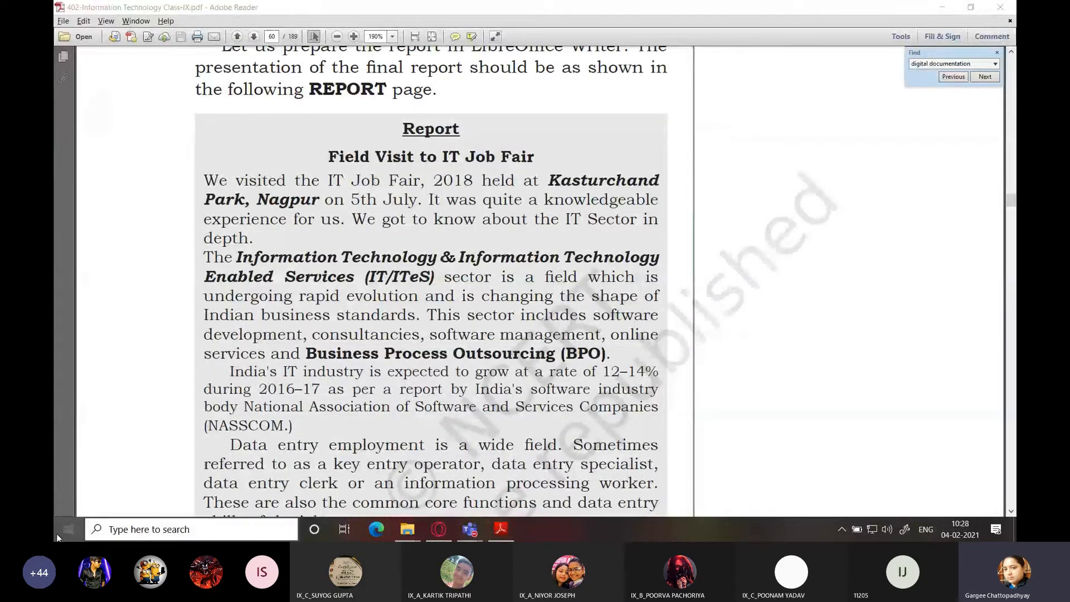
click(56, 533)
key(Escape)
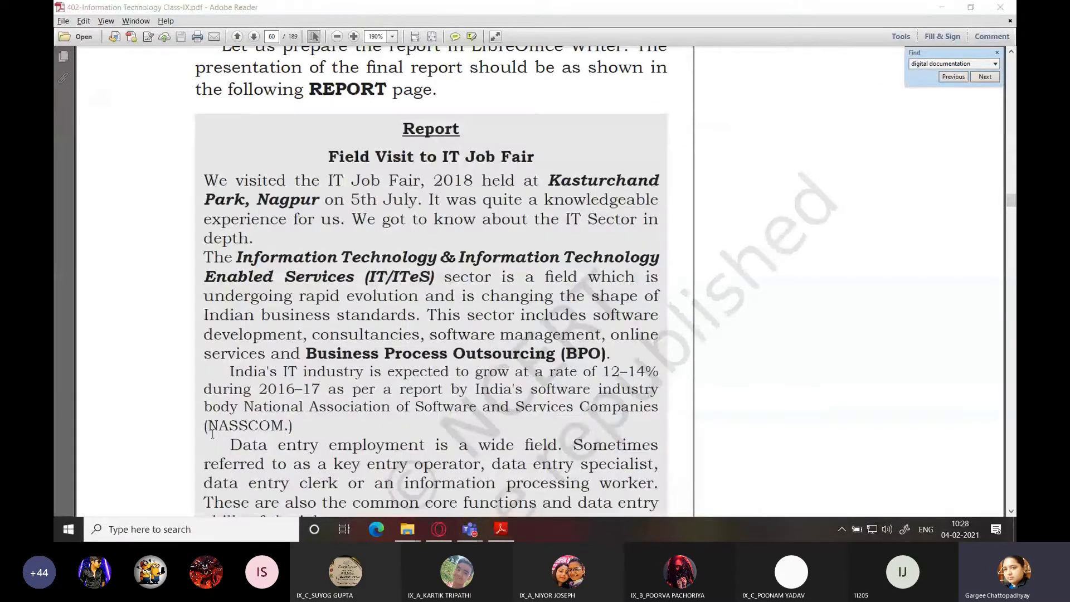
key(super)
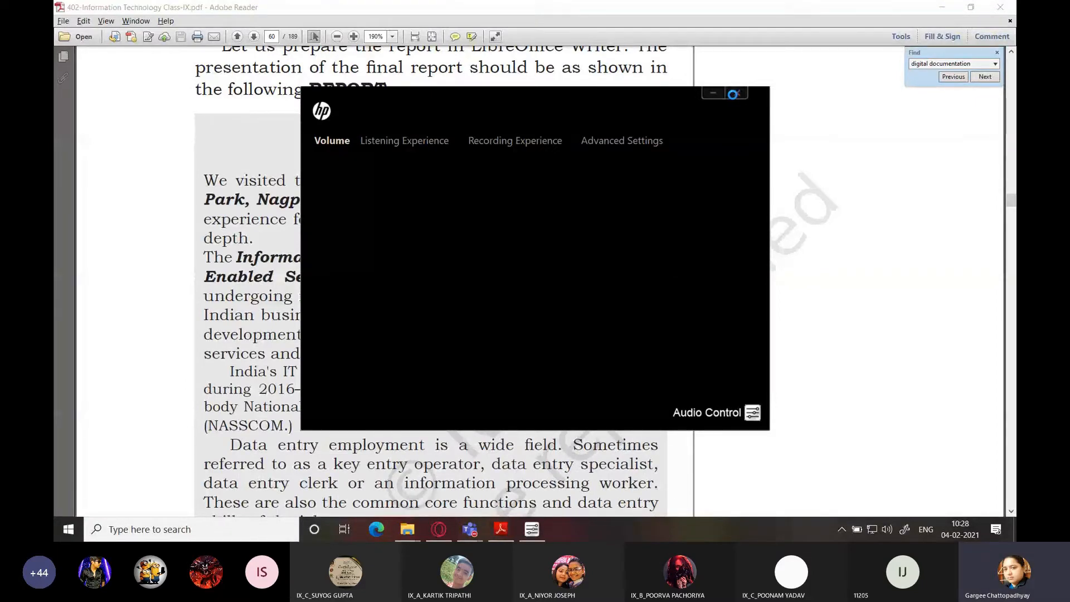
click(69, 529)
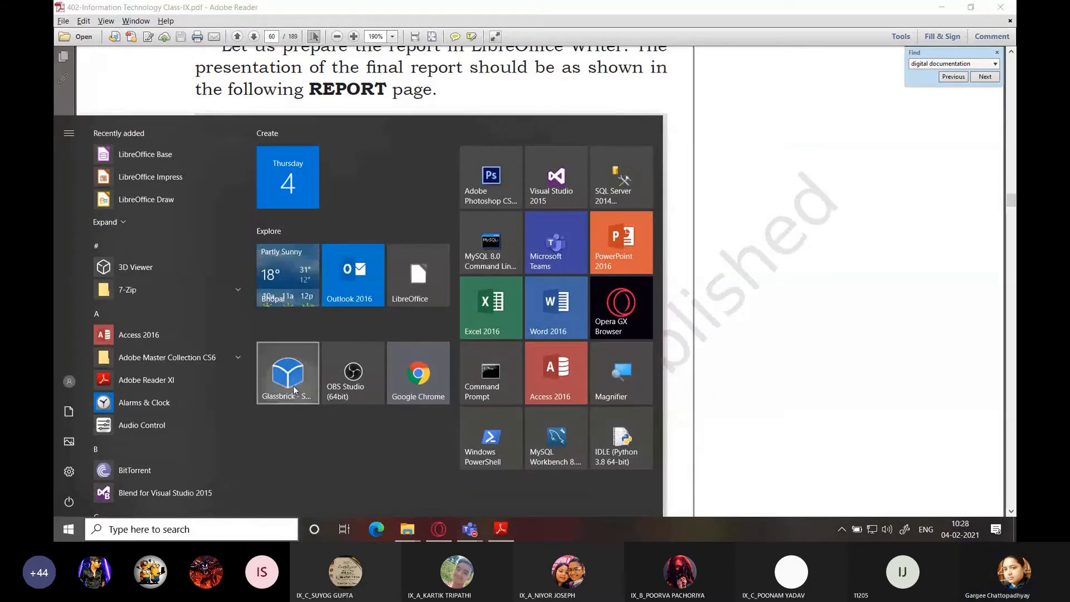
key(Escape)
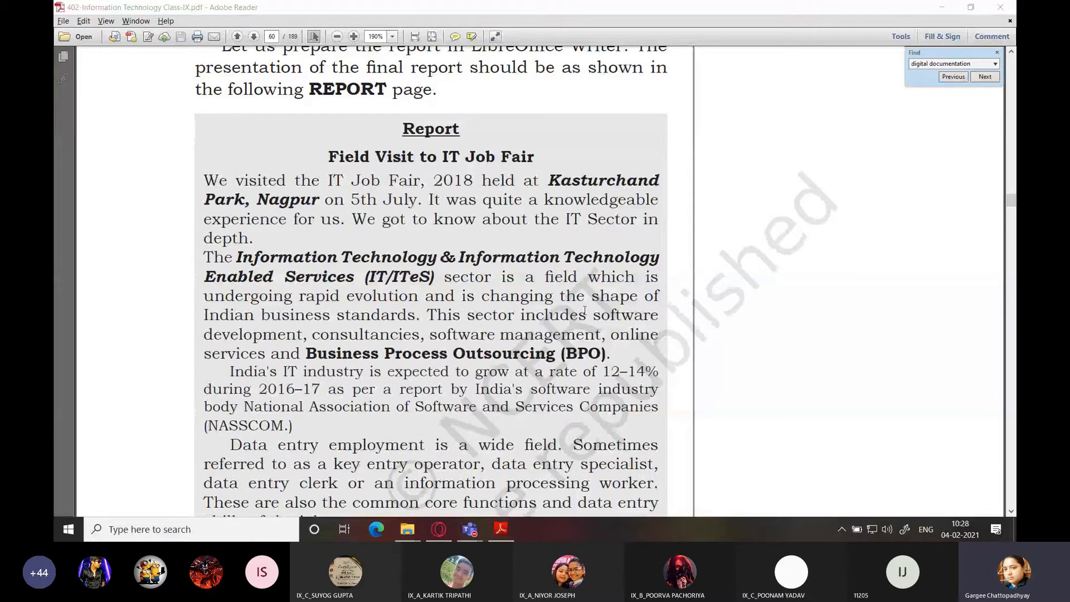
Show the LibreOffice 7.0 program group among the installed applications and launch LibreOffice.
click(68, 529)
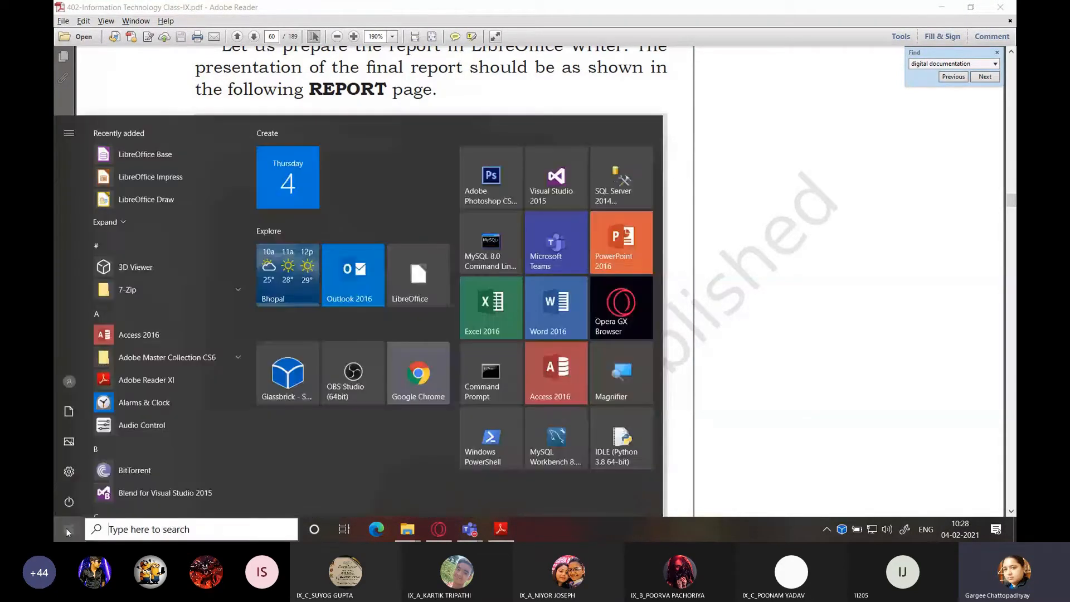
click(731, 427)
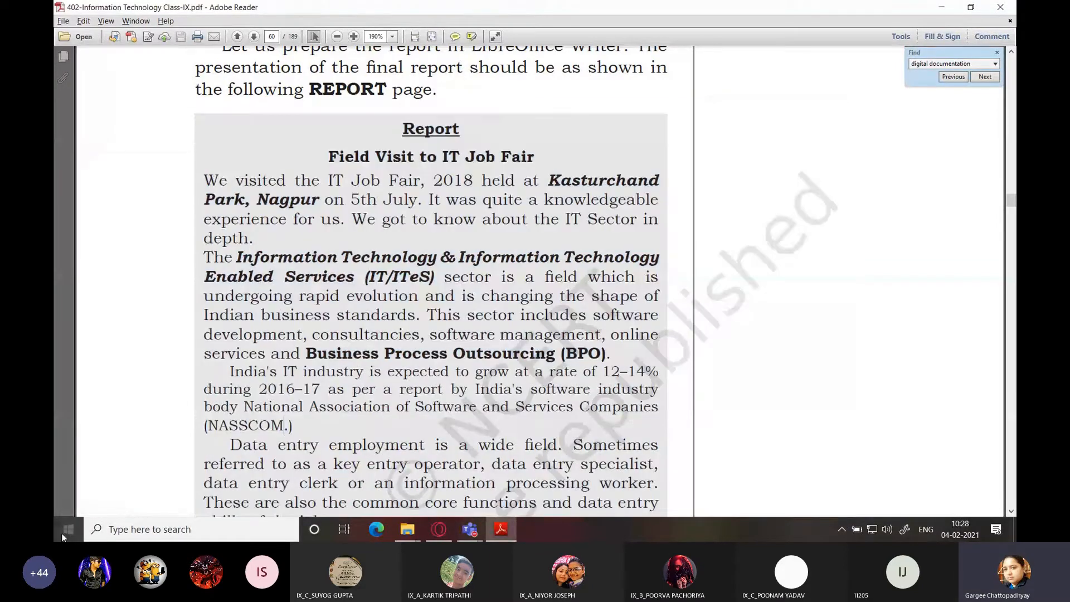
click(61, 532)
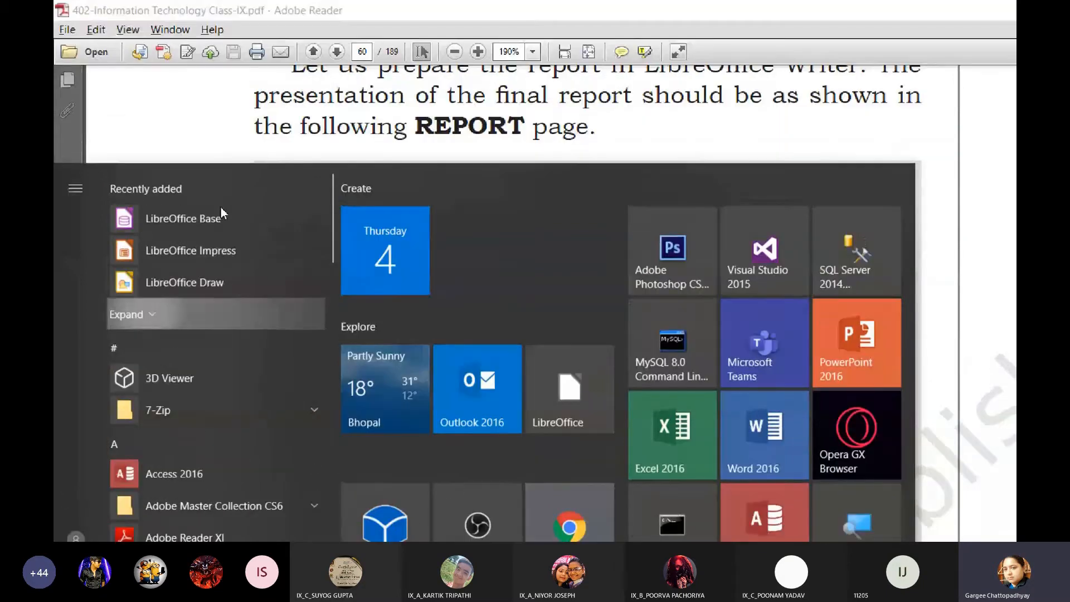
click(167, 301)
scroll(223, 316, down, 5)
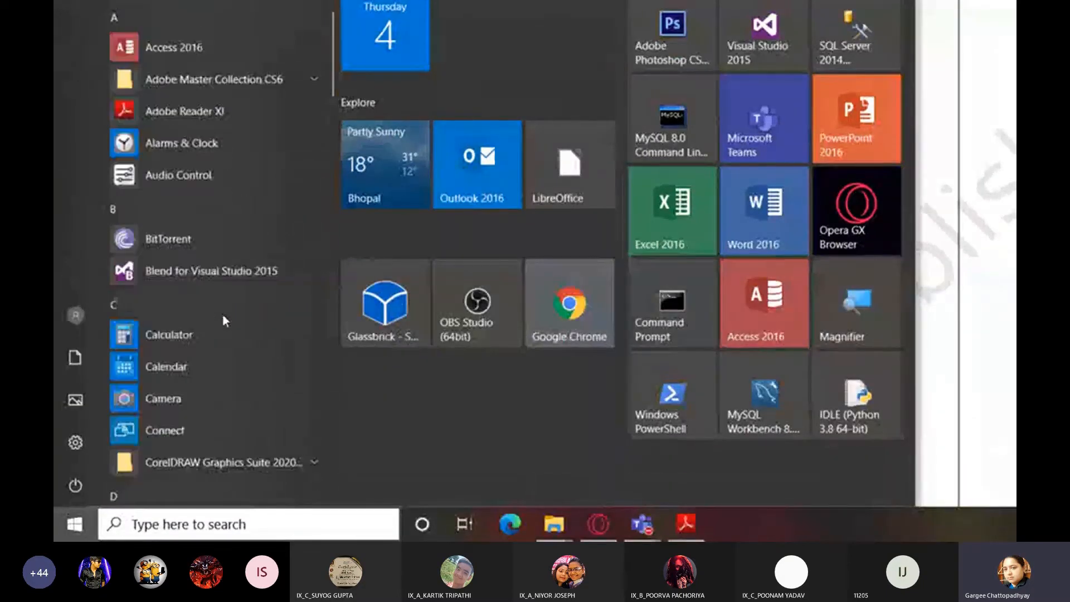
scroll(223, 316, down, 8)
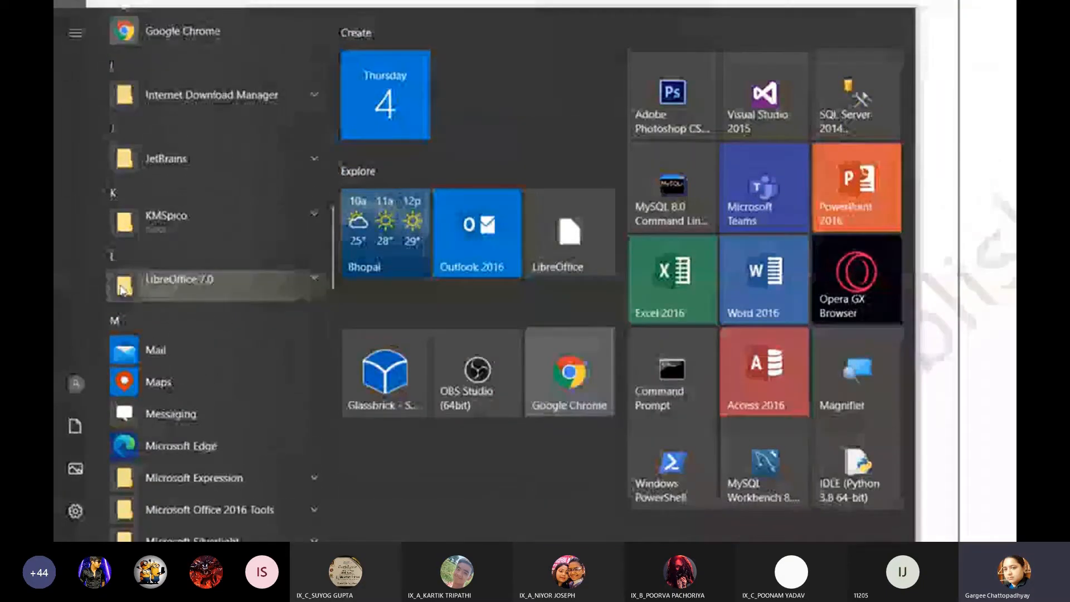
click(207, 272)
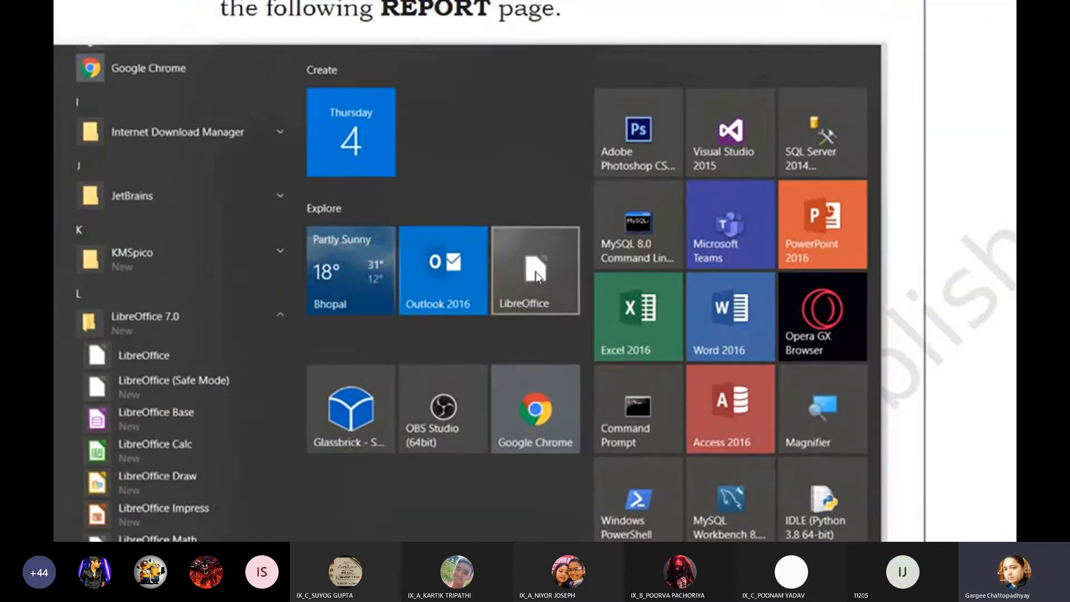
click(535, 275)
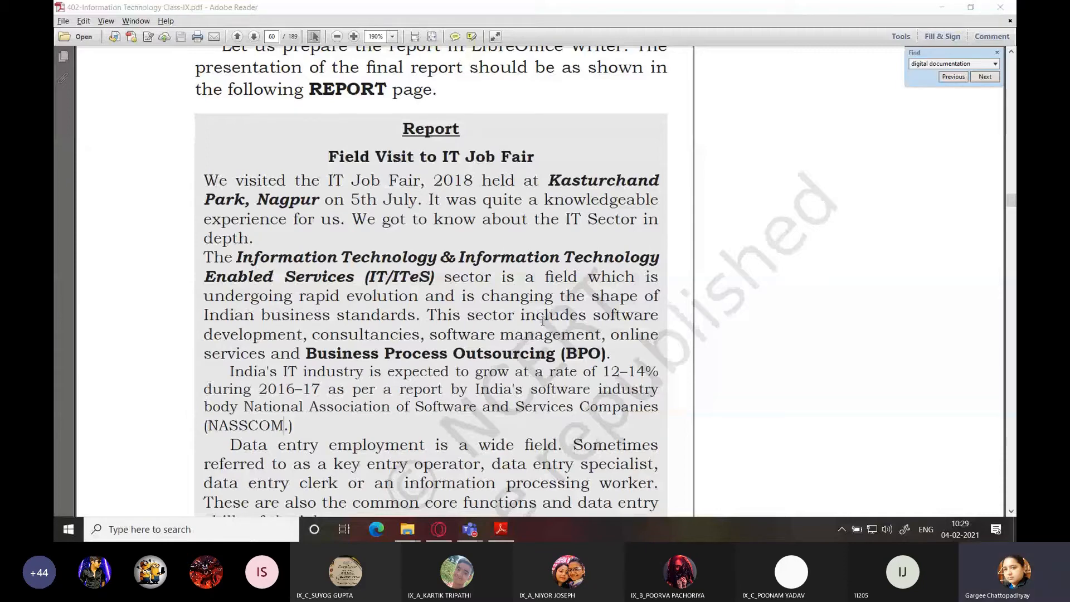
Review the textbook pages on starting Writer, saving files, parts of the Writer window, cursor keys and the mouse pointer.
scroll(542, 321, down, 10)
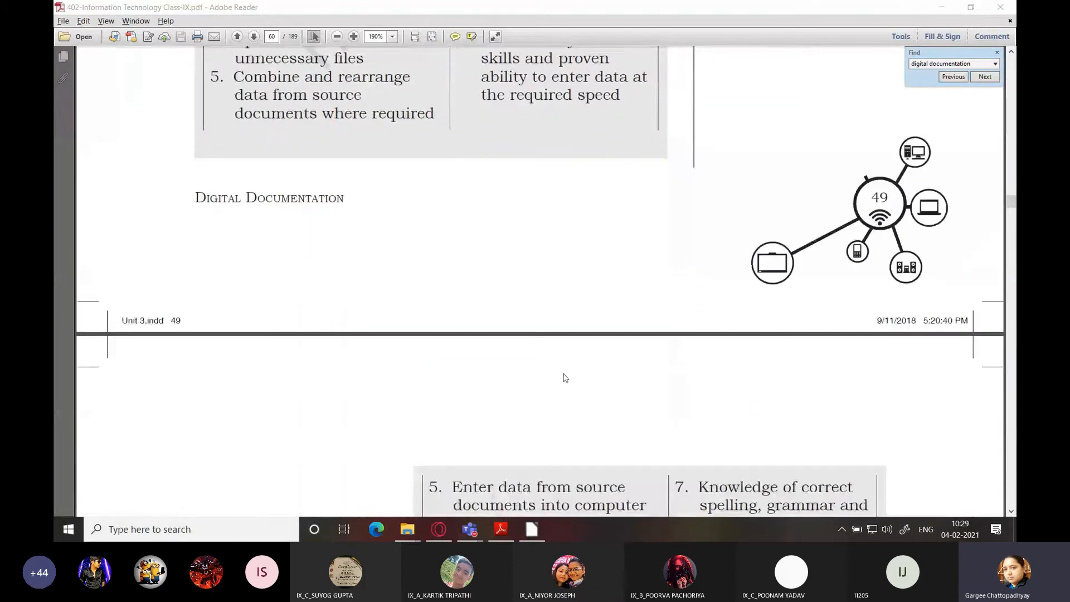
scroll(565, 378, down, 12)
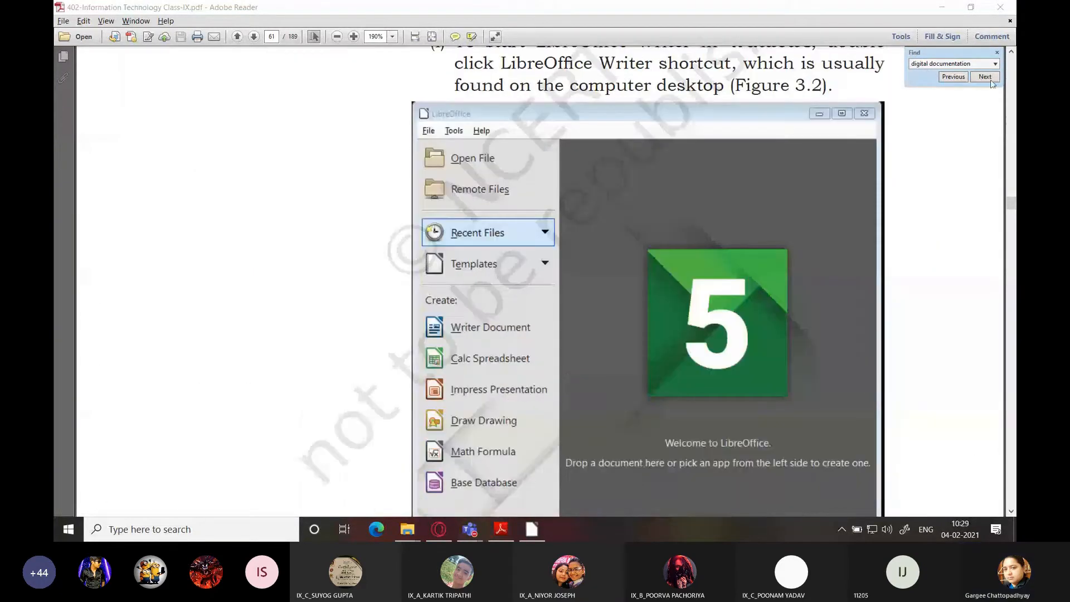
drag(1010, 210, 1011, 212)
scroll(587, 297, down, 3)
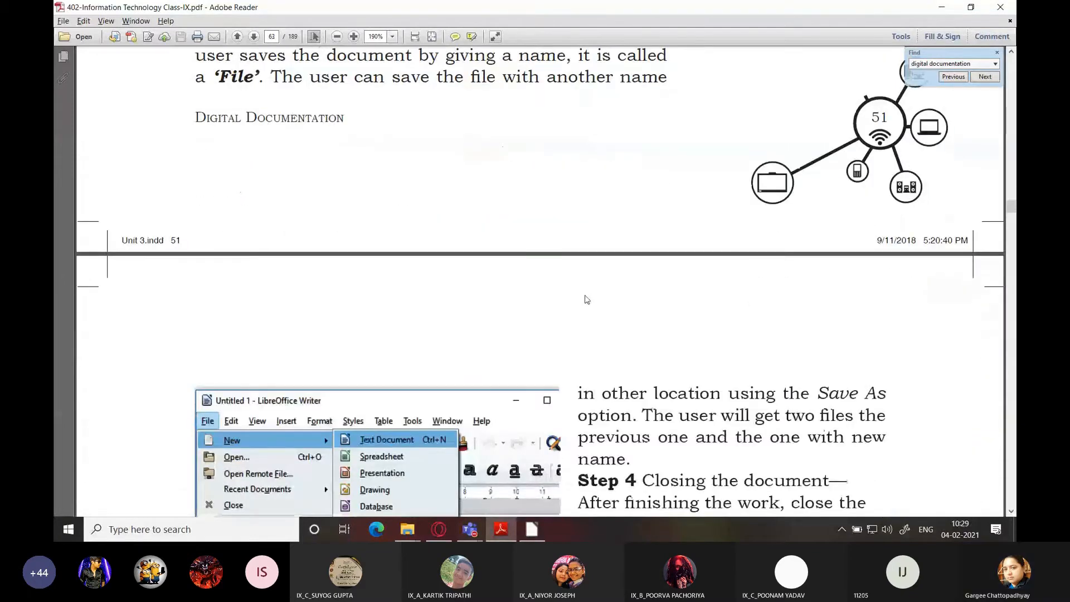
scroll(585, 298, down, 10)
scroll(585, 296, down, 10)
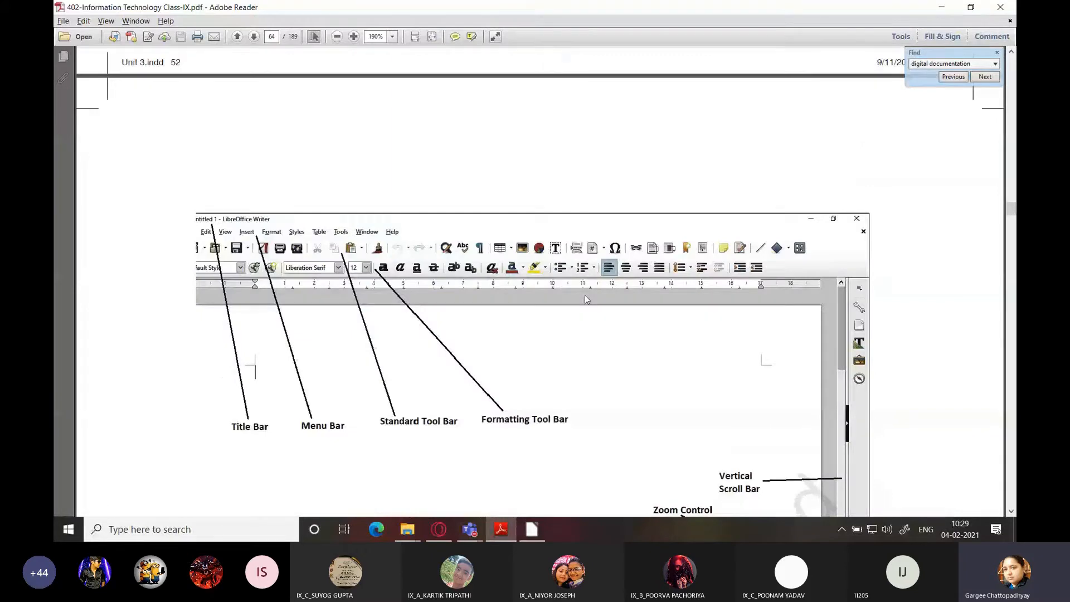
scroll(584, 295, down, 20)
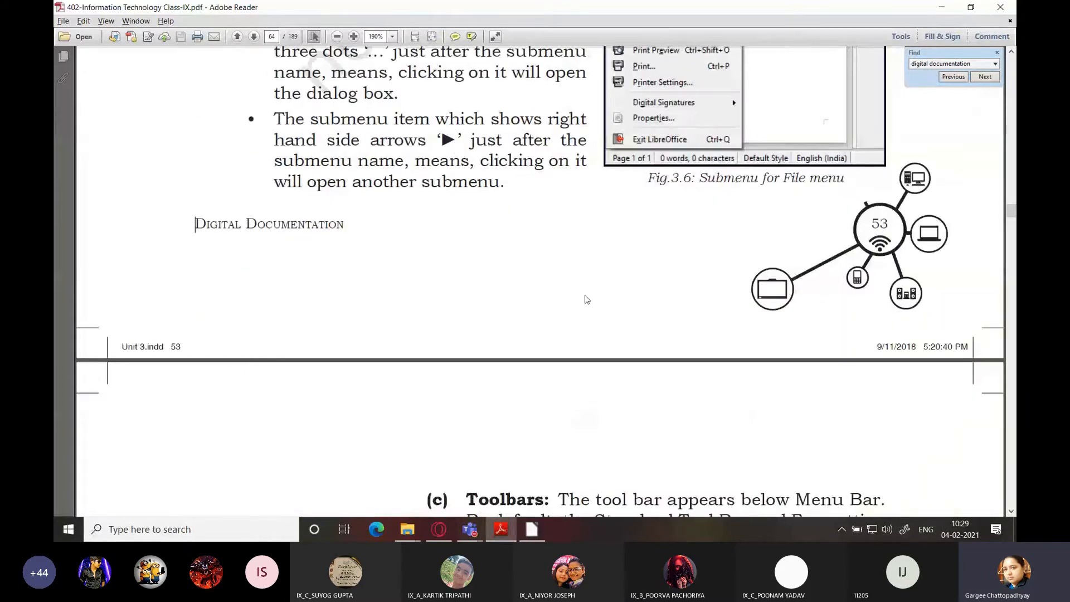
scroll(586, 299, down, 20)
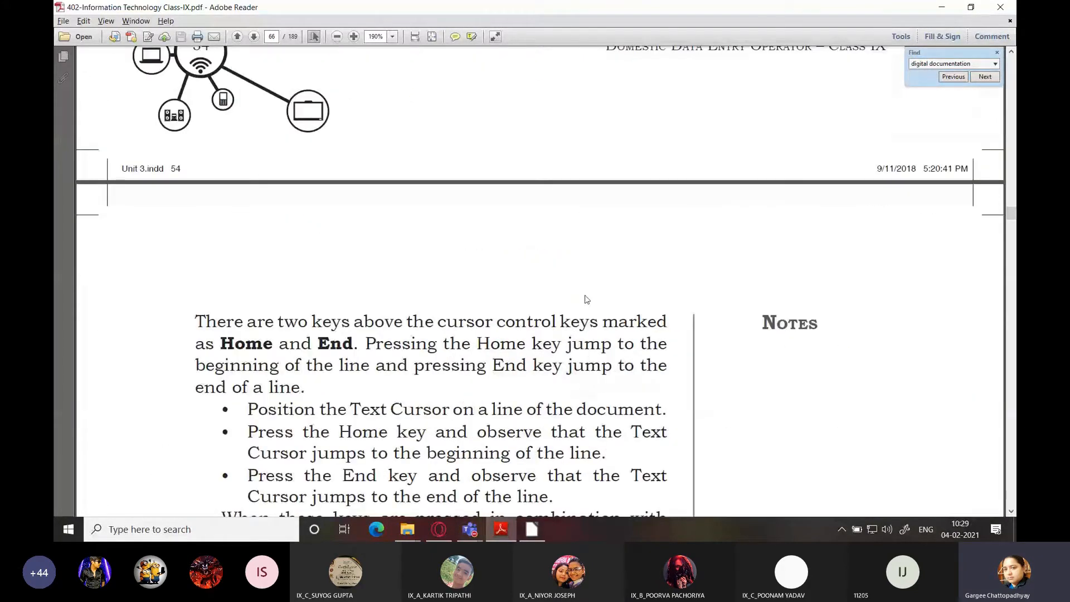
scroll(587, 299, down, 10)
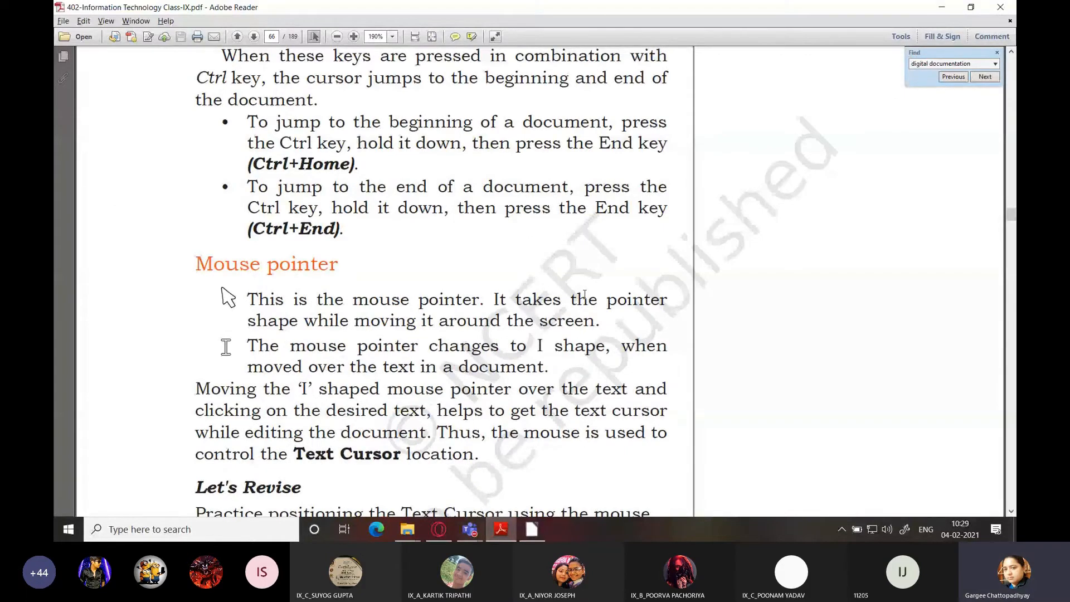
scroll(585, 296, down, 10)
scroll(587, 299, down, 10)
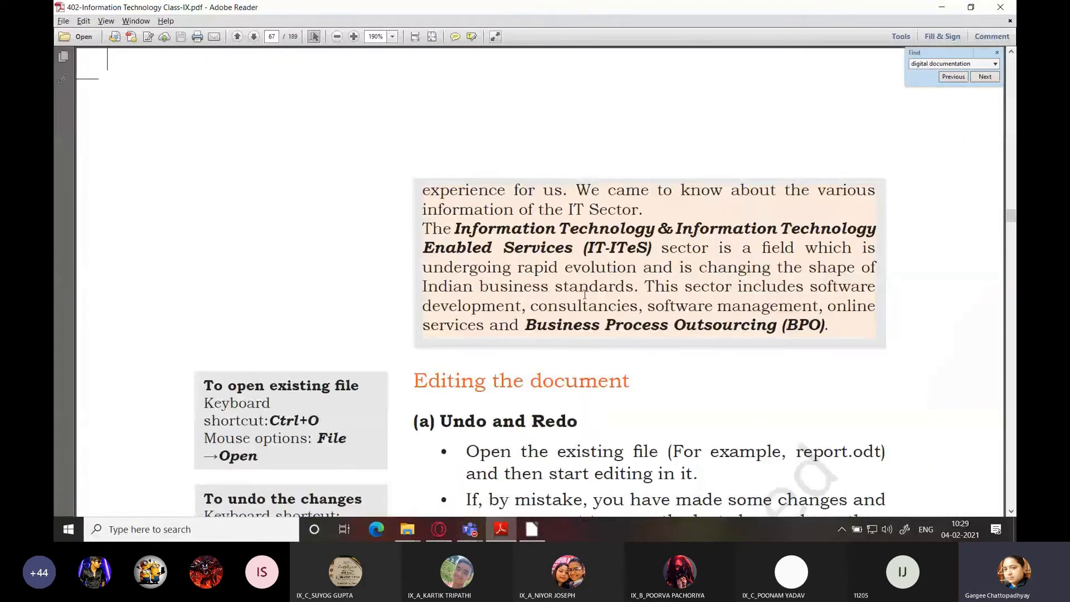
Examine the editing sections from copying and selecting text through Find and Replace and non-printing characters to checking spelling and grammar.
scroll(585, 294, down, 10)
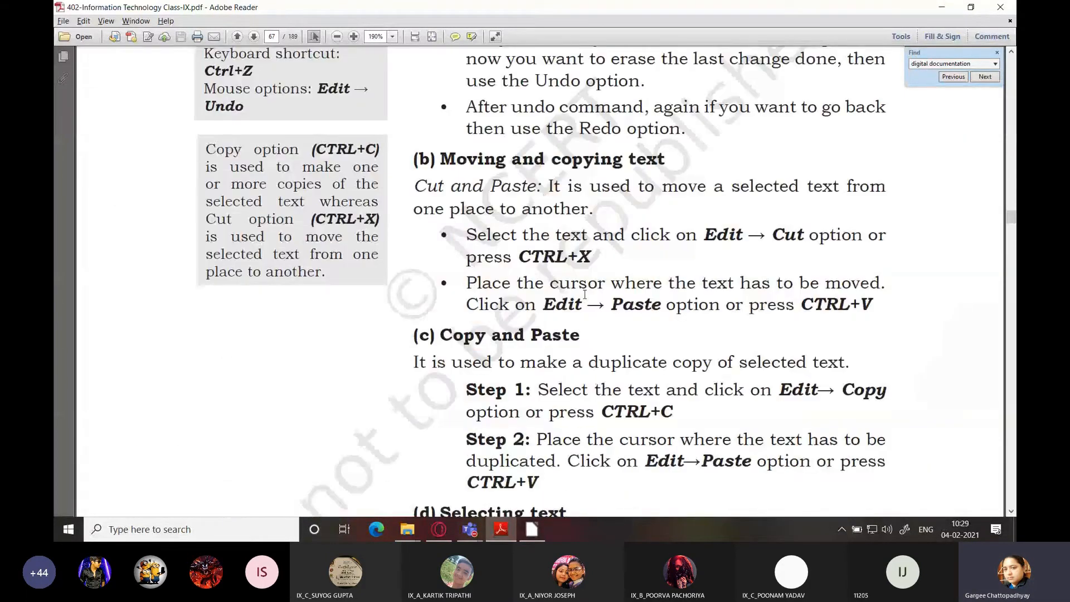
scroll(584, 293, down, 10)
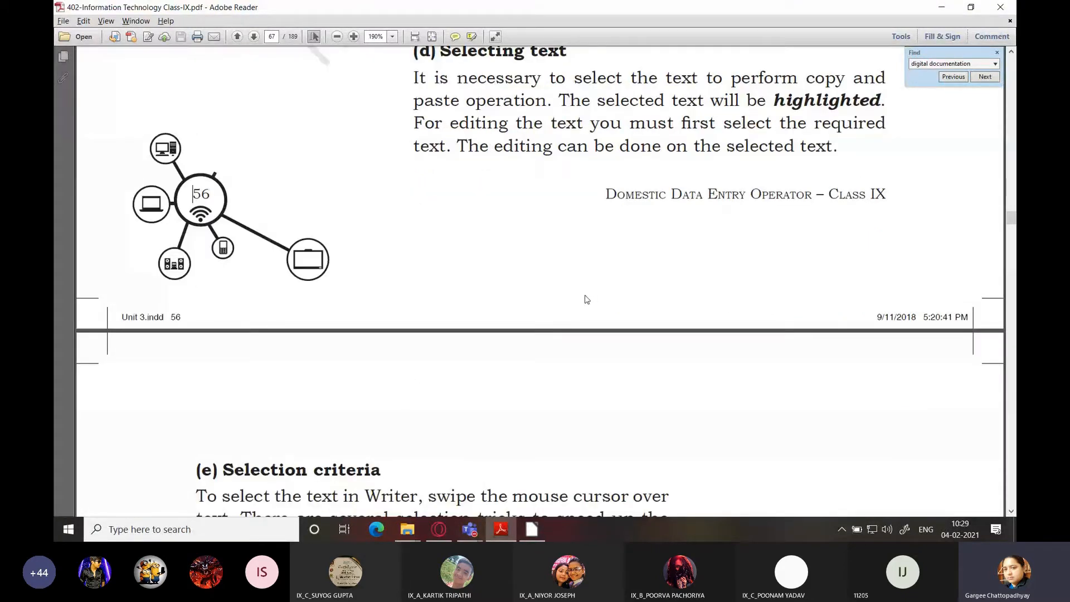
scroll(585, 295, down, 10)
scroll(585, 295, down, 10)
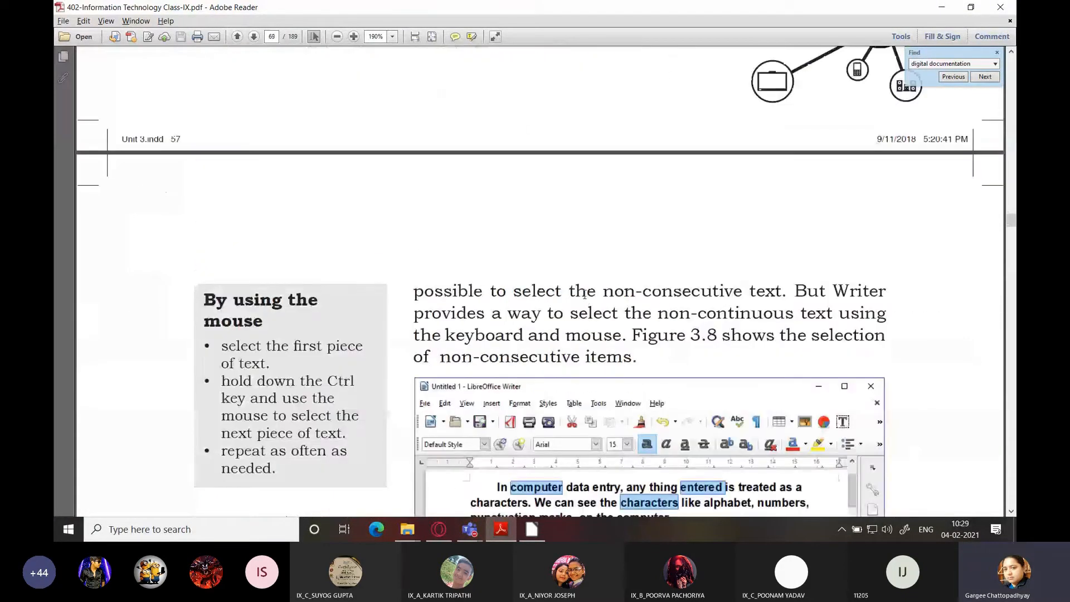
scroll(585, 294, down, 10)
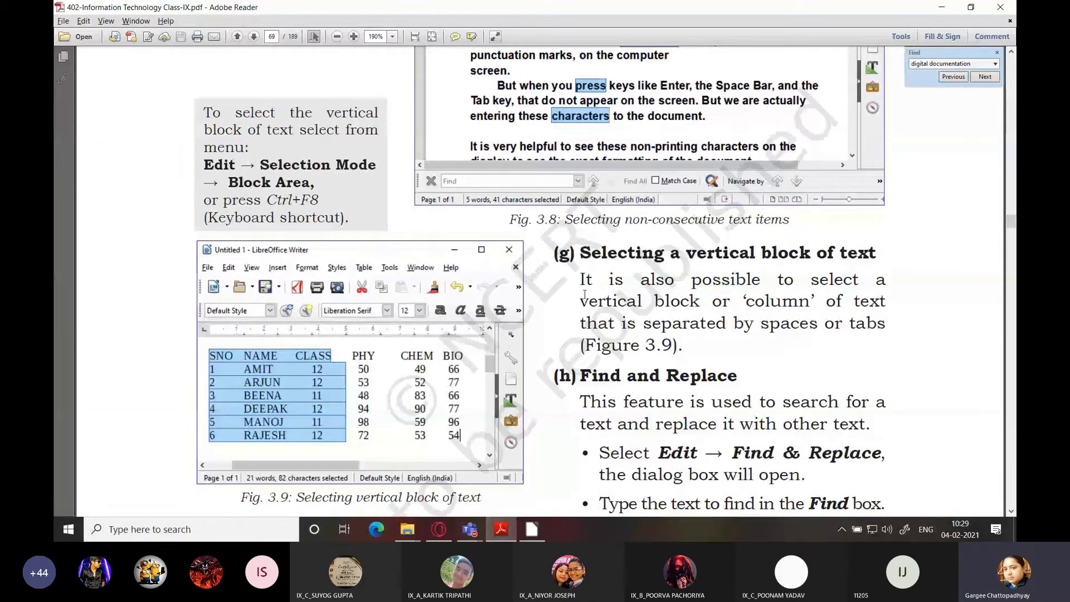
scroll(585, 295, down, 10)
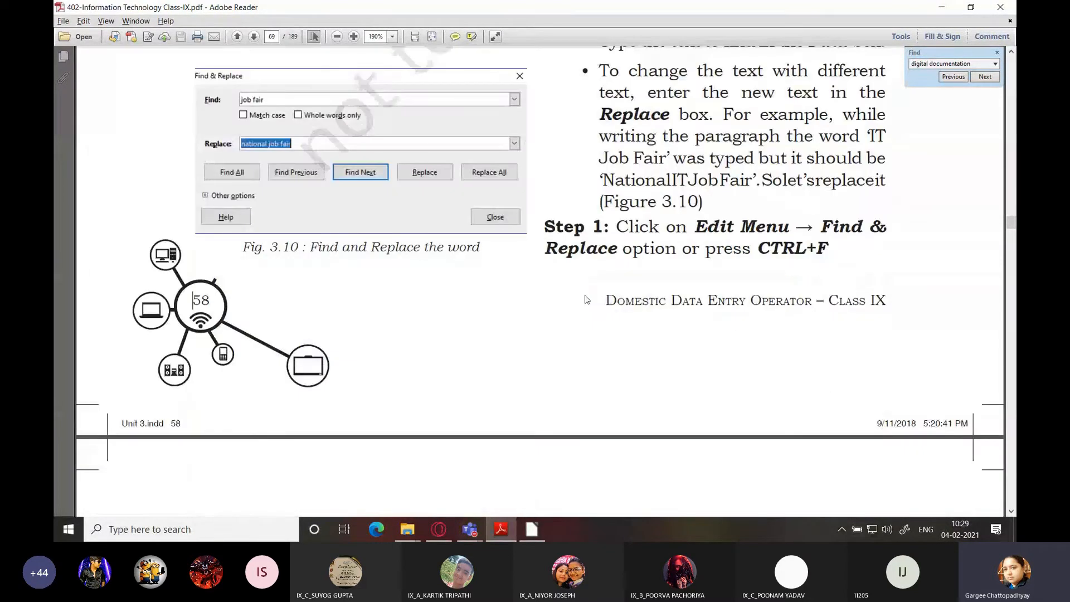
scroll(585, 299, down, 10)
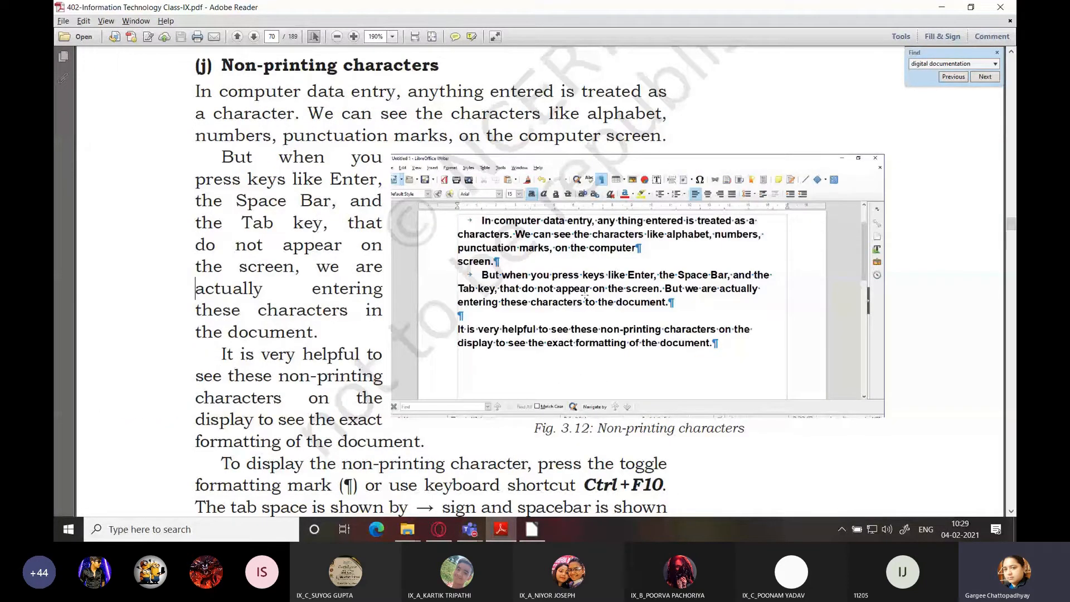
scroll(585, 297, down, 10)
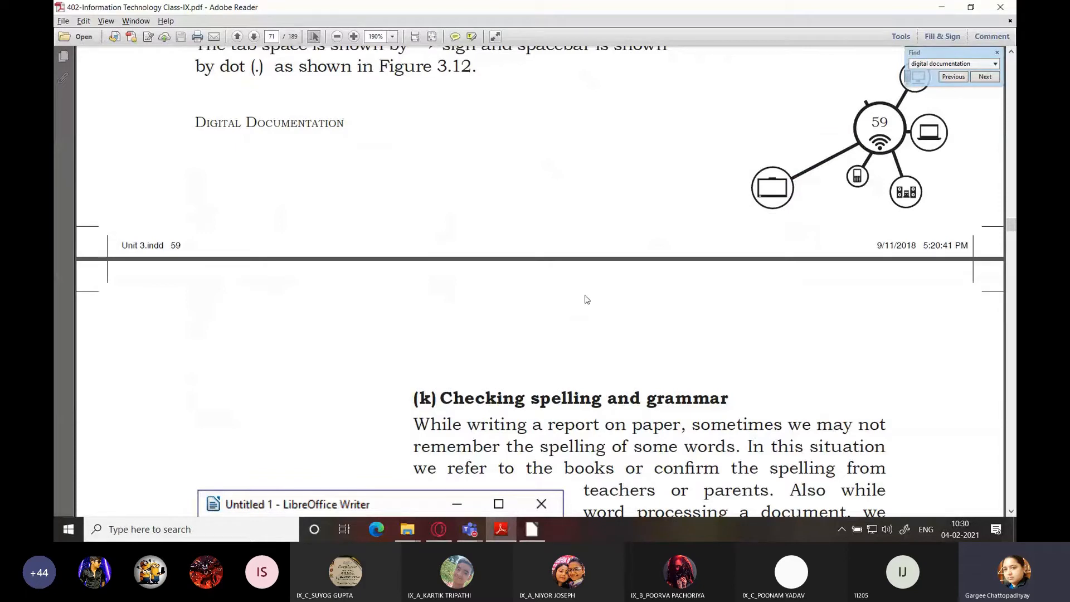
scroll(587, 299, down, 7)
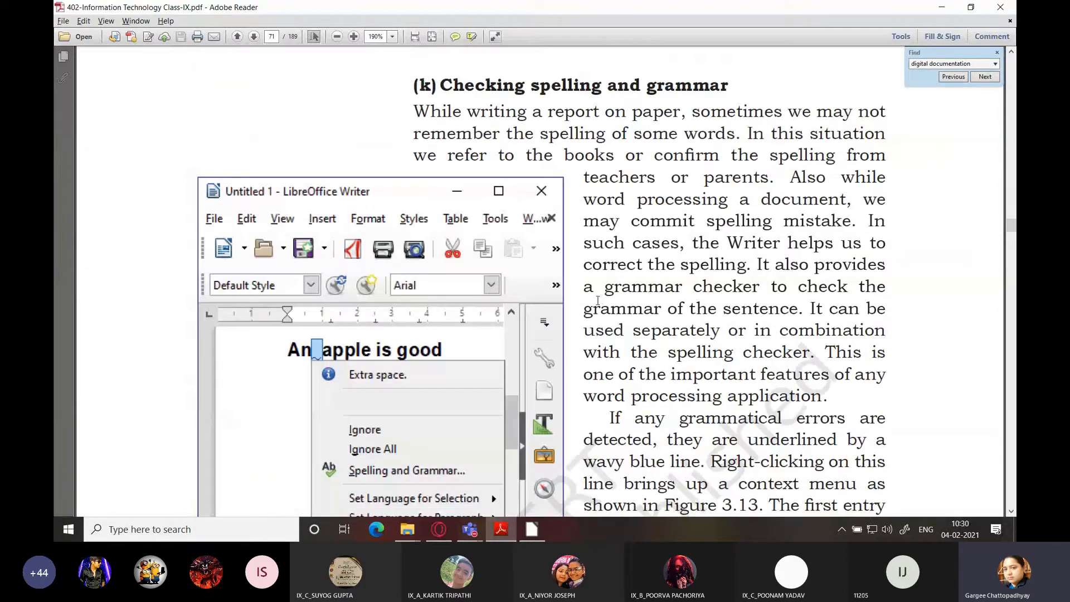
Switch to LibreOffice, open the recent IT Job Fair document, browse two further tips of the day and dismiss them.
click(544, 527)
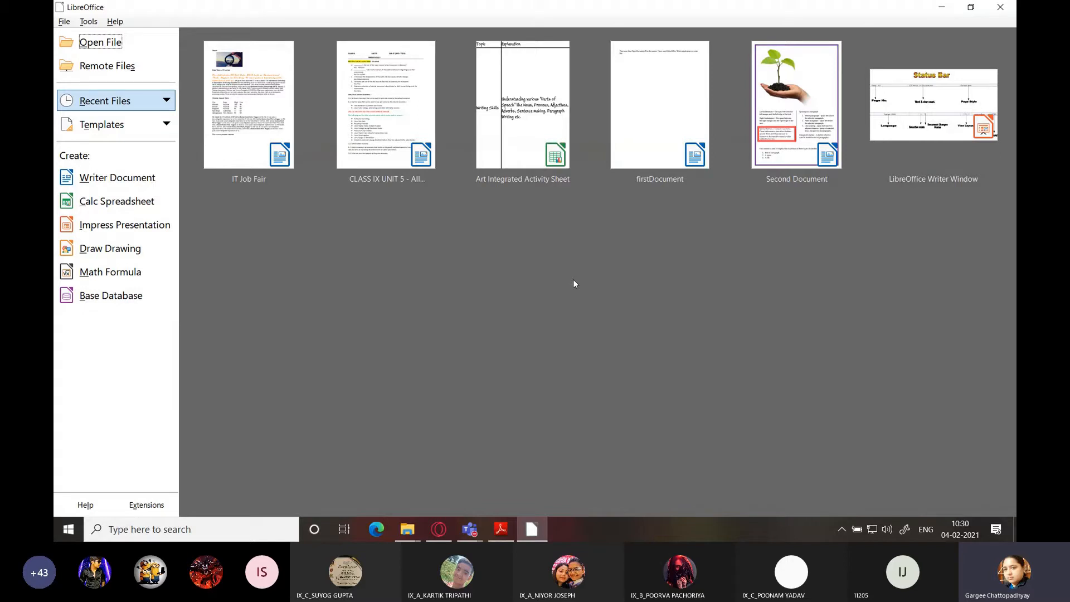
click(236, 116)
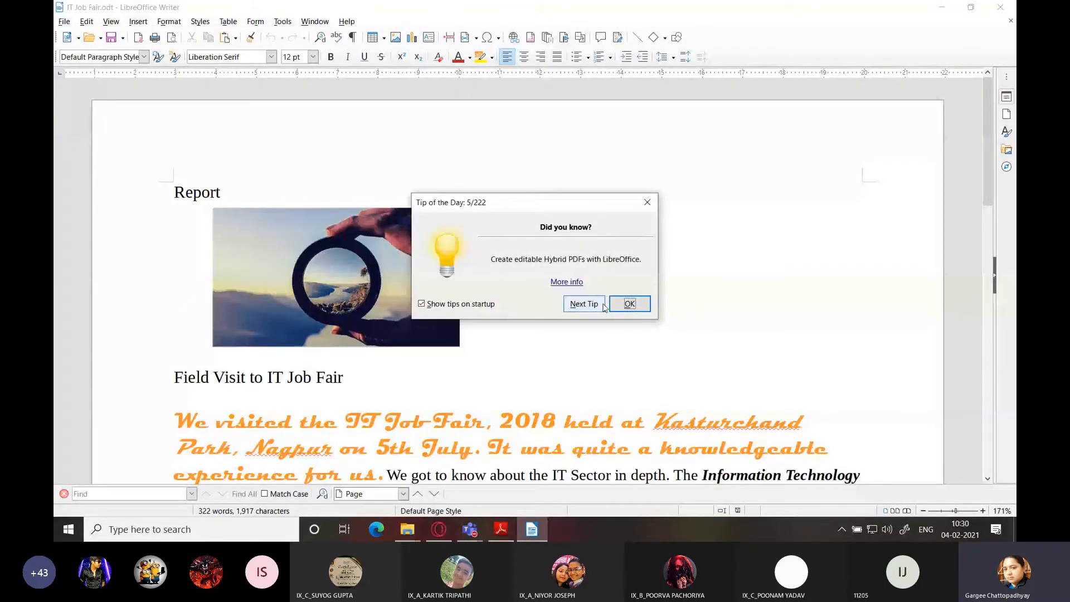
click(573, 305)
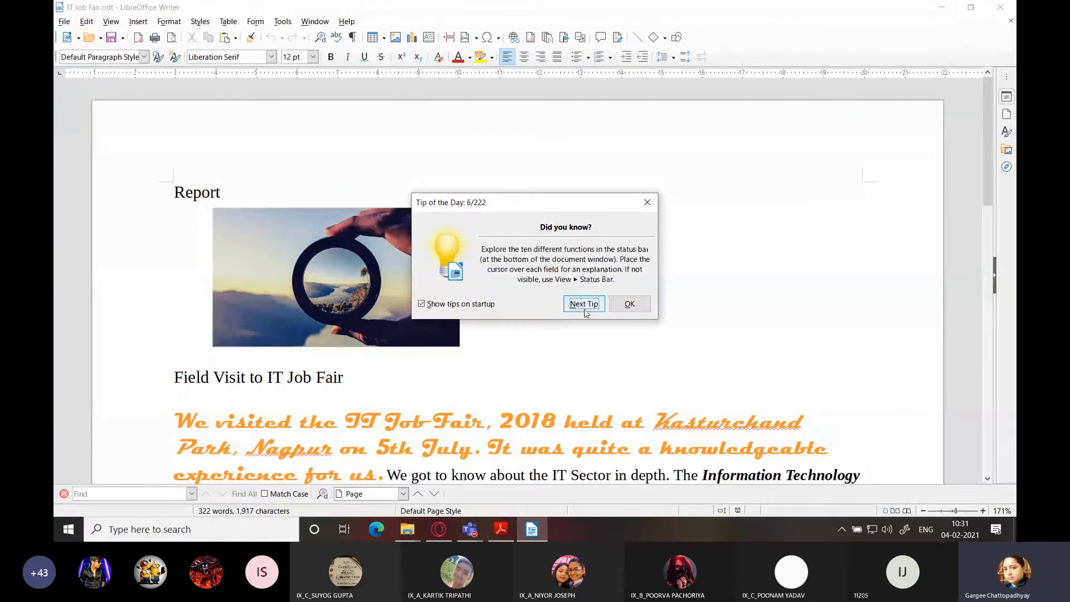
click(583, 305)
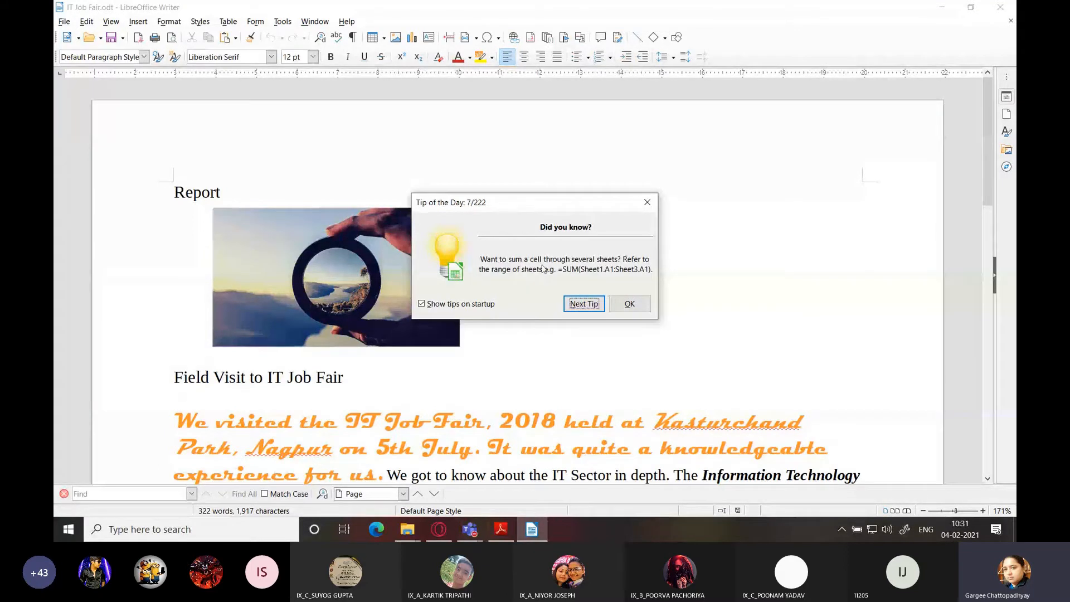
key(Escape)
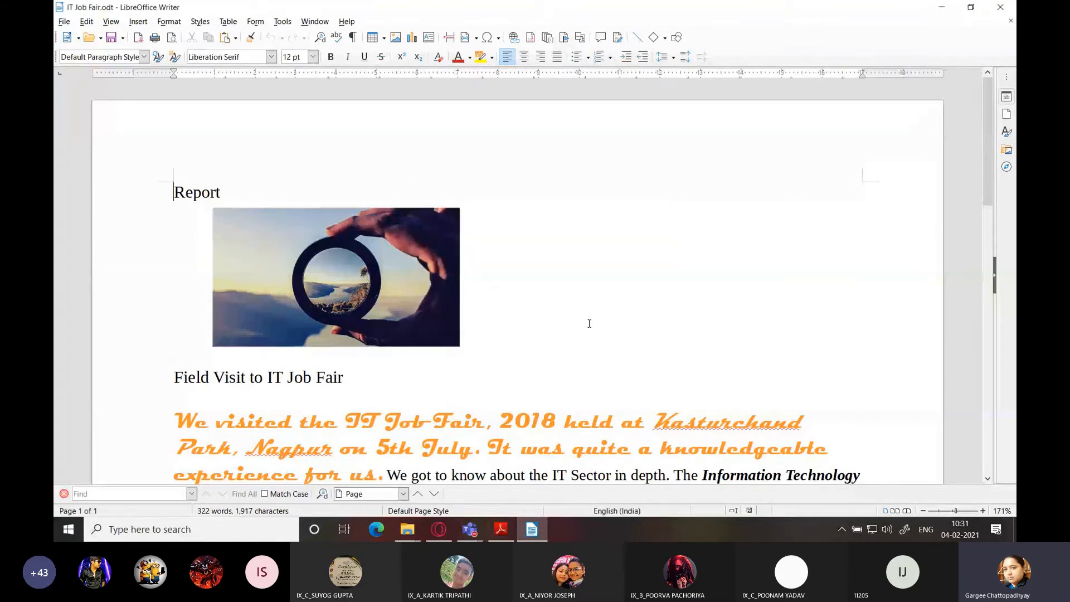
Look through the IT Job Fair report down to the Weather Sample Table and return to its beginning.
scroll(589, 323, down, 15)
scroll(592, 321, up, 1)
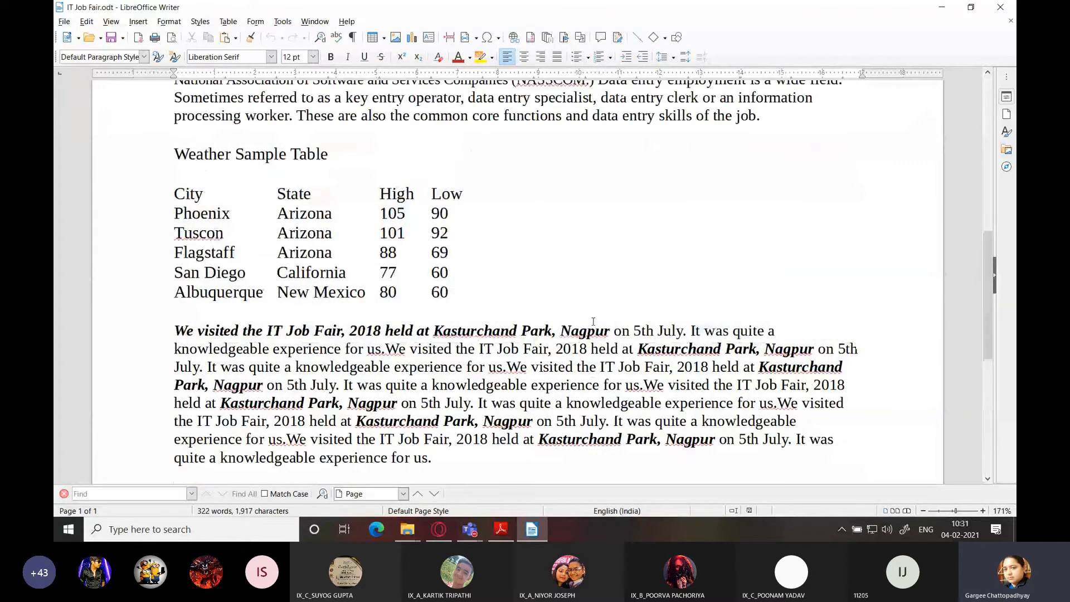
scroll(593, 320, up, 14)
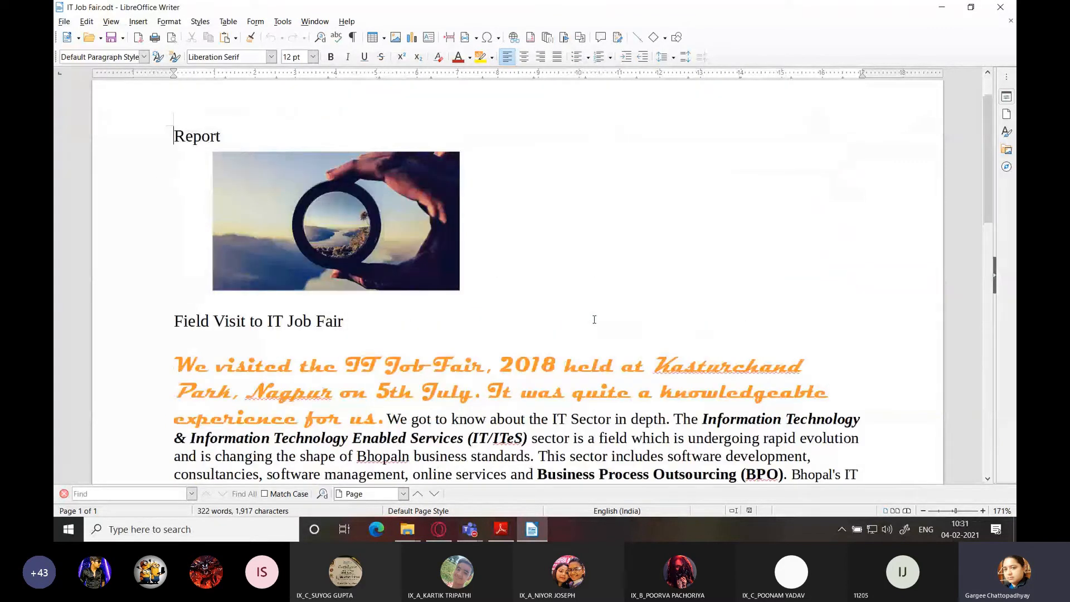
scroll(594, 319, up, 1)
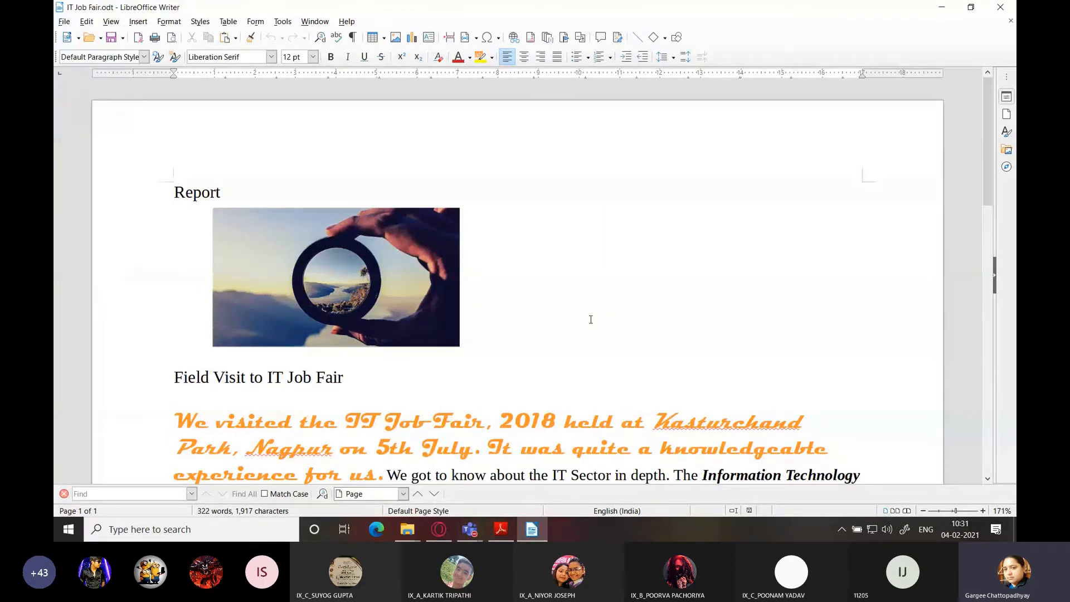
scroll(591, 319, down, 1)
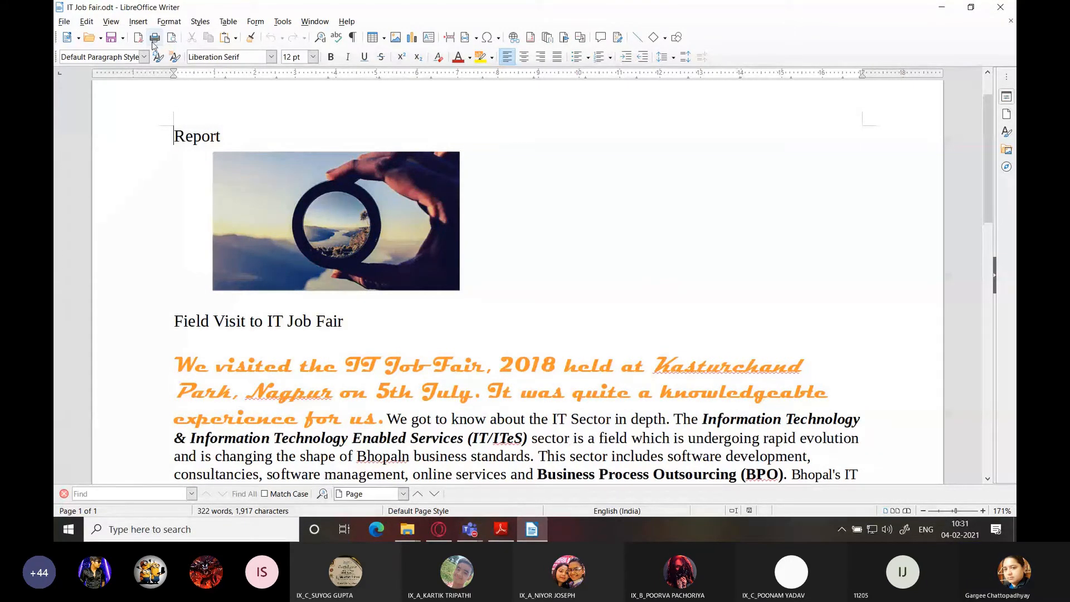
click(281, 23)
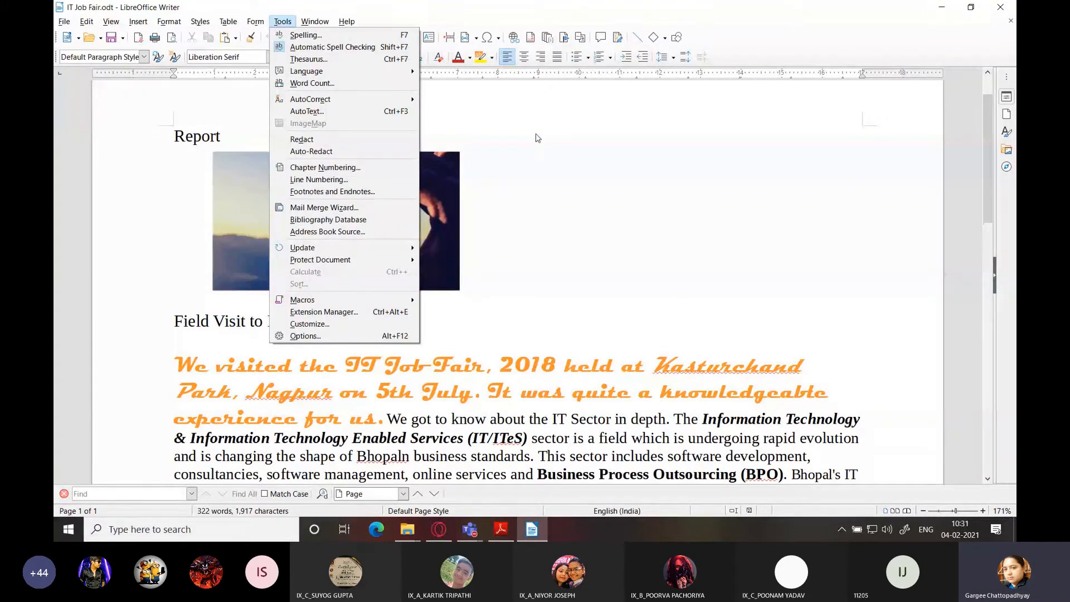
click(273, 24)
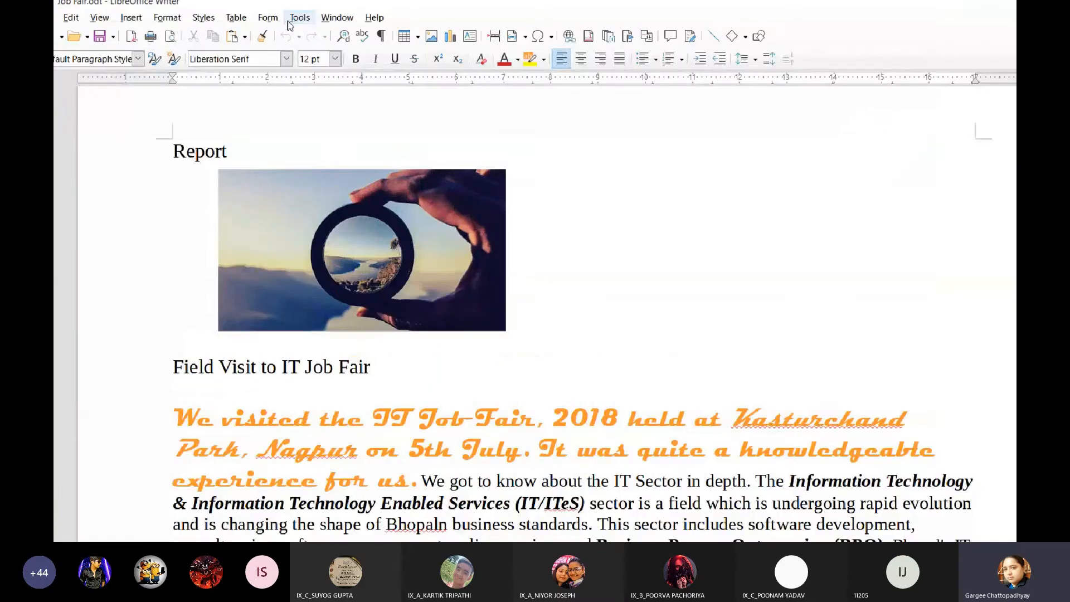
click(279, 21)
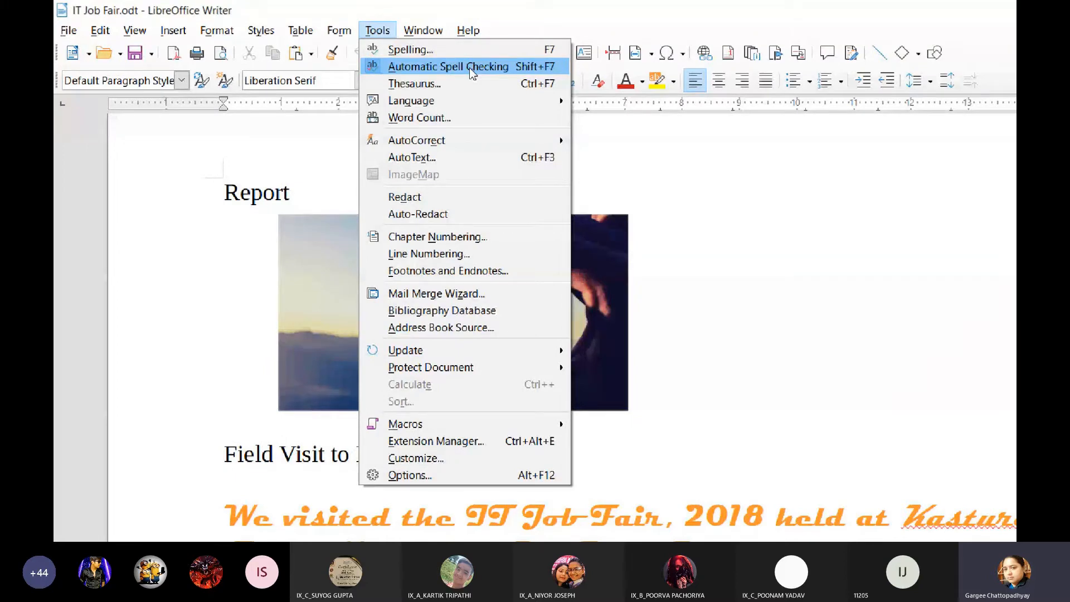
Extend the Report heading with "– proofing error/typographical errors/spelling error".
click(635, 186)
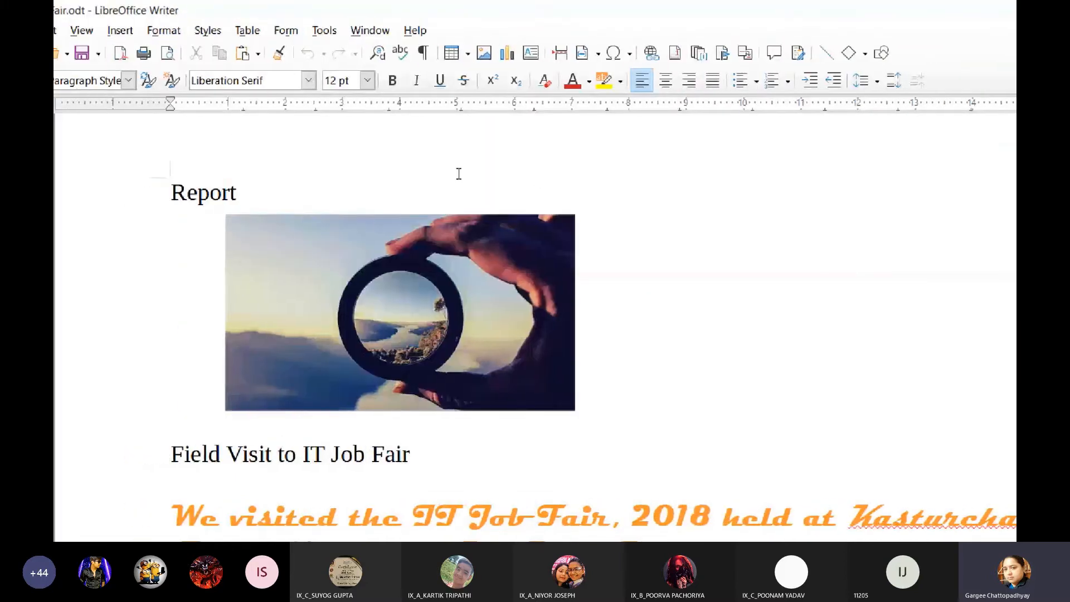
text(- proo)
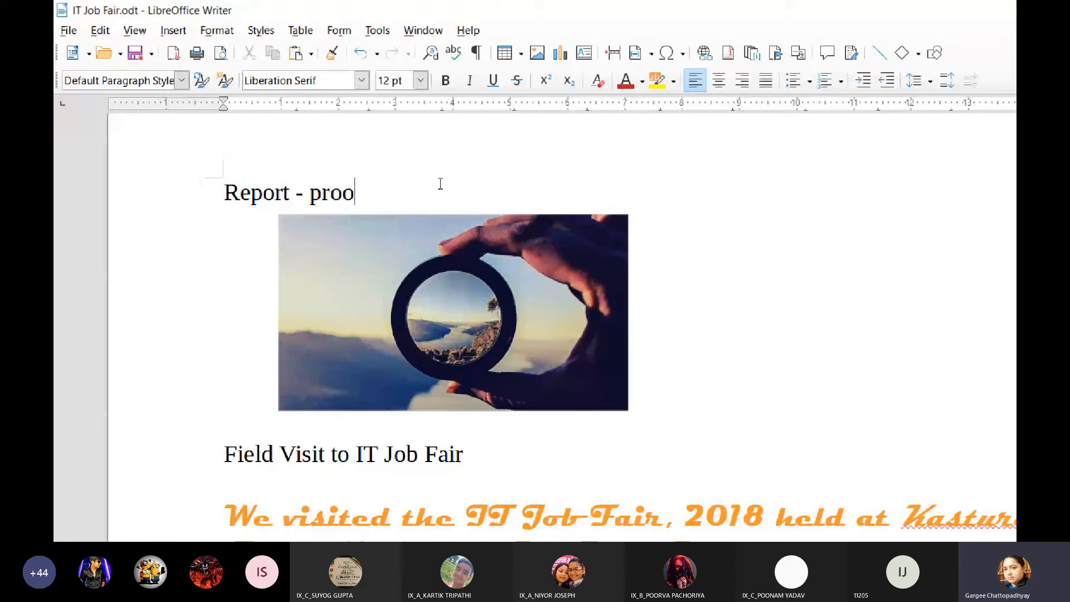
text(fing error)
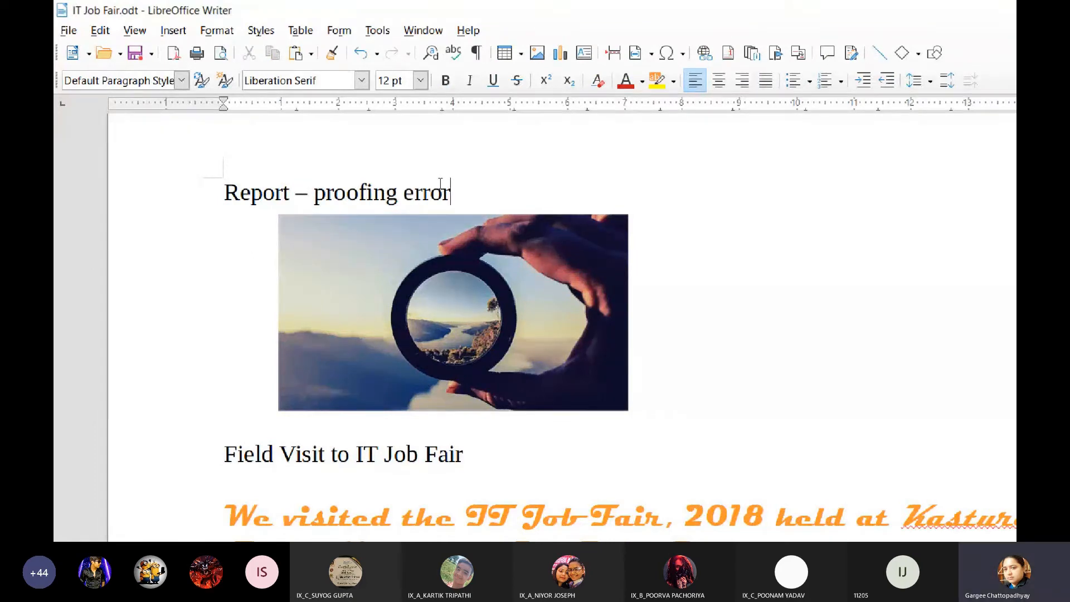
text(/typographical errors)
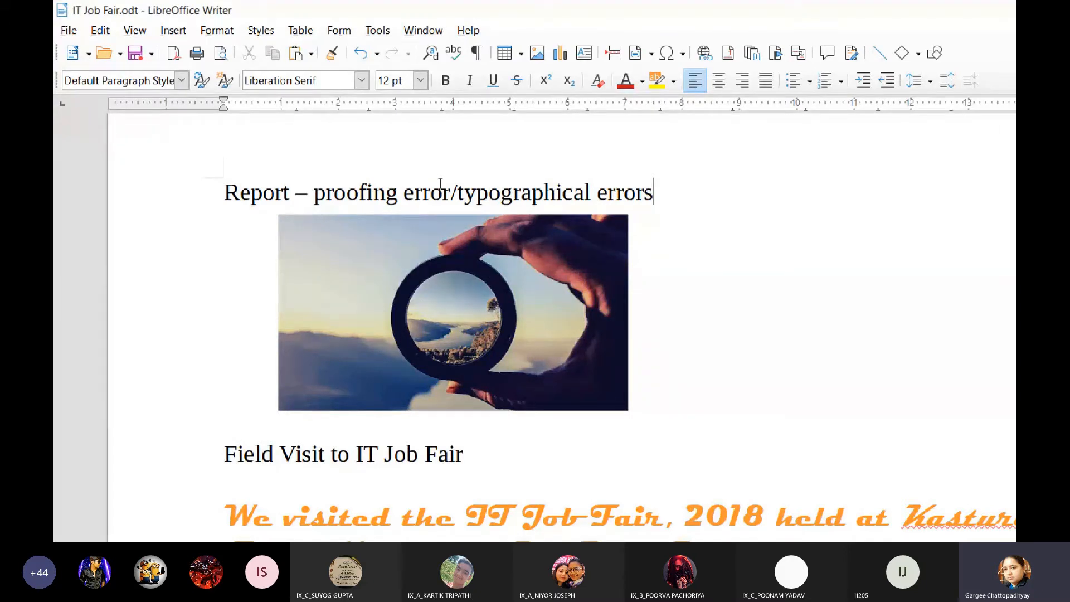
text(/spelling error)
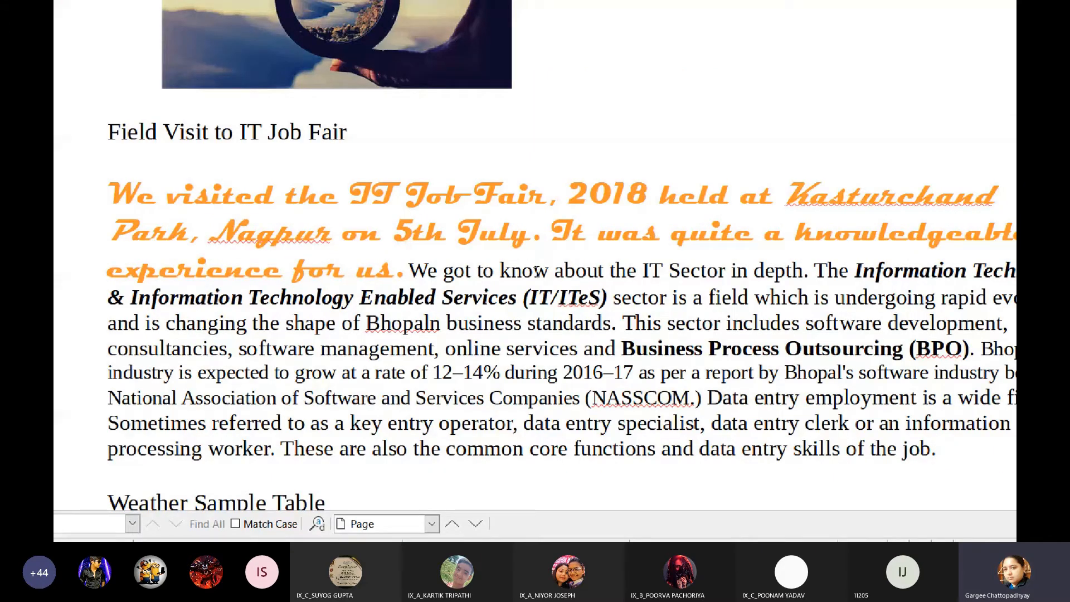
Correct the misspelled word Bhopaln to Bhopal in the field visit paragraph.
key(super+Escape)
scroll(409, 252, down, 2)
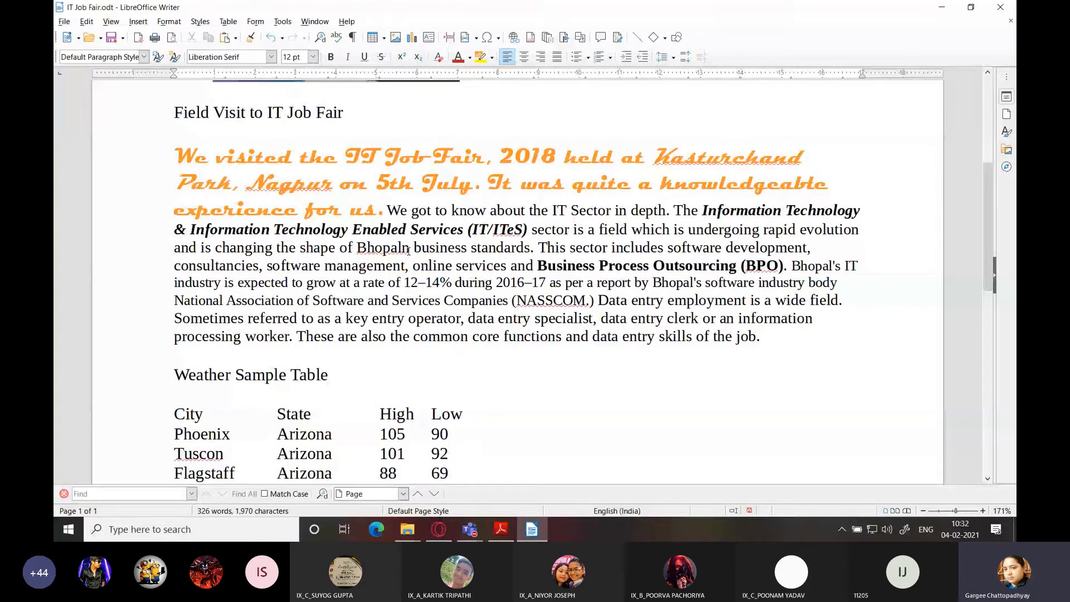
click(517, 269)
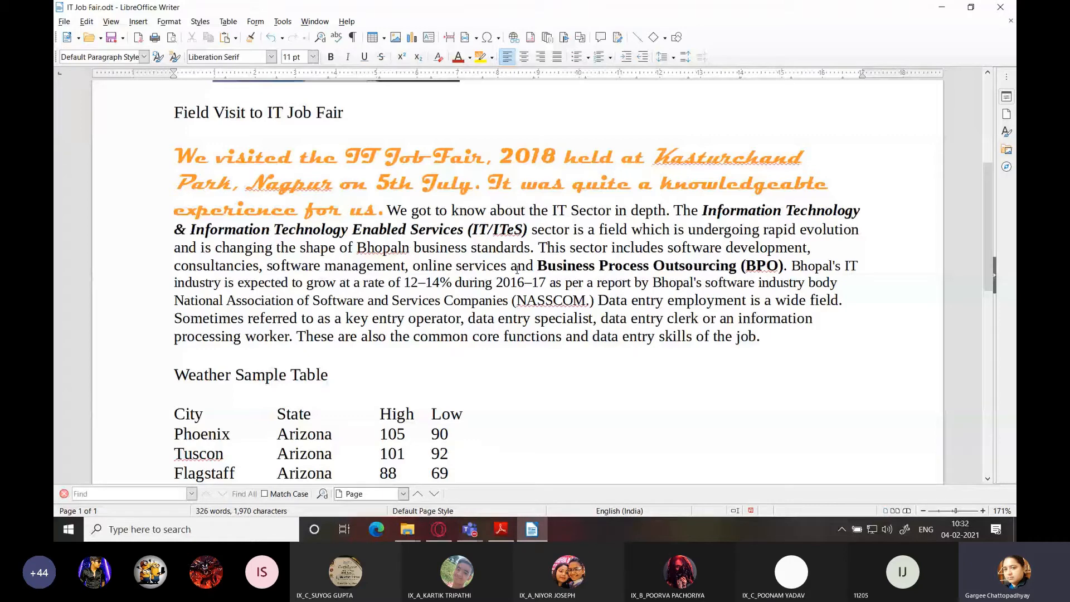
click(409, 247)
key(BackSpace)
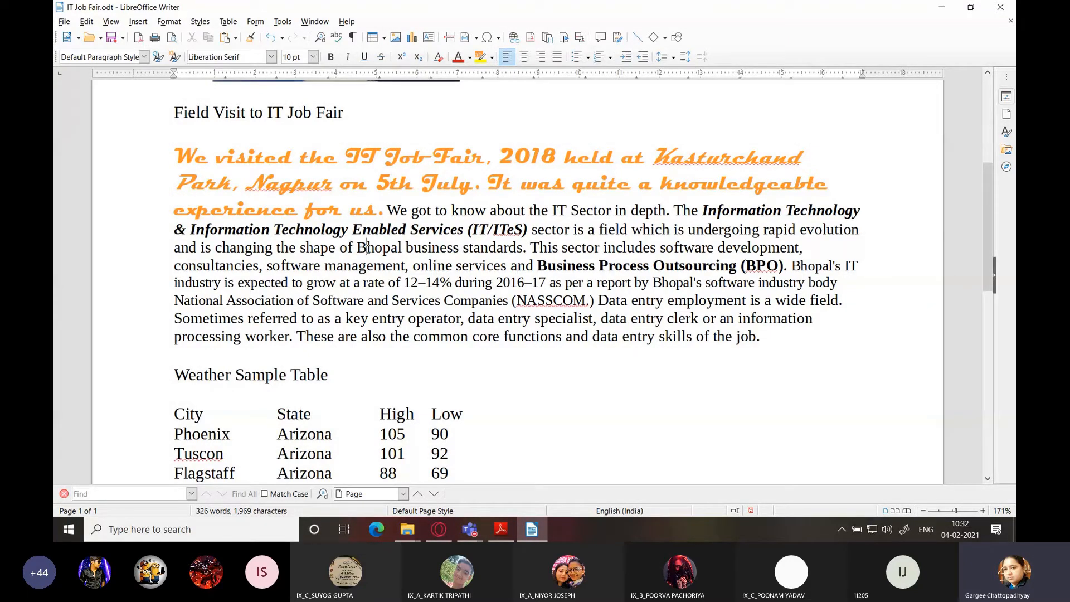
Highlight Bhopal, ITeS and Kasturchand in the field visit paragraph and check the options offered for ITeS.
double_click(368, 248)
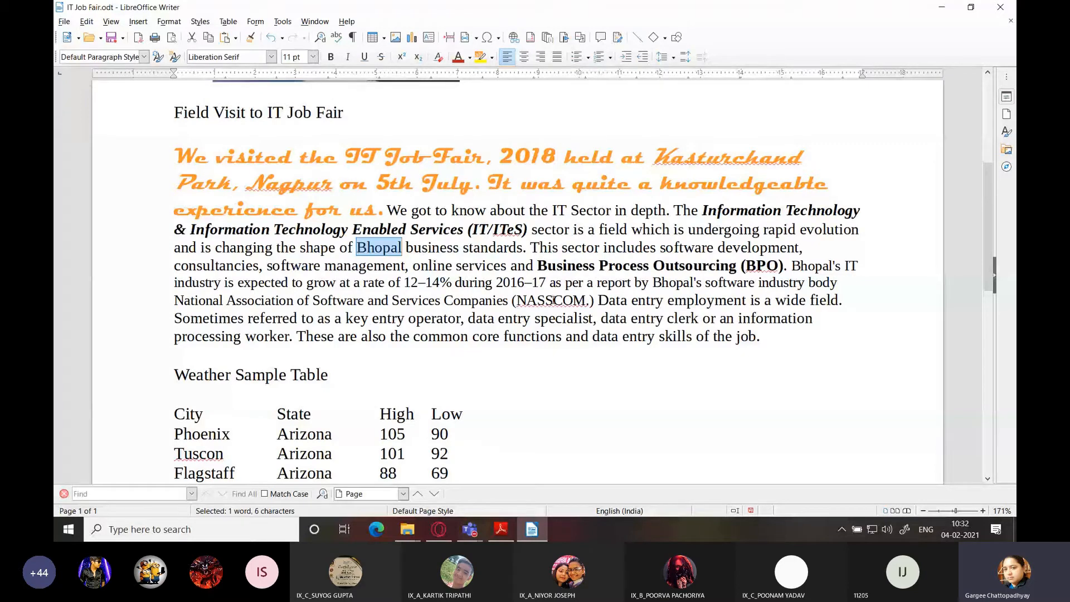
mouse_move(515, 230)
mouse_down()
mouse_move(484, 233)
mouse_move(495, 229)
mouse_up()
click(532, 240)
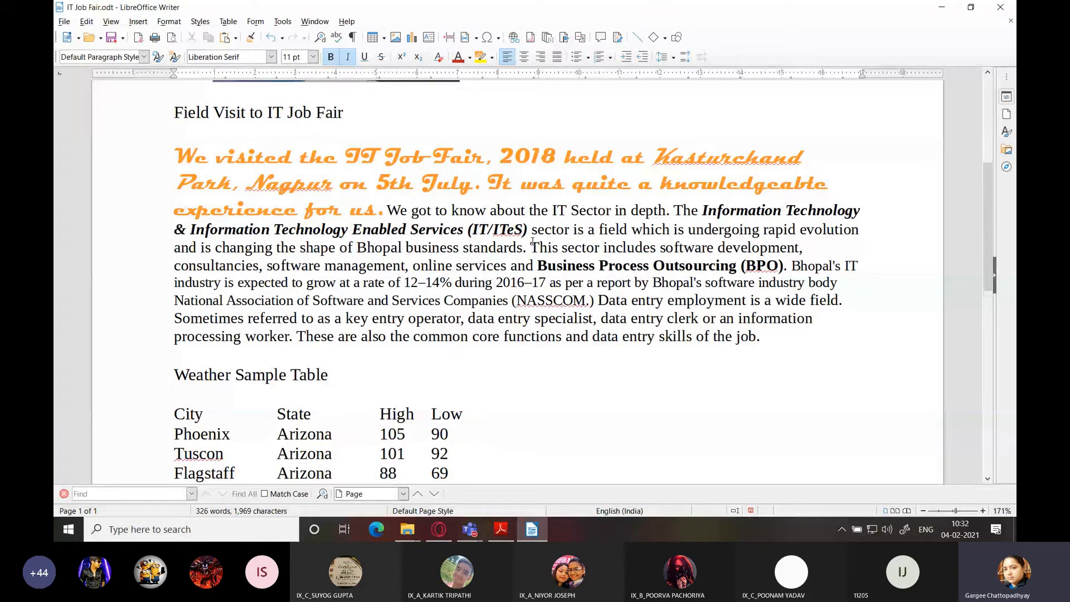
double_click(495, 231)
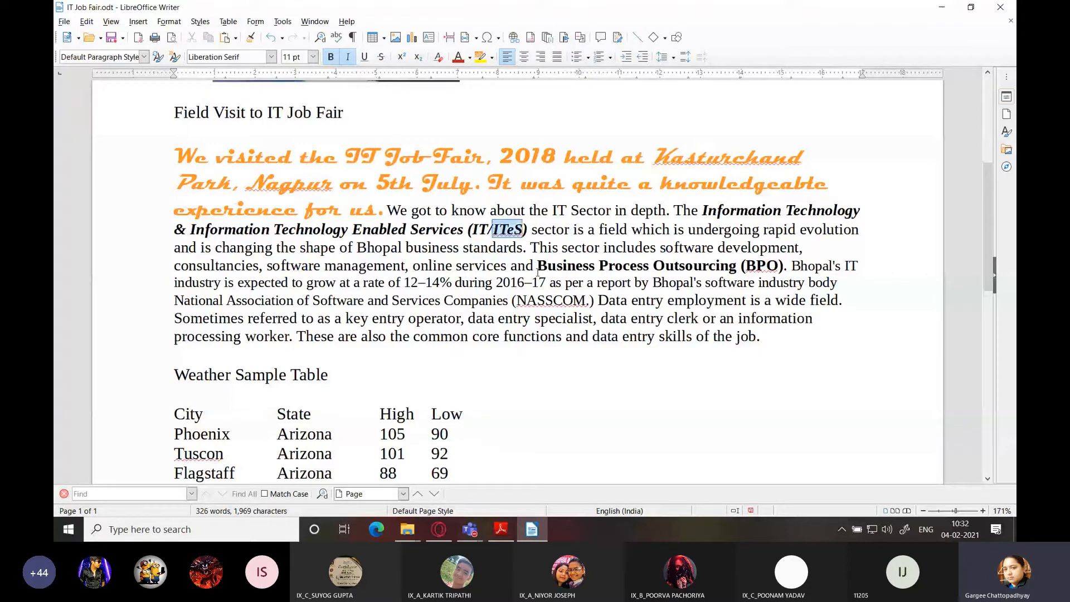
right_click(511, 230)
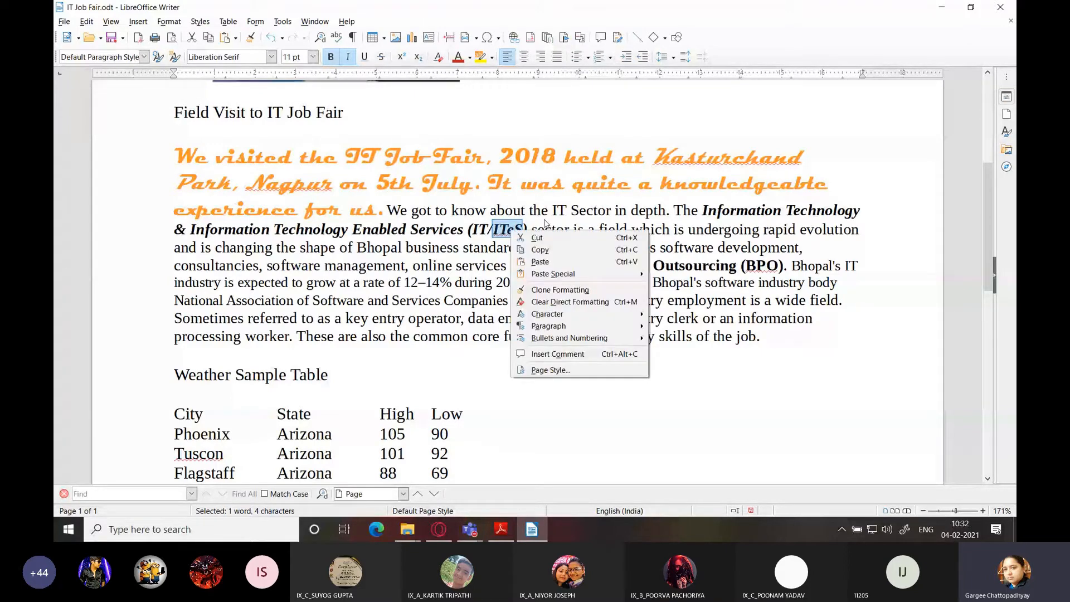
click(545, 223)
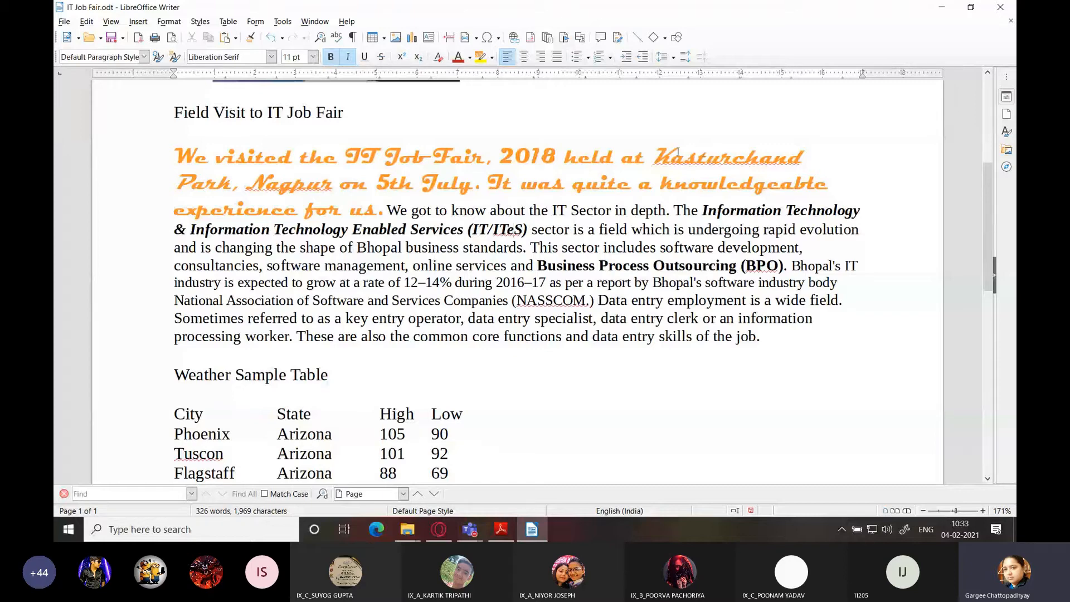
drag(657, 157, 801, 159)
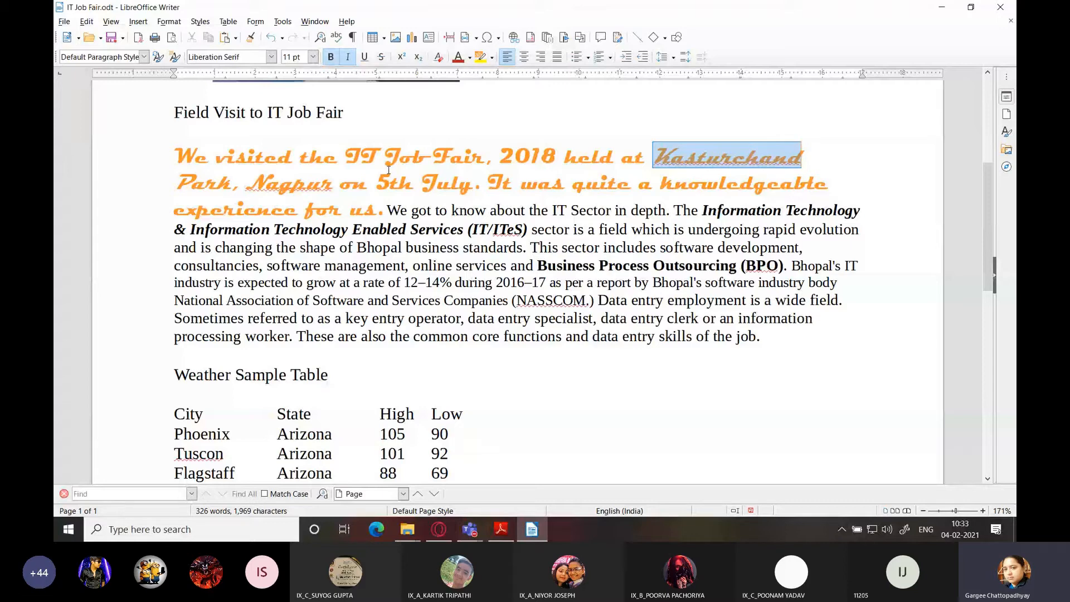
click(389, 170)
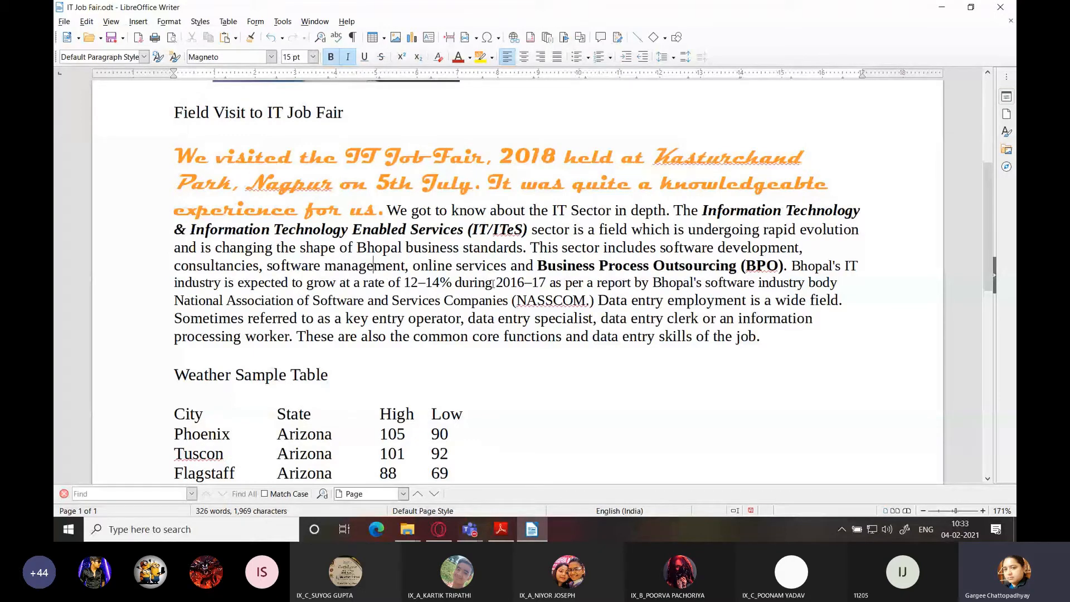
Misspell "management" as "managment" in the field visit paragraph and save the document.
key(BackSpace)
key(Down)
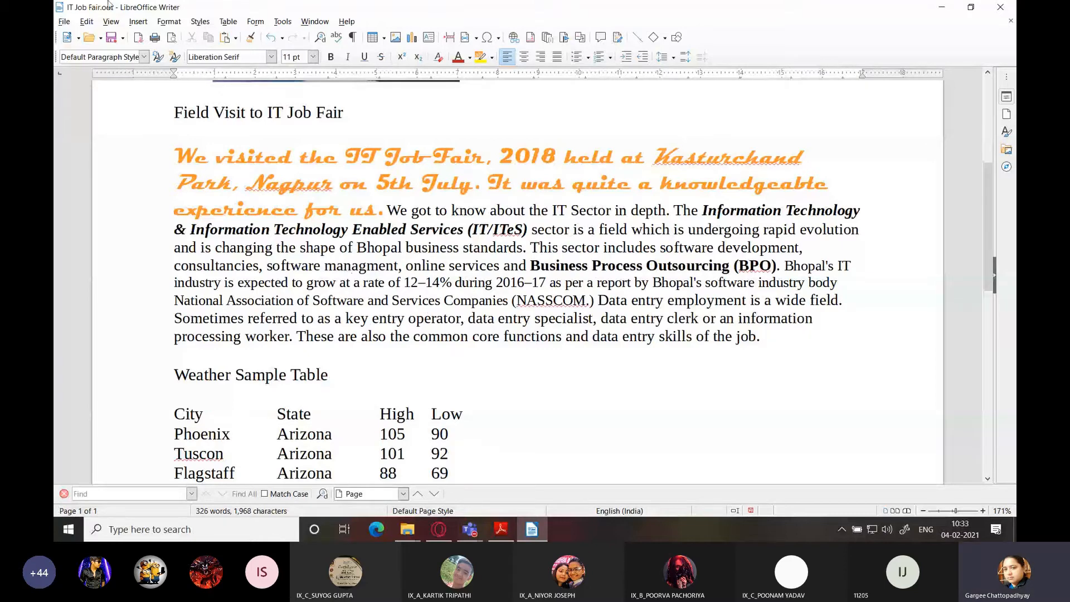
key(ctrl+s)
Look through the report from its heading to the non-printable character line for words underlined as misspelled.
scroll(550, 296, up, 5)
scroll(549, 301, up, 1)
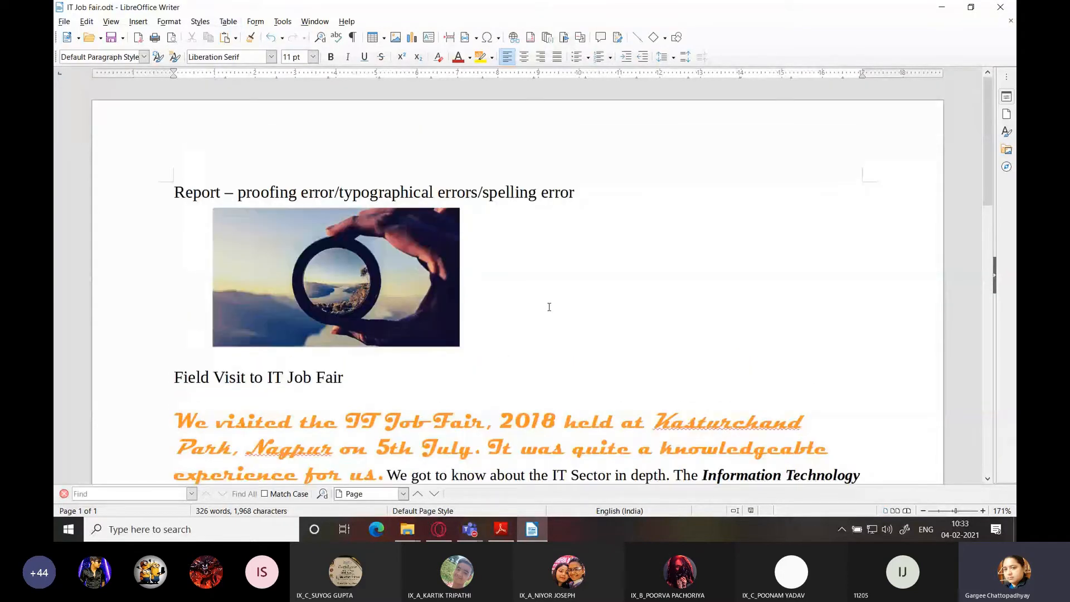
scroll(549, 307, down, 12)
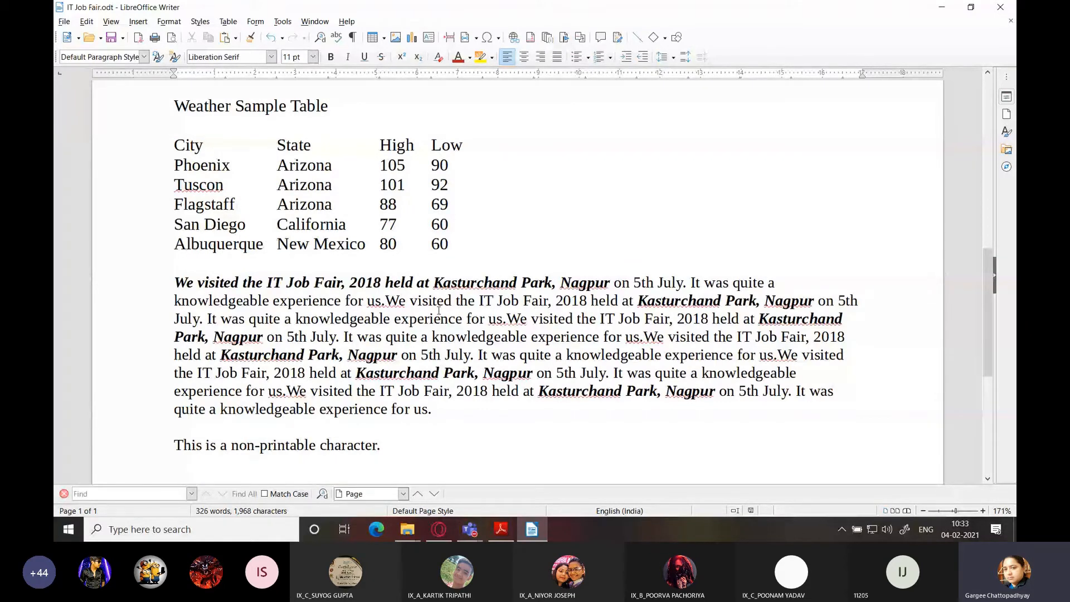
scroll(597, 332, up, 5)
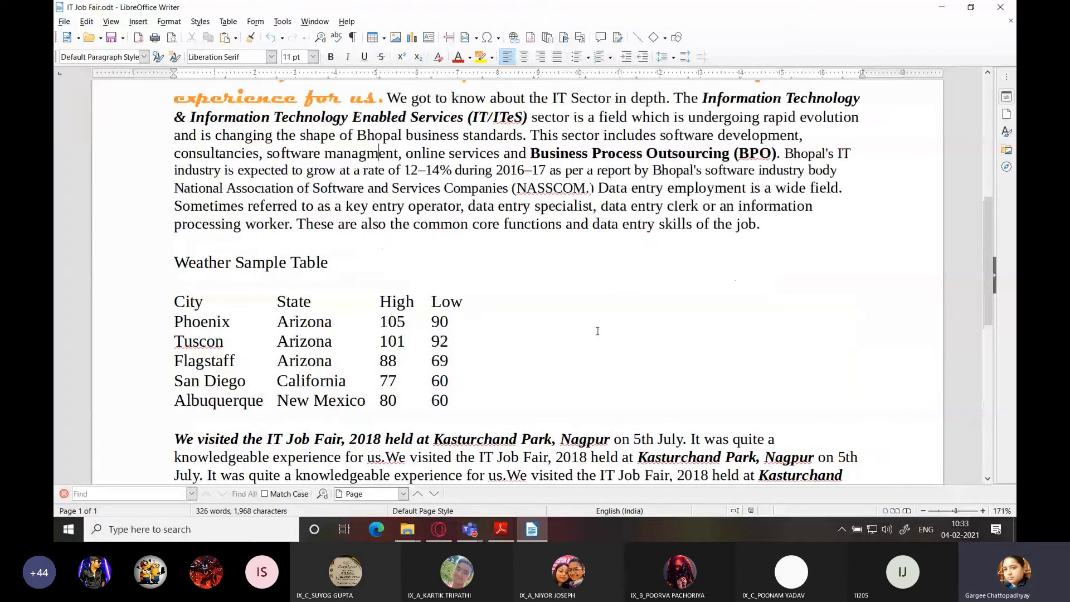
scroll(597, 331, up, 5)
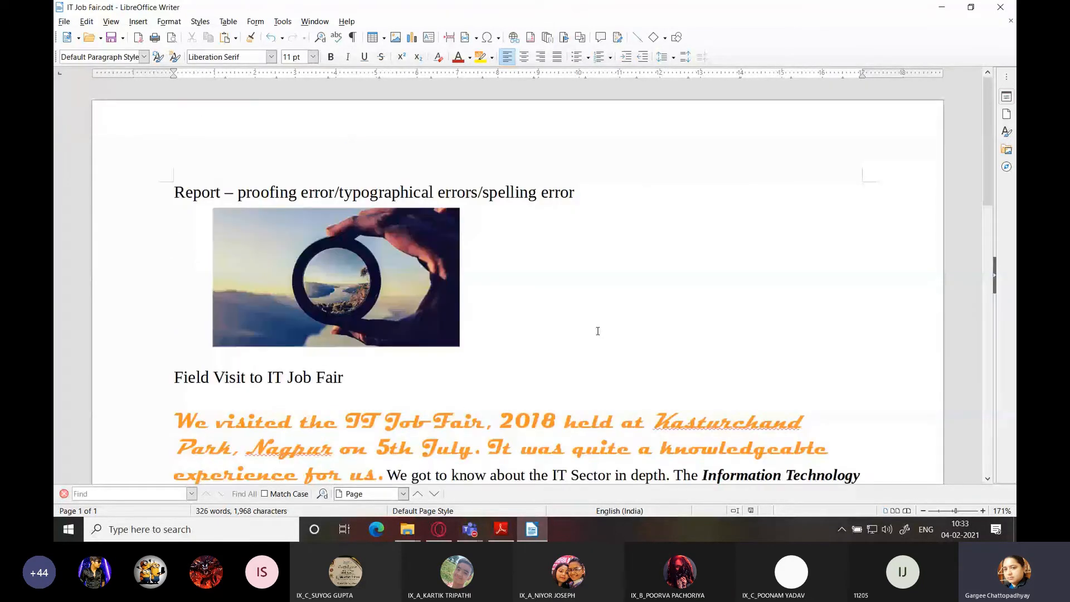
scroll(597, 331, down, 2)
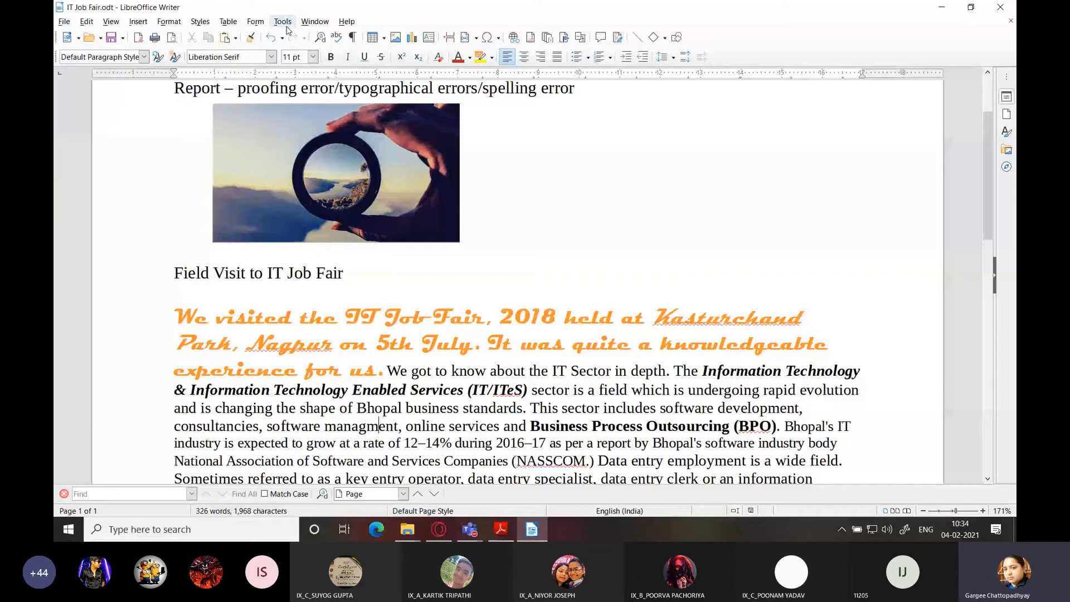
key(F7)
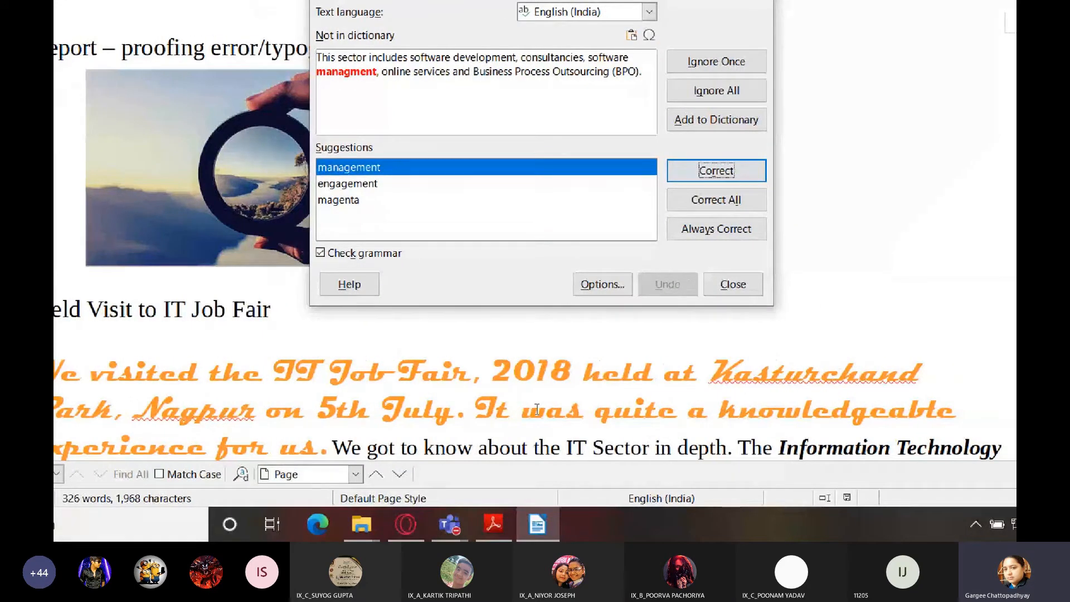
scroll(536, 410, down, 2)
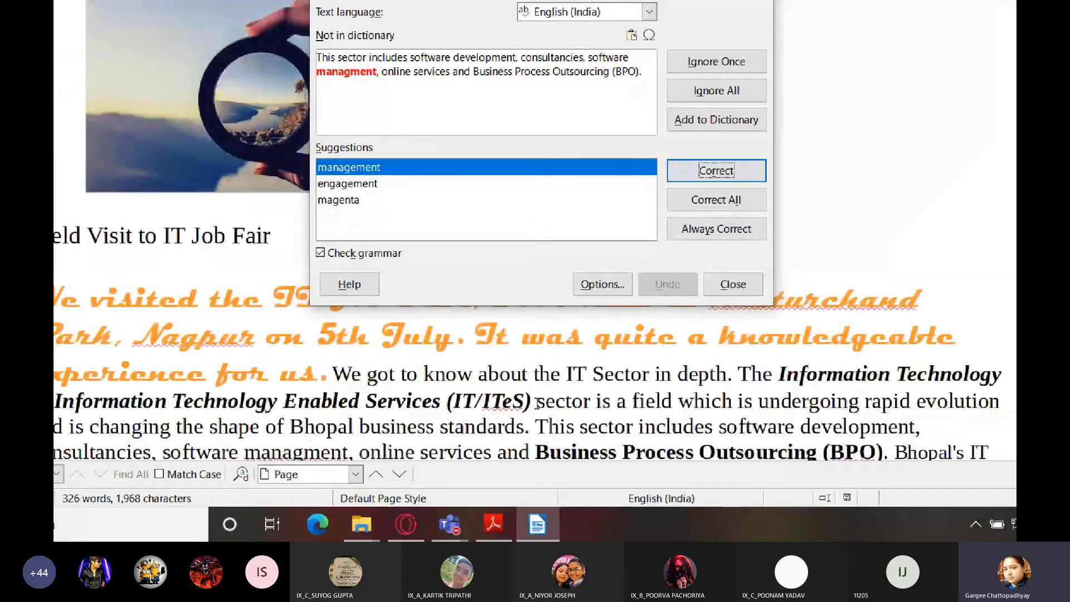
scroll(536, 403, up, 2)
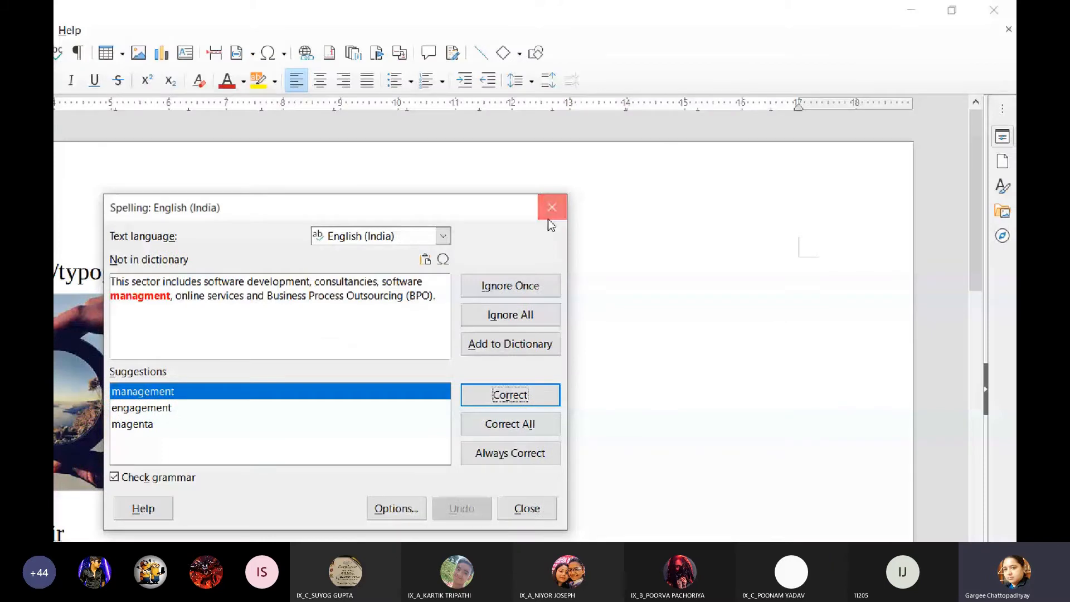
click(550, 214)
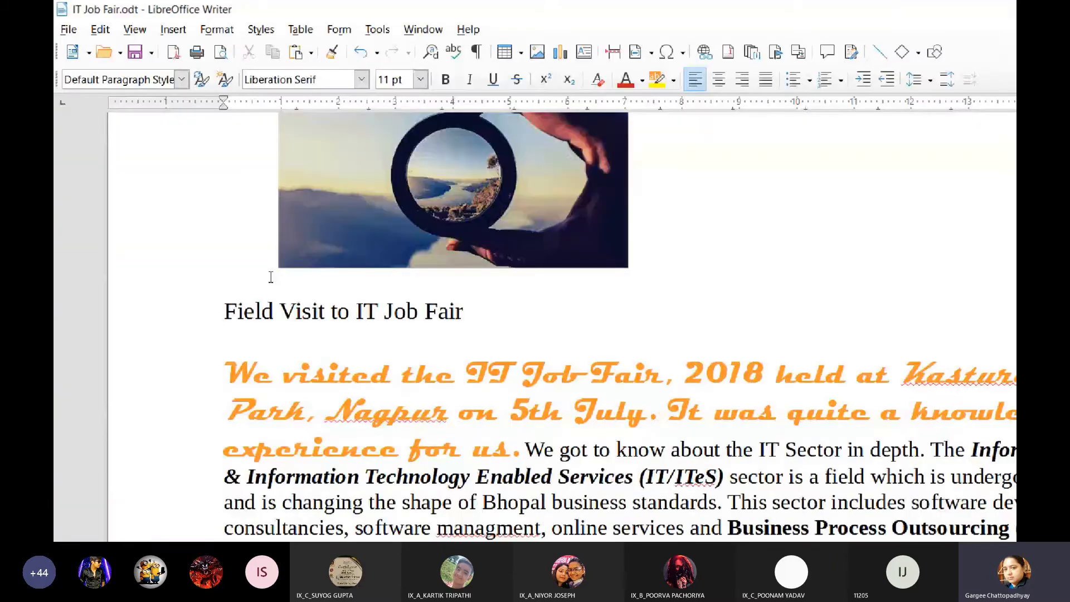
Place the cursor before the Report heading and start the spelling check from the beginning of the document.
scroll(195, 158, up, 2)
click(227, 198)
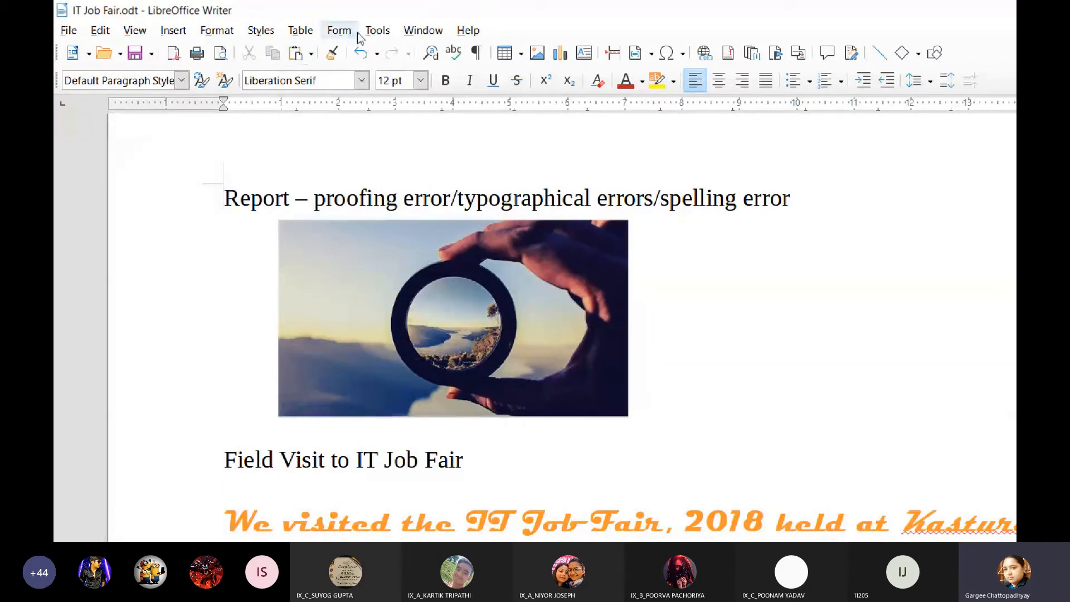
click(377, 31)
click(401, 48)
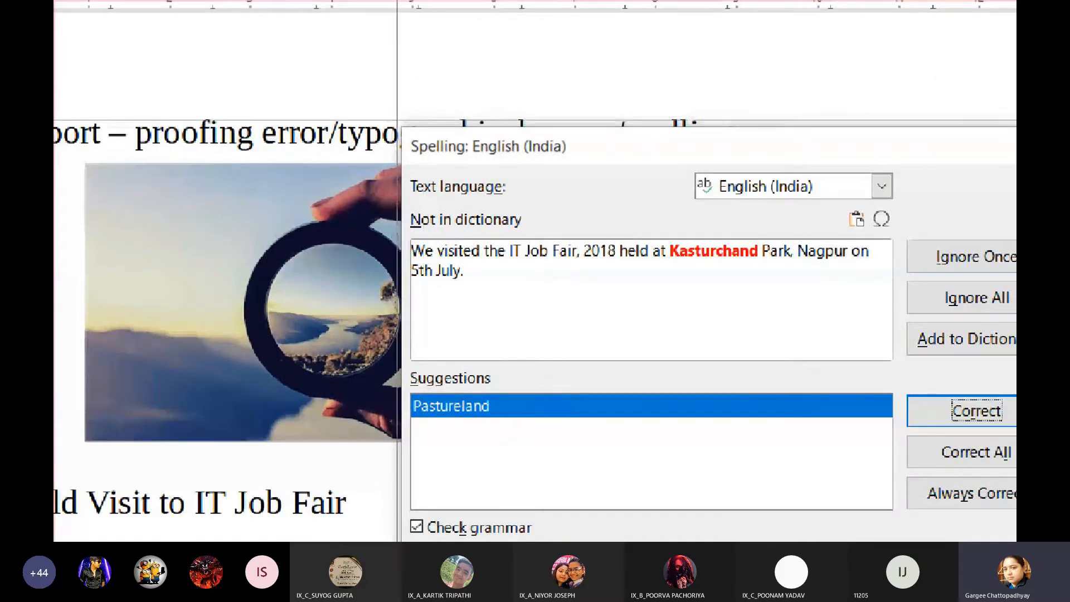
Capture the Spelling dialog with Screenpresso, copy the image and close the capture library.
drag(397, 119, 666, 383)
click(636, 461)
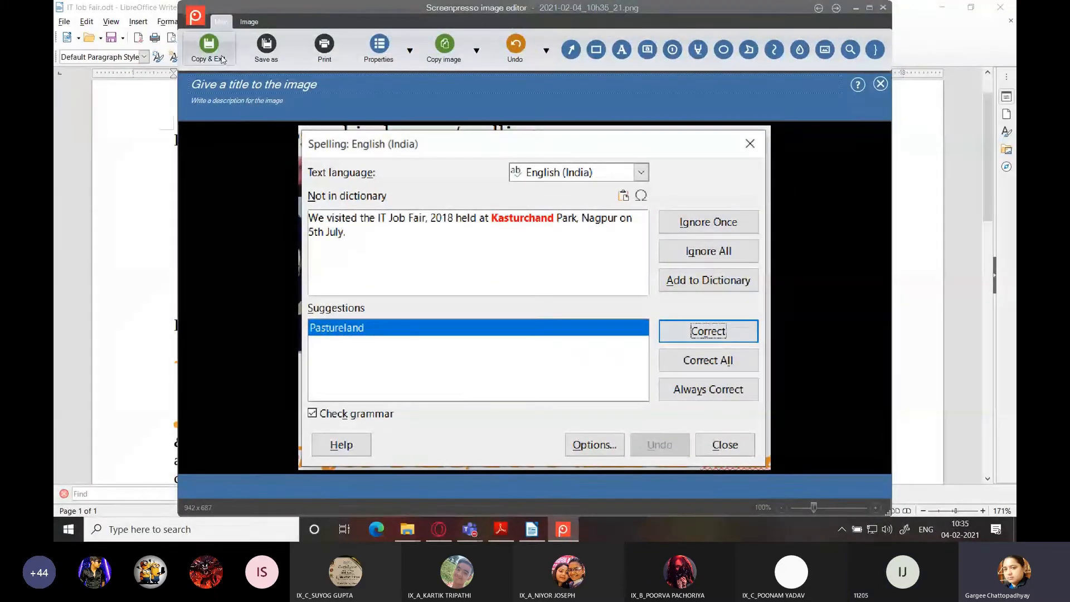
click(221, 60)
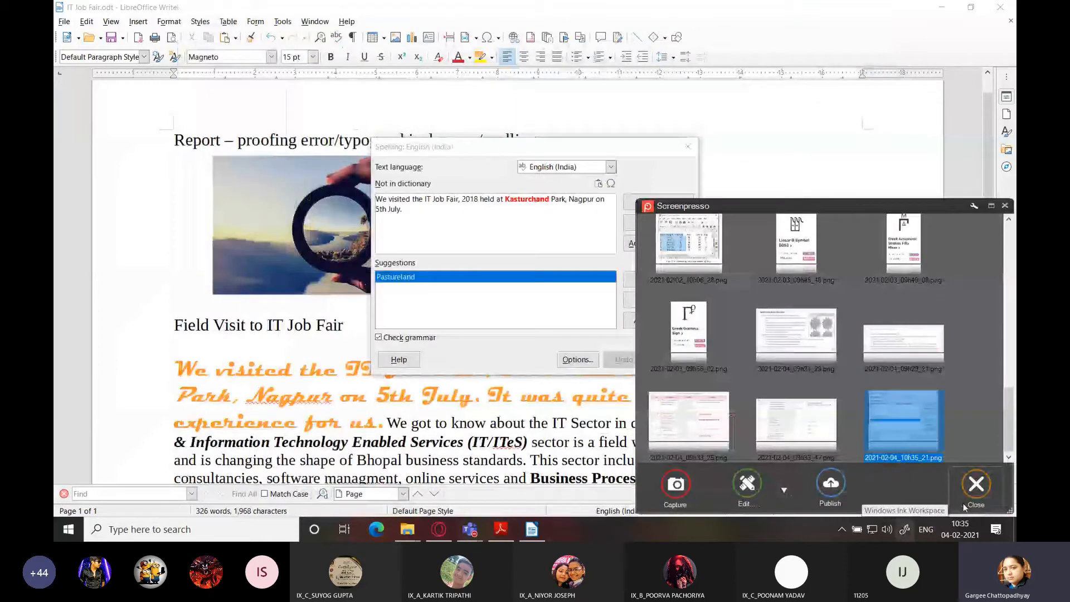
click(975, 490)
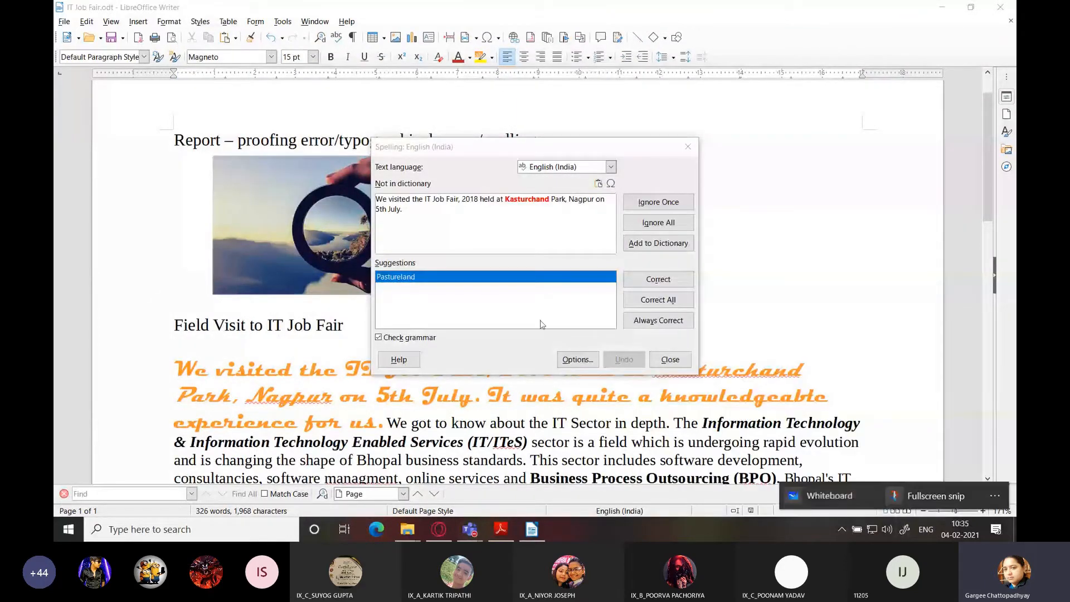
Switch to Microsoft Whiteboard and clear the text-shadow notes from the board.
click(790, 481)
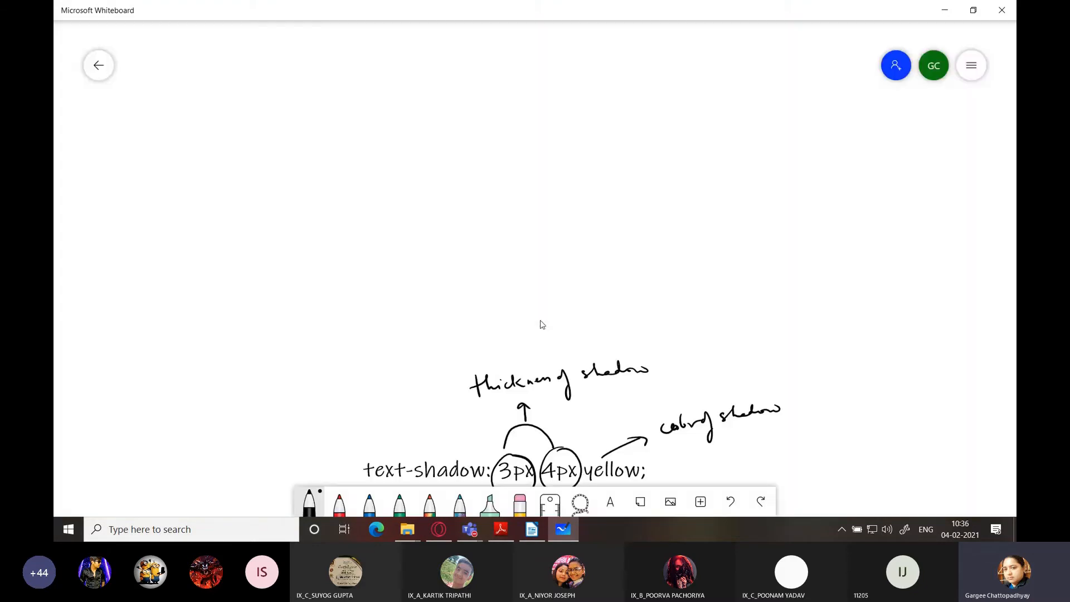
click(519, 507)
click(604, 468)
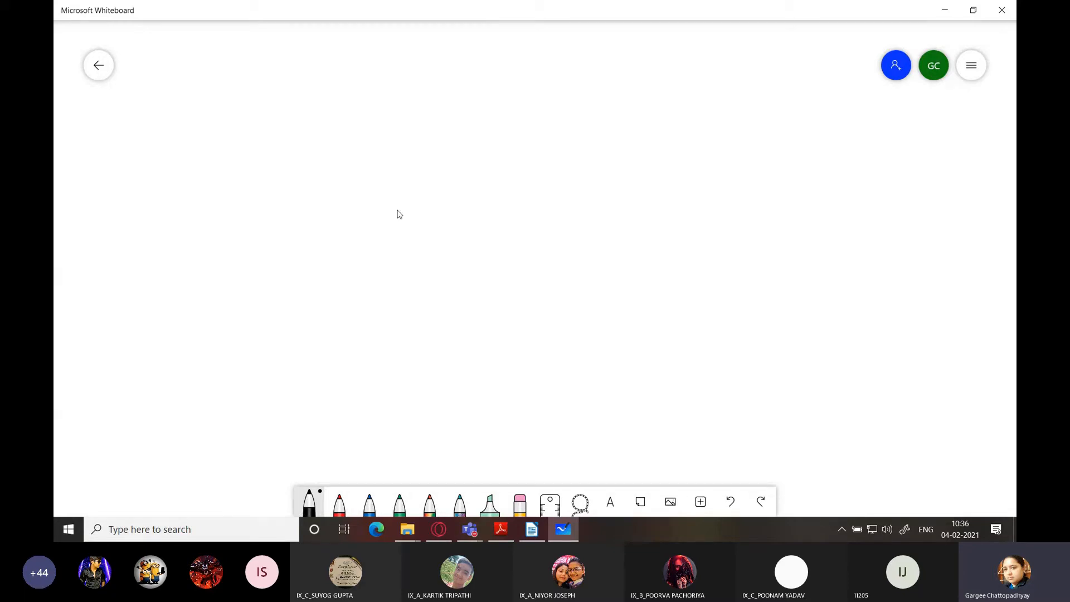
Paste the captured Spelling dialog image onto the whiteboard, enlarge it to fill most of the board and lock it in place.
key(ctrl+v)
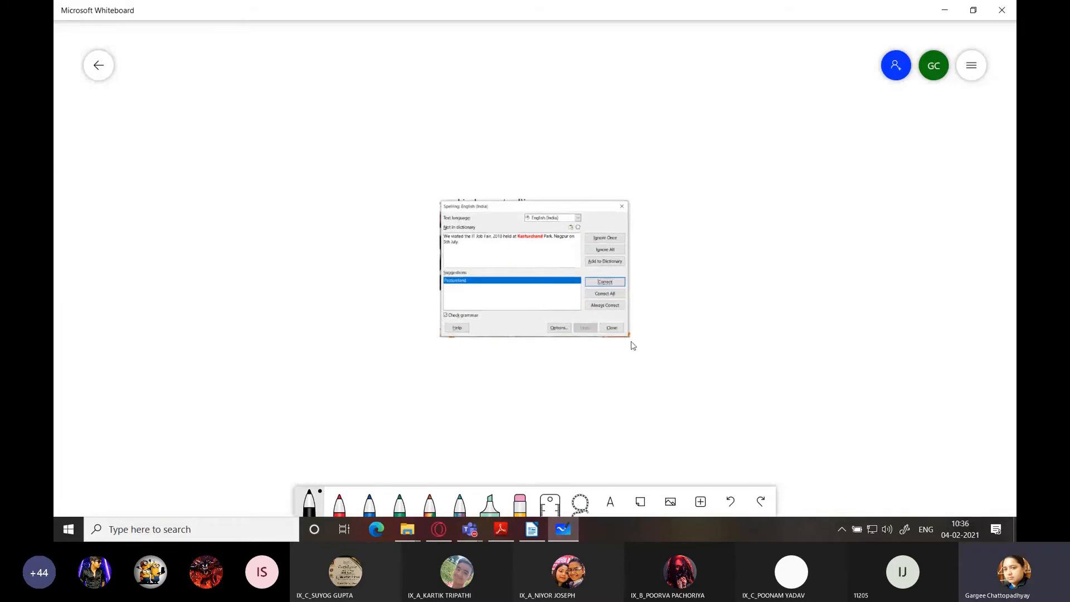
click(629, 333)
drag(633, 337, 771, 420)
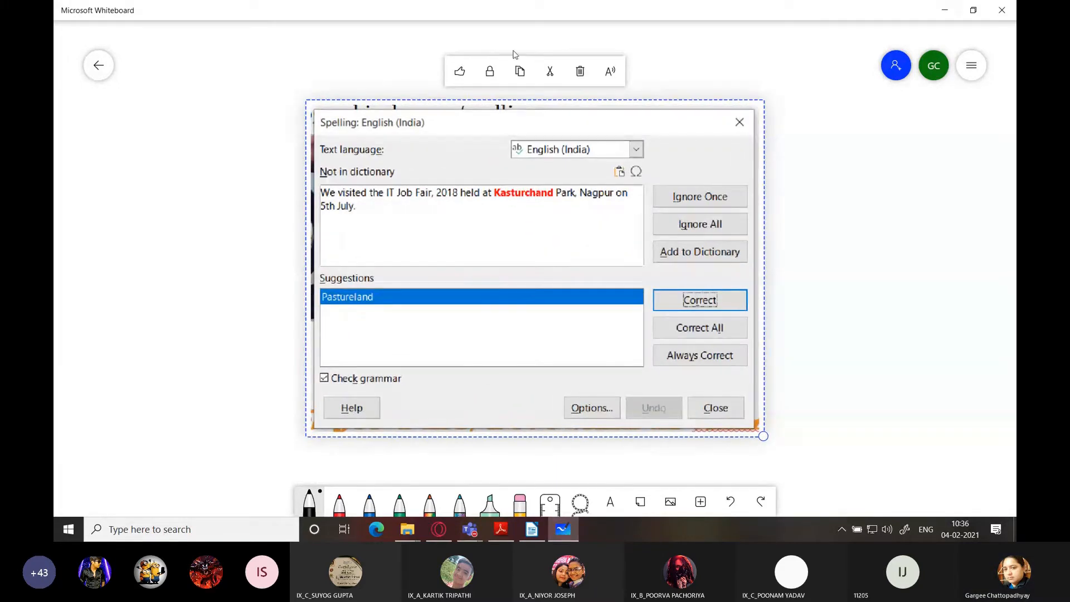
click(489, 72)
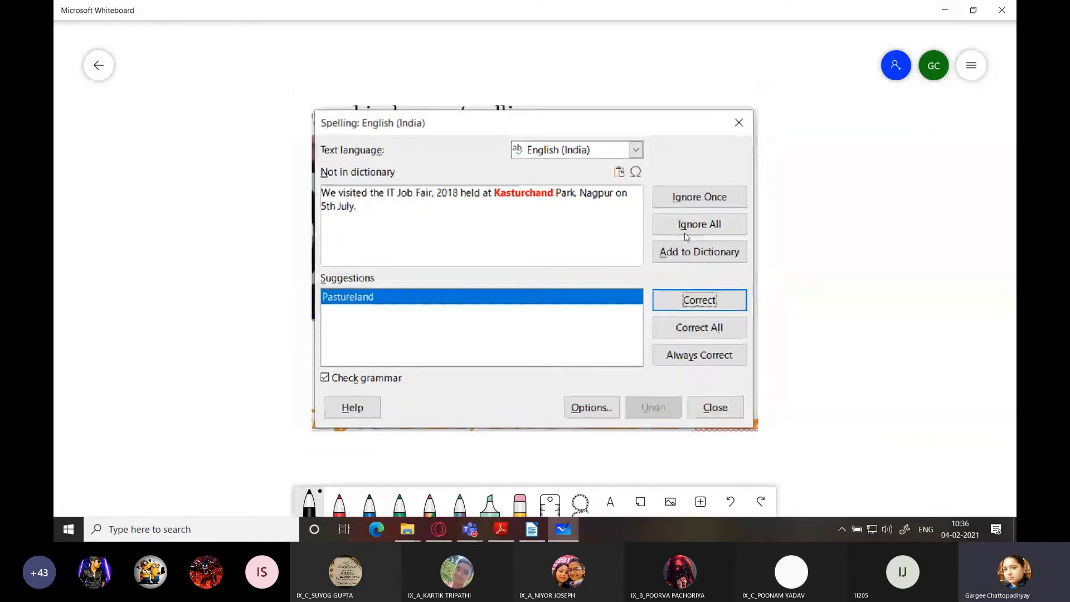
Mark Ignore Once with a yellow highlighter stroke and underline the word Kasturchand with the blue pen.
click(498, 493)
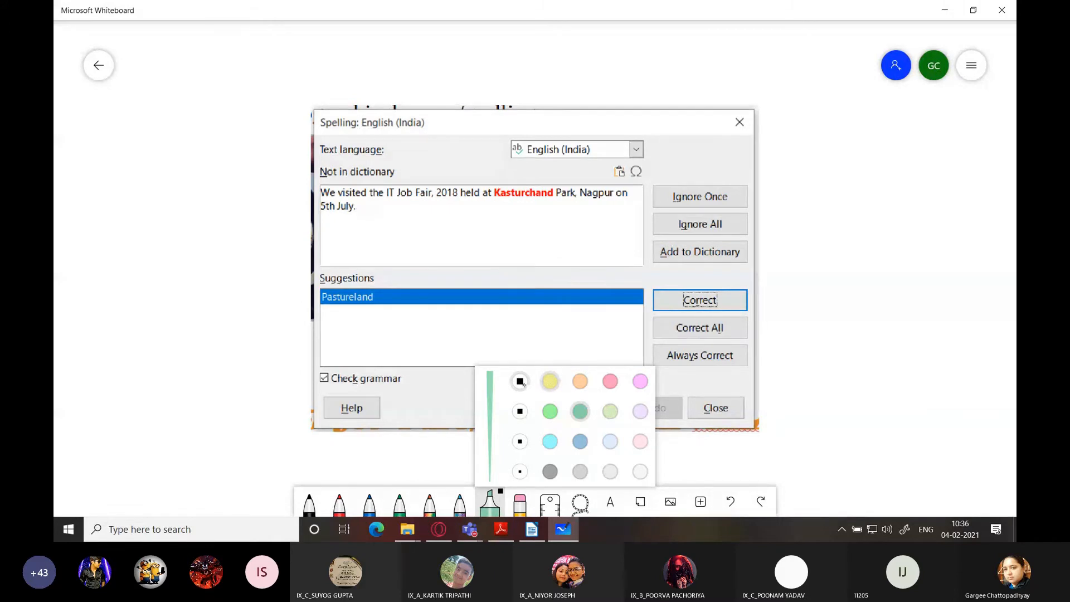
click(550, 381)
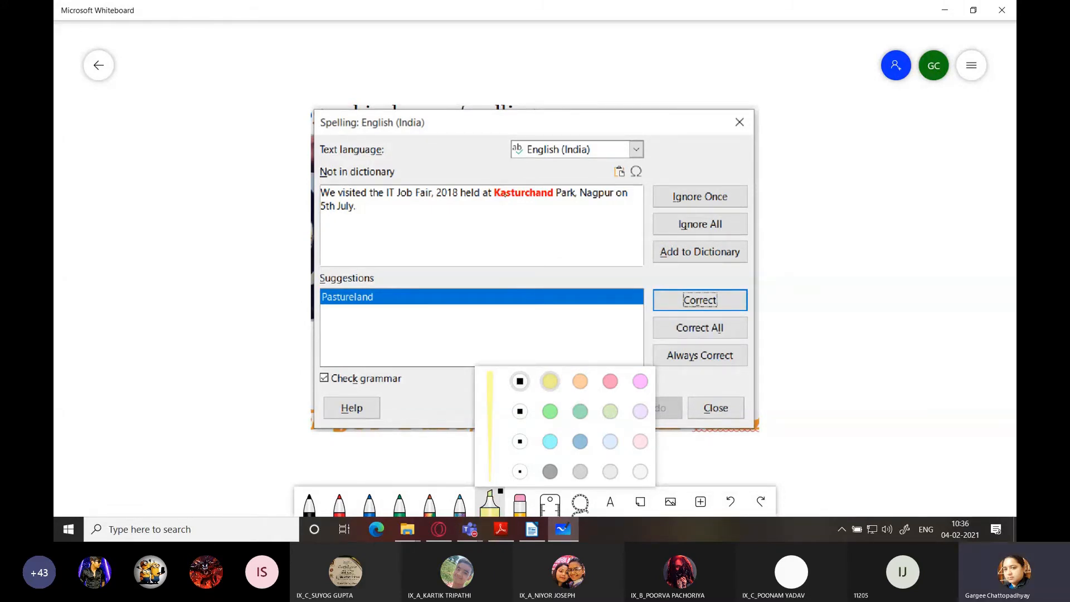
drag(789, 196, 688, 198)
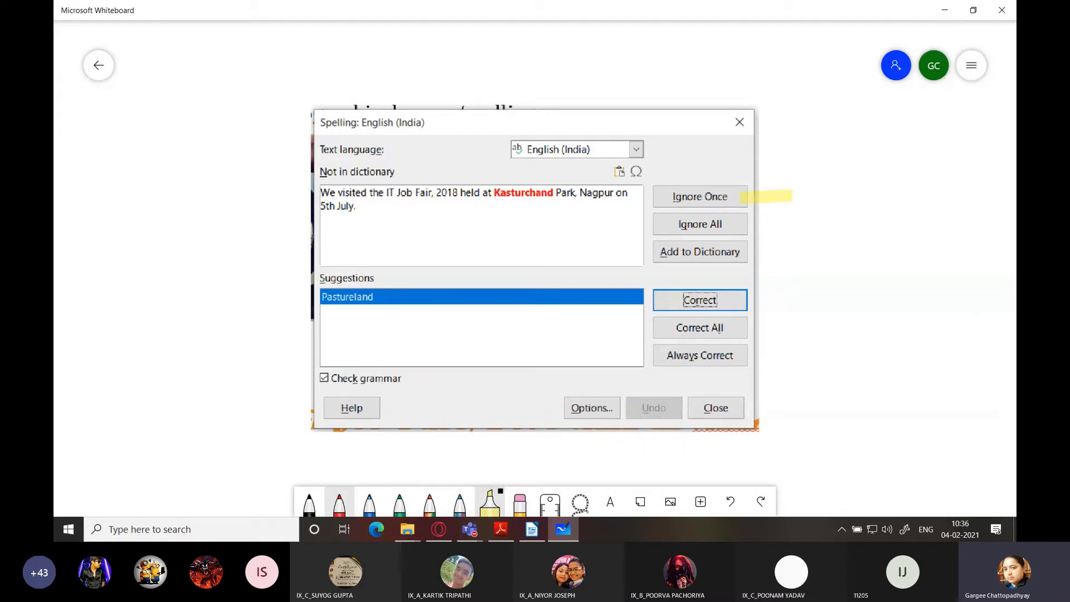
click(369, 503)
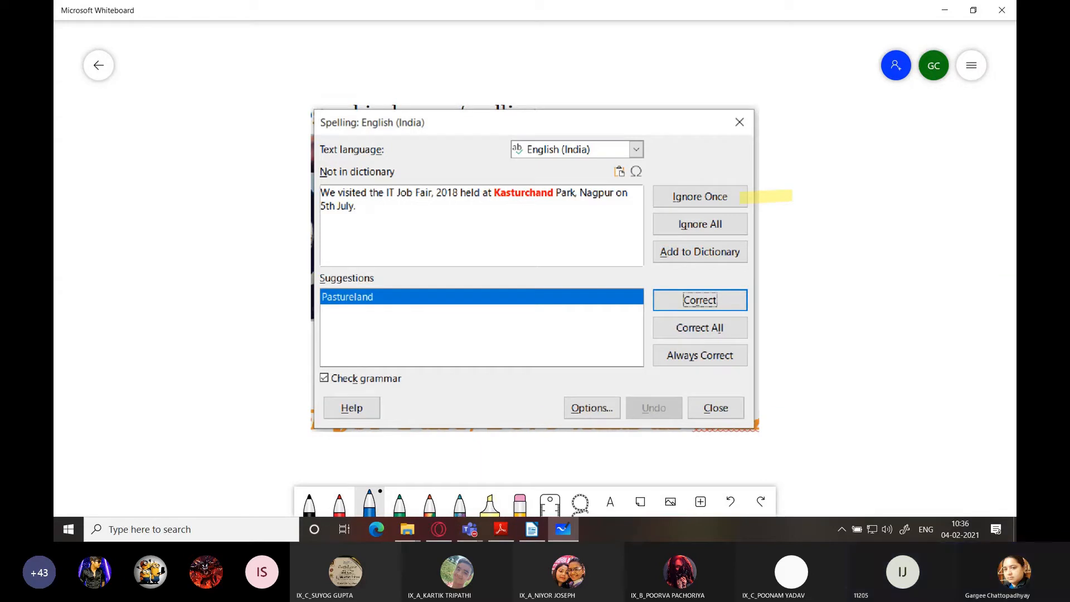
drag(495, 200, 553, 199)
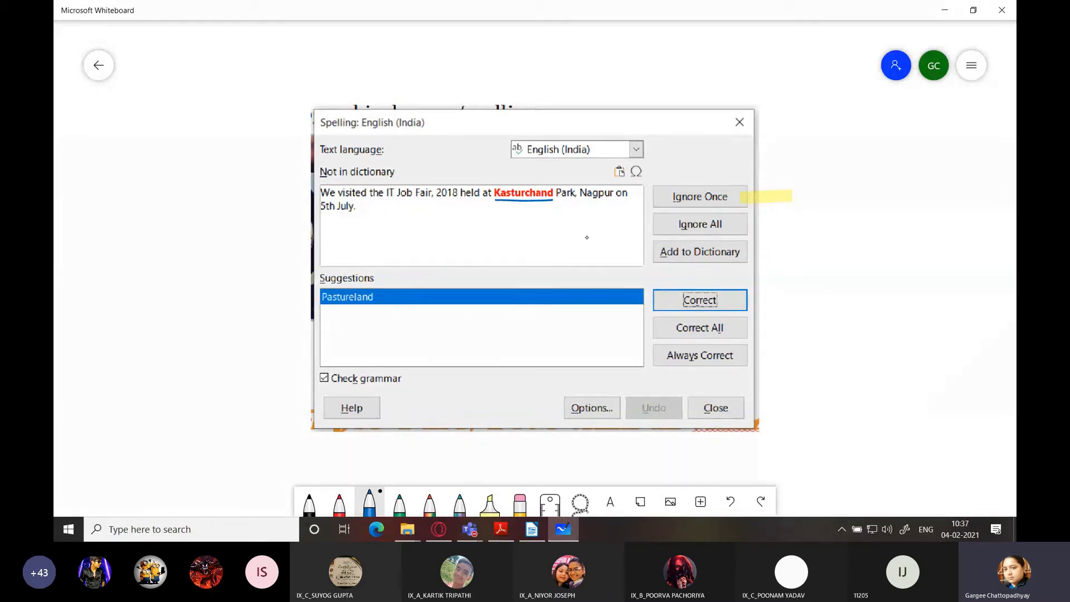
Circle Ignore Once and Ignore All, tick Kasturchand, and annotate Ignore All with "ignore all occurrences of the error".
mouse_move(679, 204)
mouse_down()
mouse_move(733, 200)
mouse_move(706, 184)
mouse_move(680, 207)
mouse_up()
drag(511, 183, 524, 178)
mouse_move(721, 215)
mouse_down()
mouse_move(676, 221)
mouse_move(691, 239)
mouse_move(720, 209)
mouse_move(807, 227)
mouse_move(801, 243)
mouse_move(819, 227)
mouse_move(876, 226)
mouse_up()
drag(897, 221, 904, 229)
mouse_move(920, 223)
mouse_down()
mouse_move(915, 229)
mouse_move(988, 229)
mouse_up()
drag(830, 244, 840, 252)
drag(850, 248, 878, 250)
drag(885, 248, 922, 248)
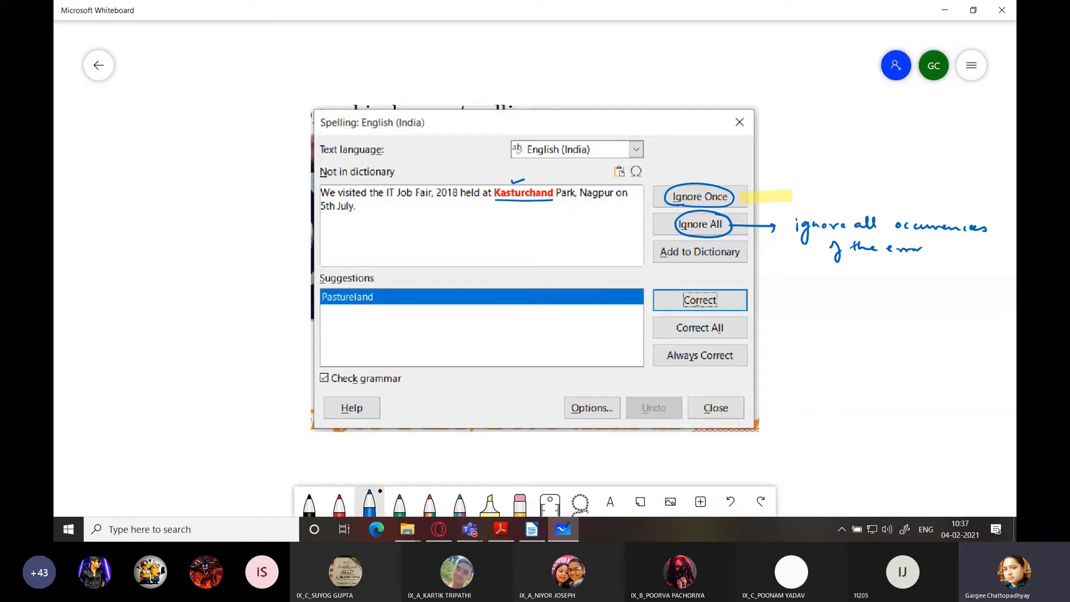
Label Add to Dictionary "Built-in dictionary." and circle both Ignore options together with the note "current document".
drag(747, 256, 802, 280)
drag(750, 254, 750, 267)
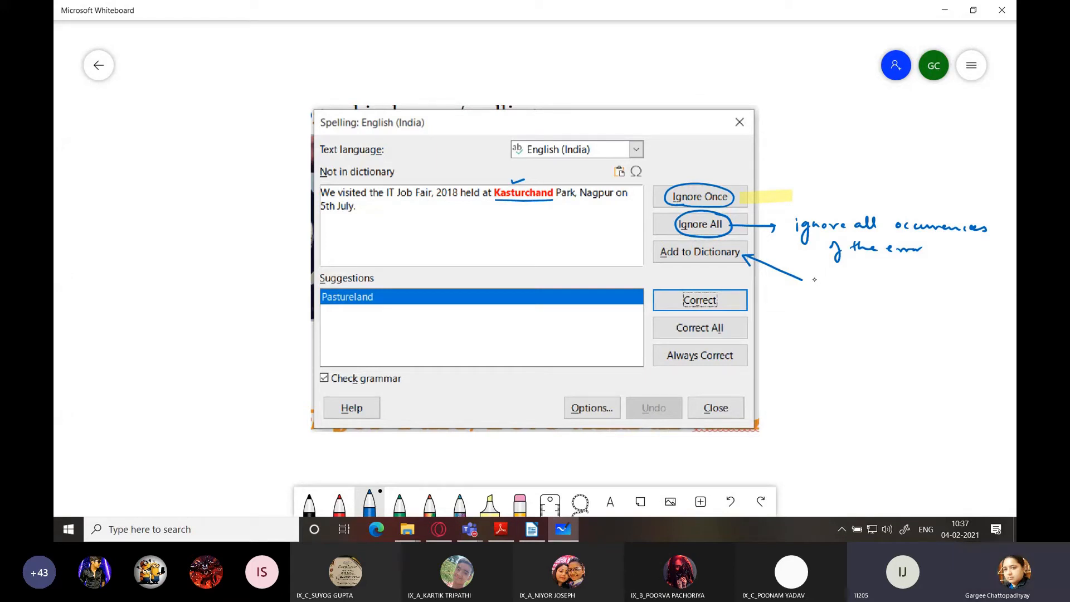
drag(811, 274, 834, 286)
drag(839, 275, 841, 287)
drag(844, 275, 845, 287)
drag(841, 279, 872, 284)
mouse_move(886, 277)
mouse_down()
mouse_move(940, 281)
mouse_move(951, 299)
mouse_move(944, 289)
mouse_up()
click(960, 283)
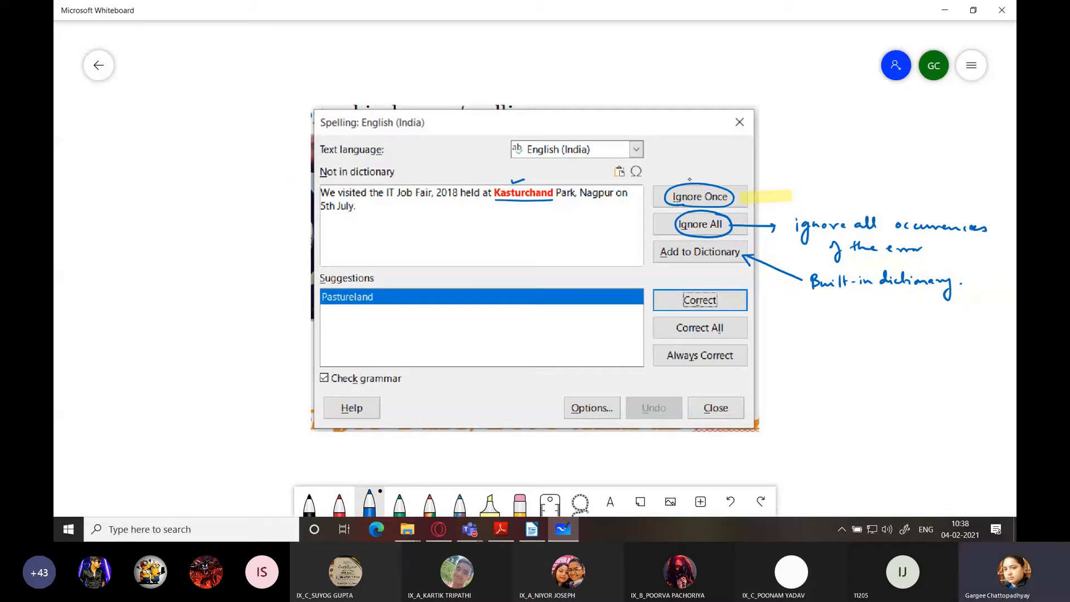
mouse_move(689, 179)
mouse_down()
mouse_move(668, 240)
mouse_move(744, 237)
mouse_move(685, 176)
mouse_move(940, 128)
mouse_up()
drag(747, 206, 742, 218)
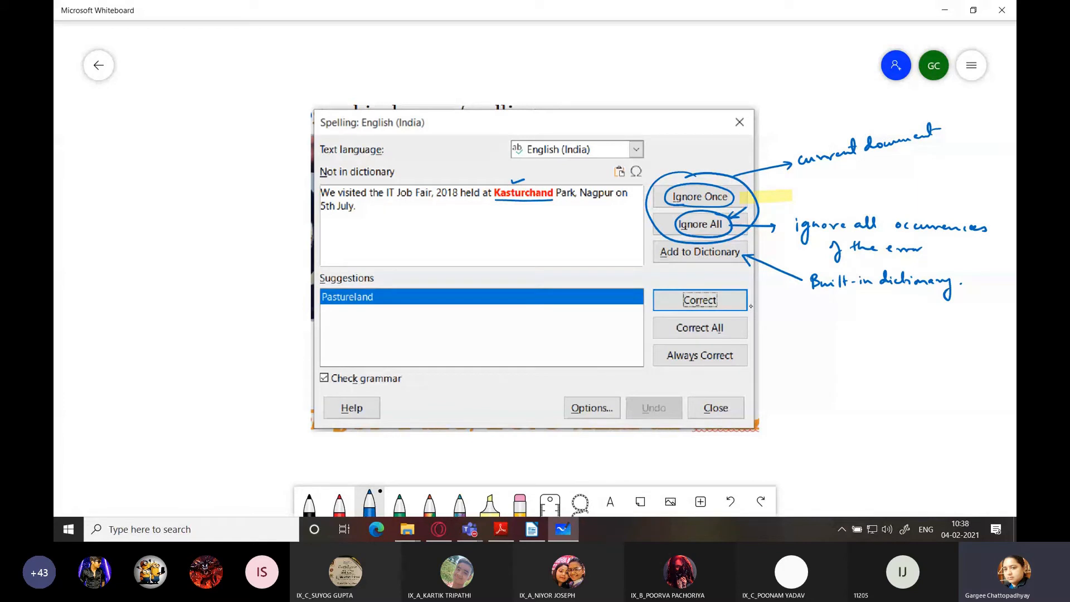
Draw arrows labelling Correct as "change" and Correct All as "change all".
mouse_move(738, 303)
mouse_down()
mouse_move(779, 322)
mouse_move(746, 313)
mouse_up()
drag(791, 318, 847, 316)
mouse_move(736, 333)
mouse_down()
mouse_move(779, 346)
mouse_move(832, 341)
mouse_up()
drag(835, 343, 856, 332)
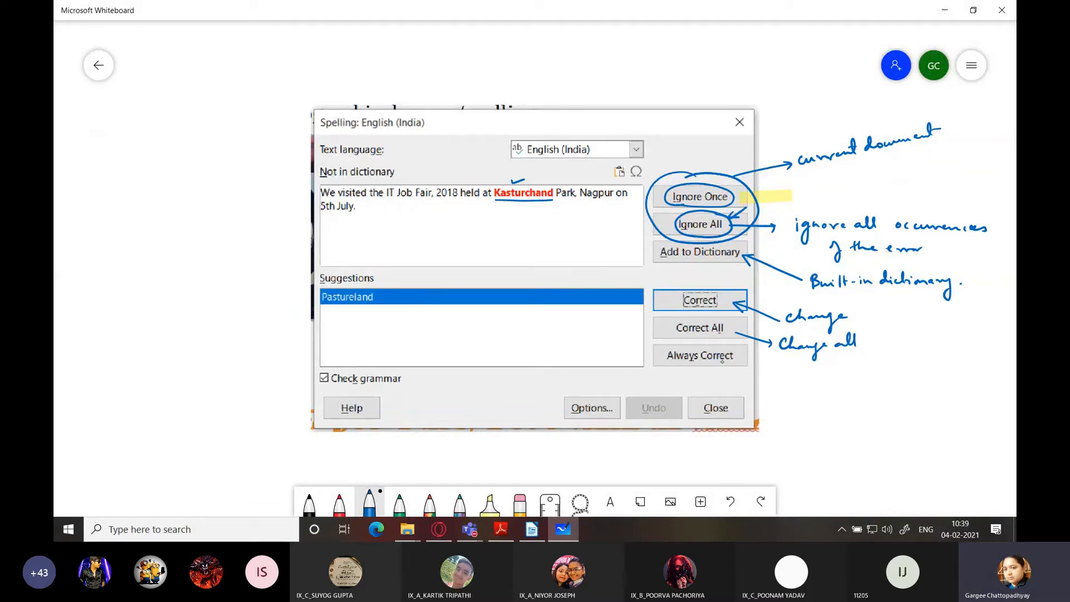
Circle Always Correct and label it "AutoCorrect option", mark the Pastureland suggestion, and label Options "AutoCorrect options.".
drag(781, 383, 743, 369)
drag(398, 273, 376, 289)
mouse_move(733, 350)
mouse_down()
mouse_move(664, 351)
mouse_move(695, 378)
mouse_move(749, 347)
mouse_up()
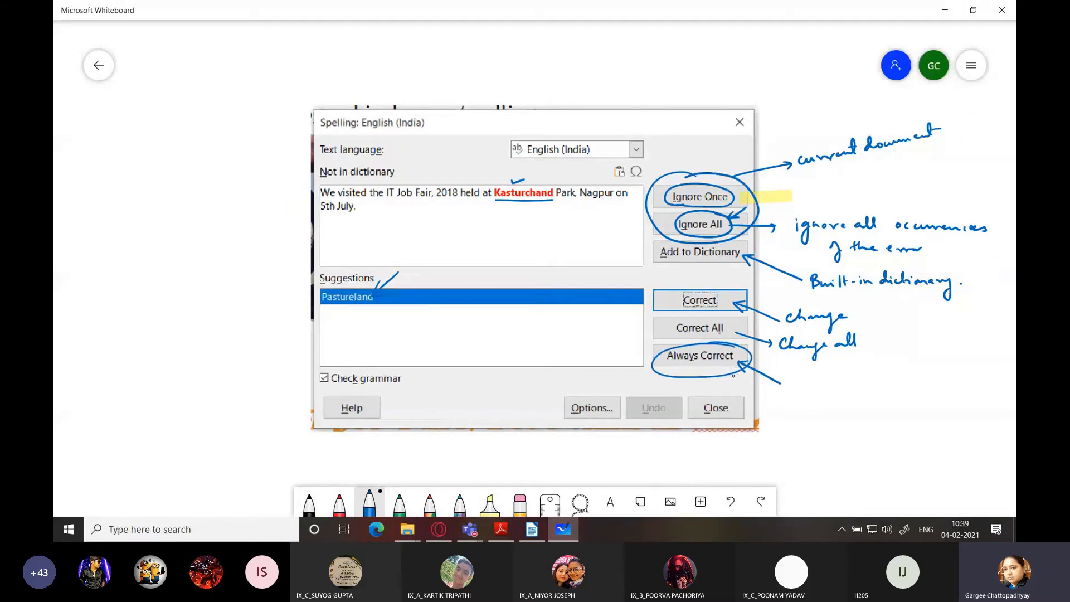
mouse_move(789, 391)
mouse_down()
mouse_move(879, 382)
mouse_move(894, 385)
mouse_move(898, 405)
mouse_move(947, 376)
mouse_up()
mouse_move(595, 411)
mouse_down()
mouse_move(624, 458)
mouse_move(671, 462)
mouse_up()
drag(673, 456, 740, 445)
mouse_move(759, 451)
mouse_down()
mouse_move(771, 473)
mouse_move(792, 441)
mouse_move(815, 445)
mouse_up()
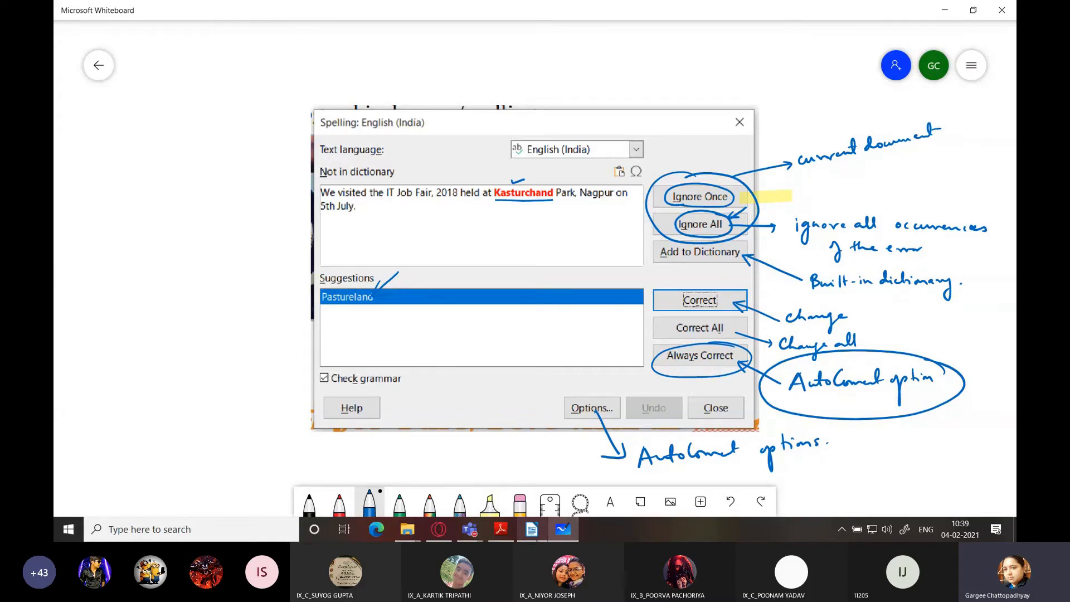
Switch to LibreOffice Writer's spelling check and keep Kasturchand, Nagpur and ITeS as written, ignoring Kasturchand once and adding Nagpur to the dictionary.
key(alt+Tab)
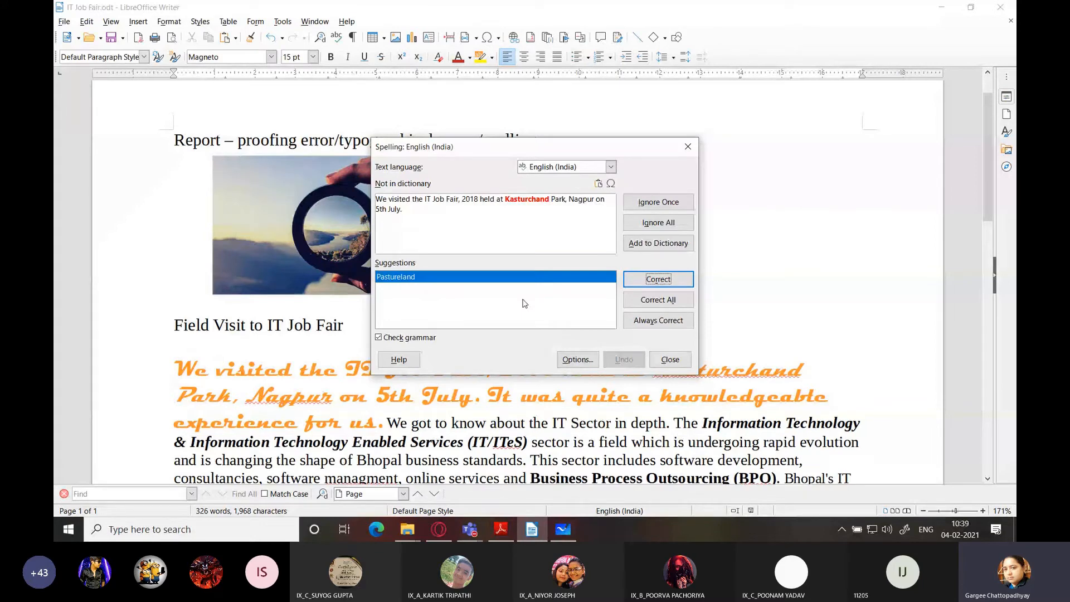
click(658, 201)
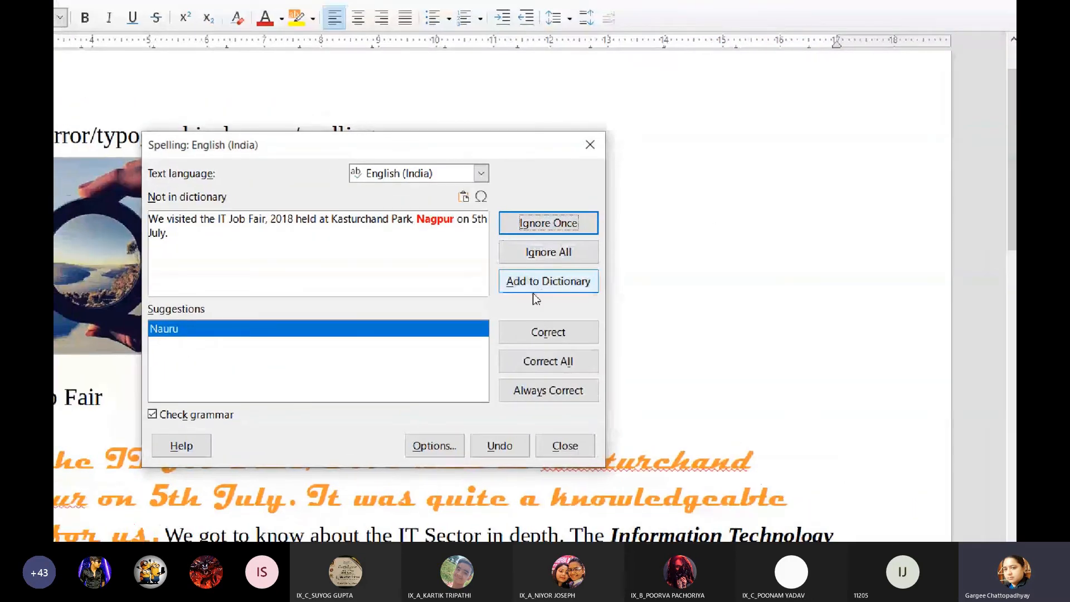
click(533, 291)
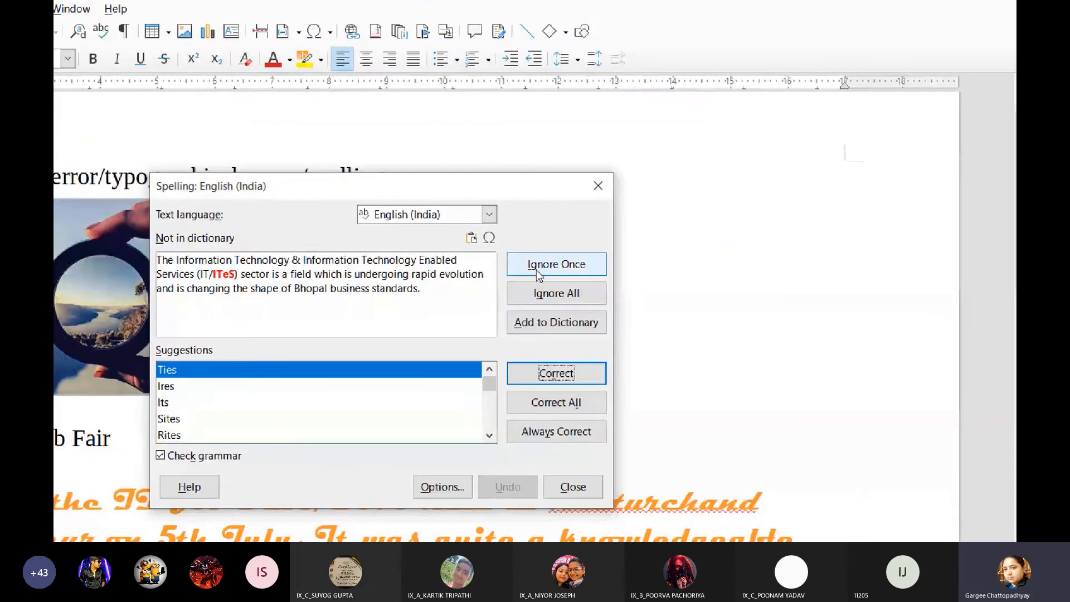
click(644, 238)
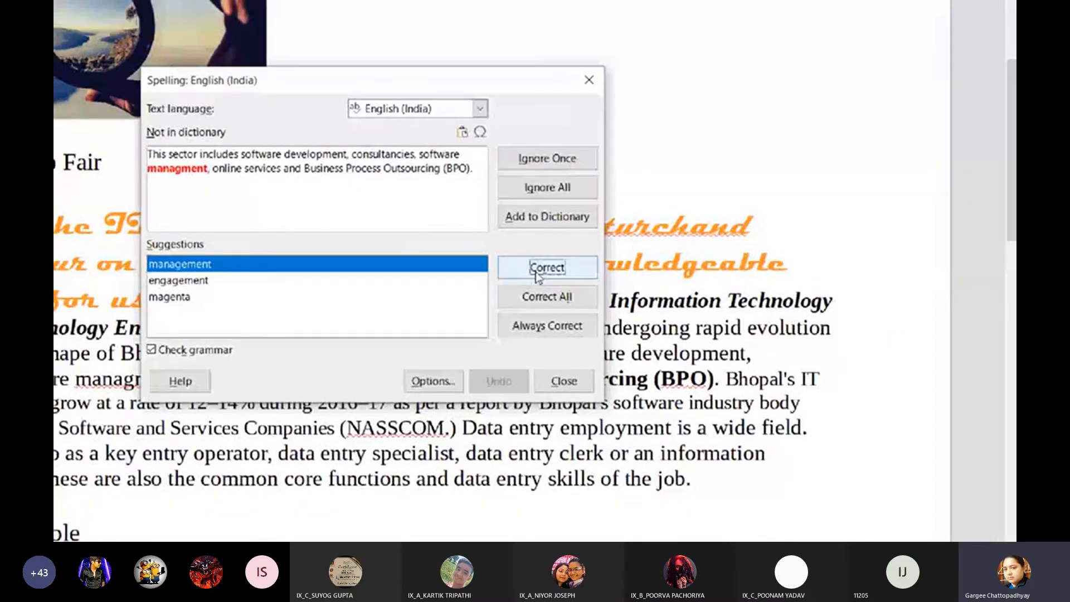
Correct managment to management and ignore BPO and NASSCOM once each.
click(655, 265)
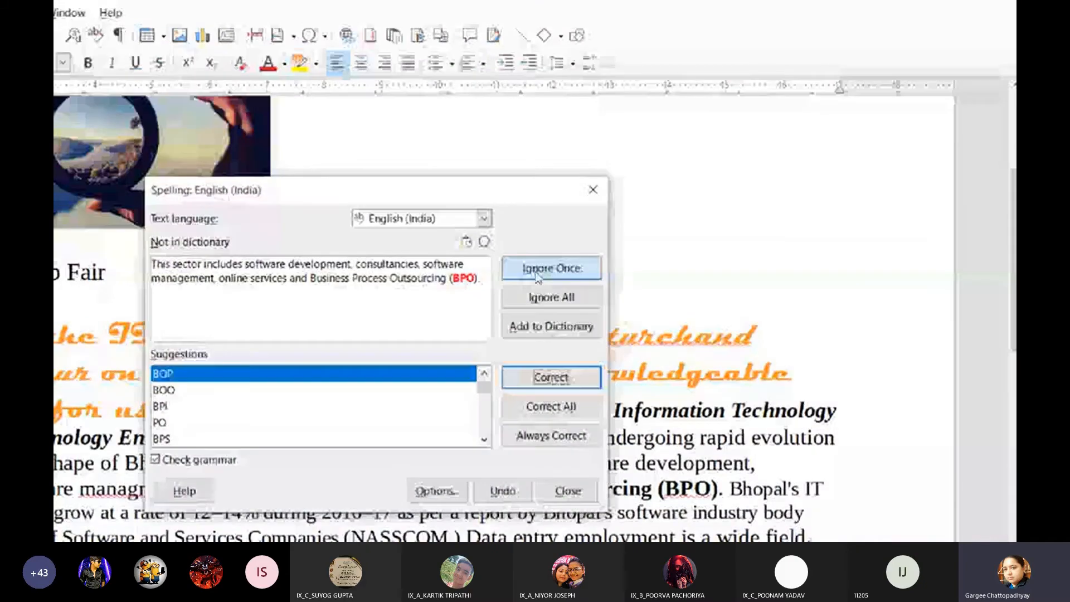
click(537, 273)
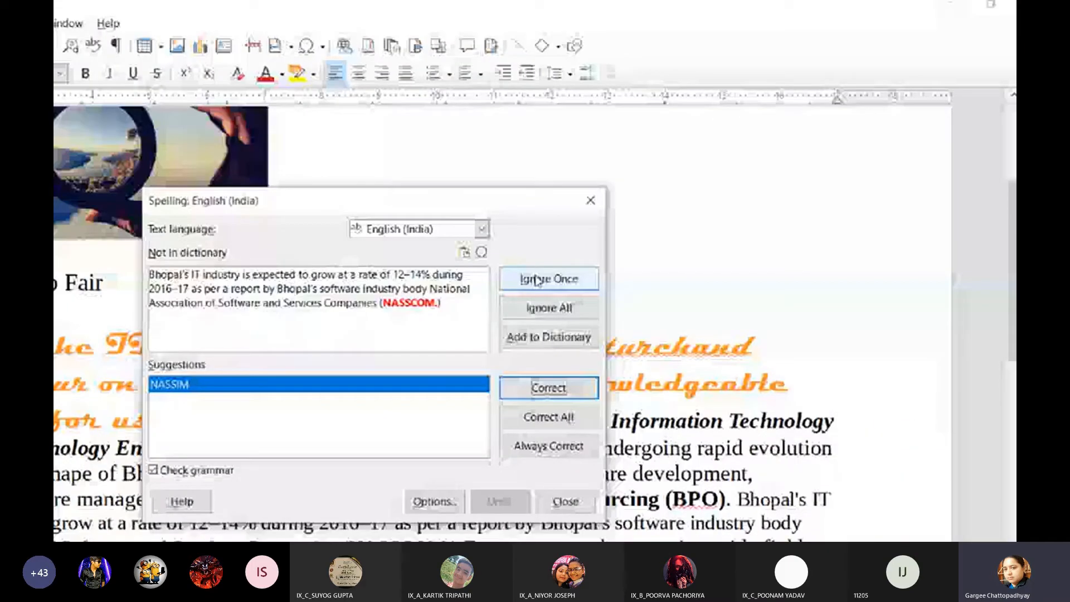
click(536, 279)
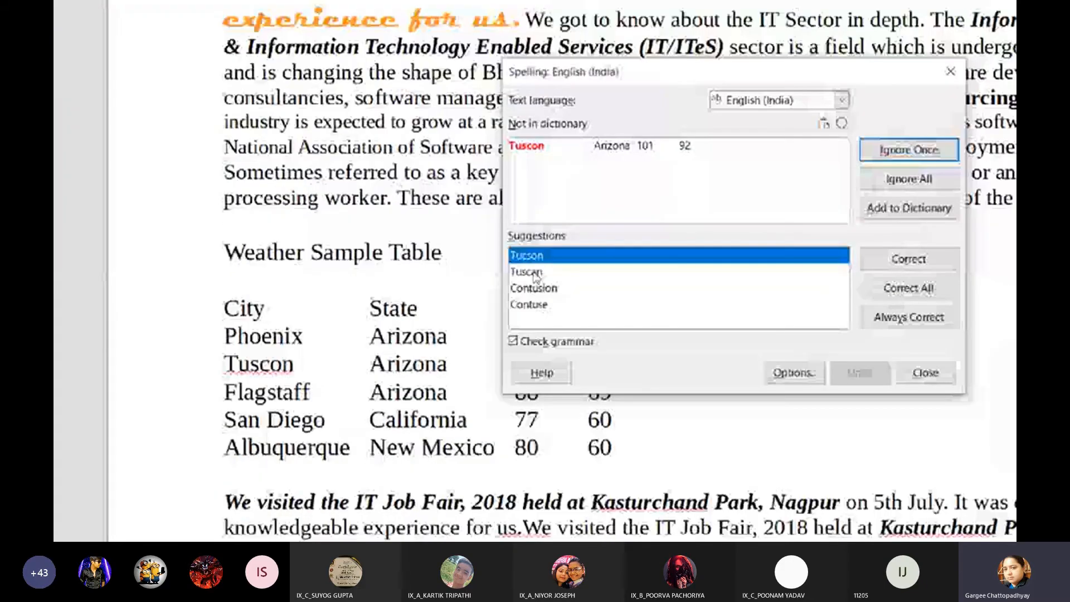
Correct all occurrences of Tuscon with the suggestion Tuscan.
click(533, 393)
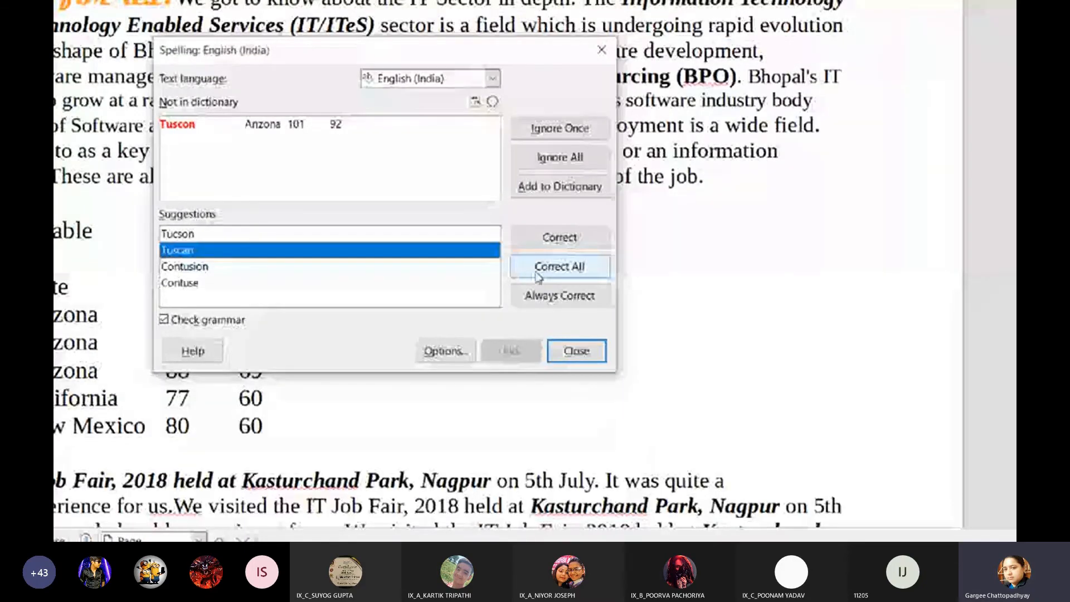
click(537, 268)
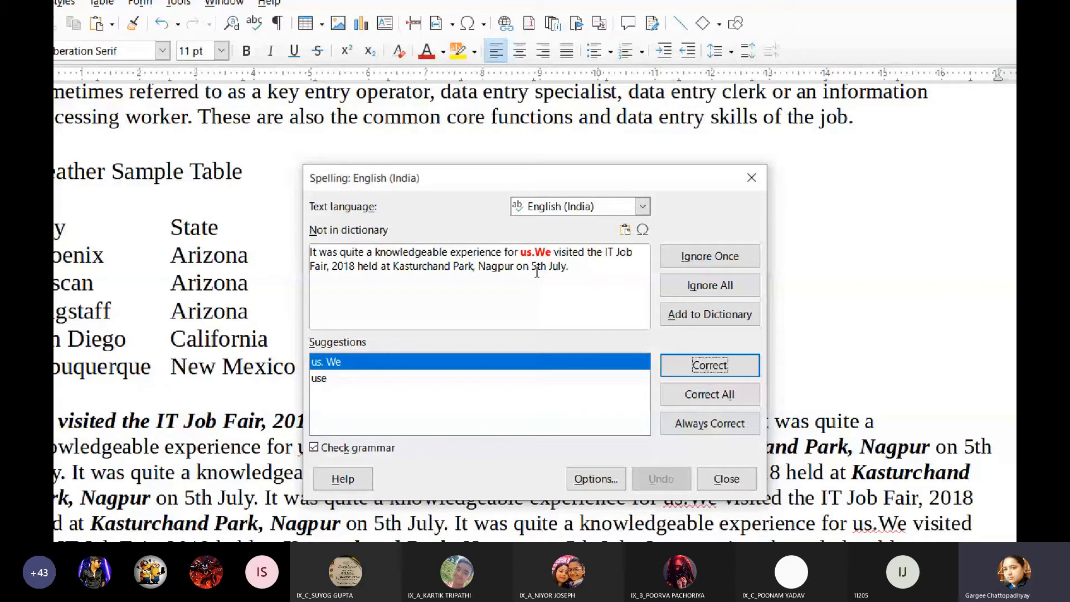
Check the Teams meeting window for participants' raised hands and return to the spelling check in LibreOffice Writer.
key(alt+Tab)
key(alt+Tab)
key(alt+Tab)
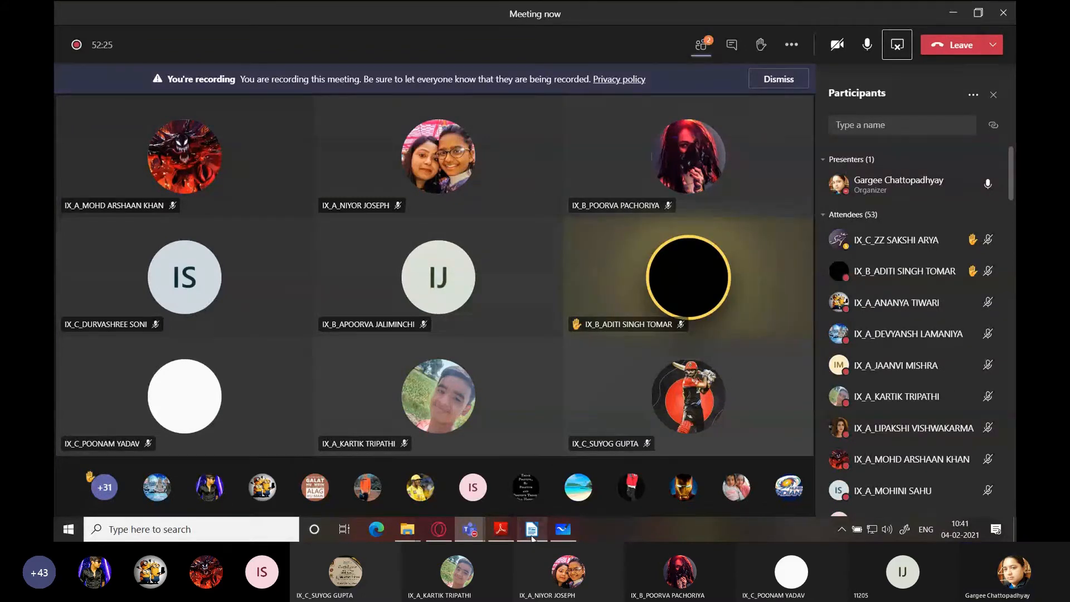
click(532, 535)
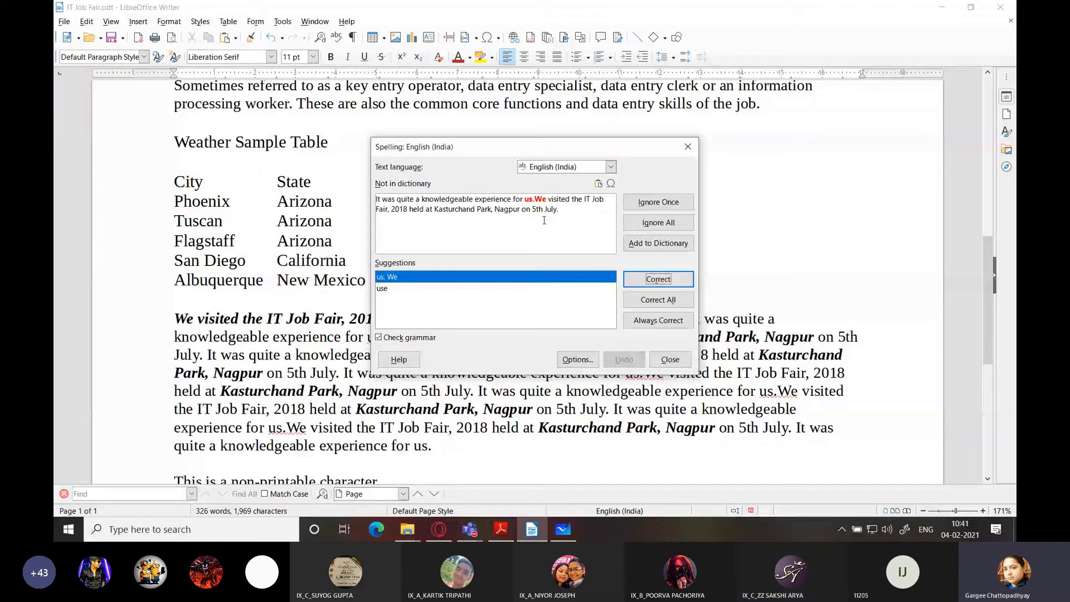
Switch to Microsoft Whiteboard, write "us. We" above the dialog image, underline it and label it "correct way of typing".
key(alt+Tab)
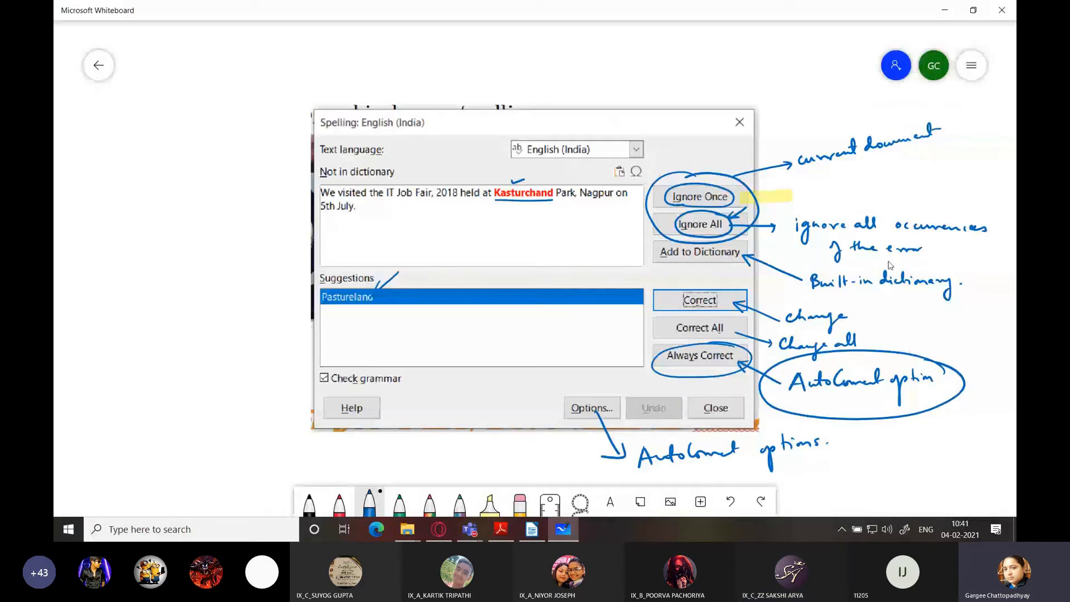
drag(459, 40, 474, 50)
click(487, 50)
mouse_move(507, 36)
mouse_down()
mouse_move(508, 48)
mouse_move(524, 39)
mouse_up()
drag(526, 48, 534, 50)
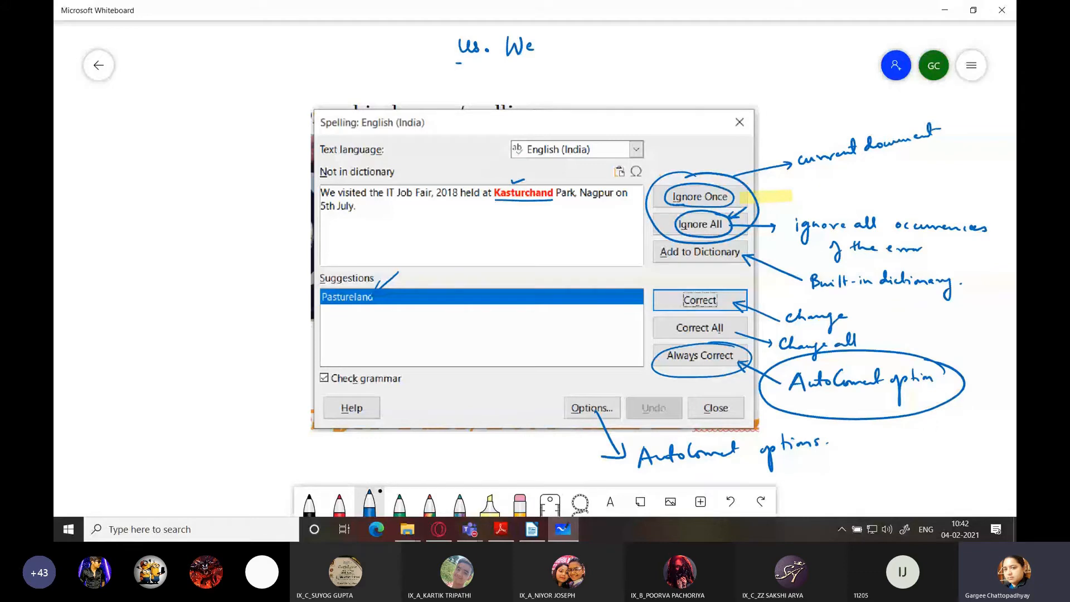
drag(460, 63, 533, 64)
drag(496, 65, 533, 82)
mouse_move(556, 78)
mouse_down()
mouse_move(631, 79)
mouse_move(644, 97)
mouse_up()
mouse_move(670, 72)
mouse_down()
mouse_move(664, 97)
mouse_move(685, 78)
mouse_up()
mouse_move(687, 73)
mouse_down()
mouse_move(691, 93)
mouse_move(699, 84)
mouse_move(722, 95)
mouse_move(735, 78)
mouse_up()
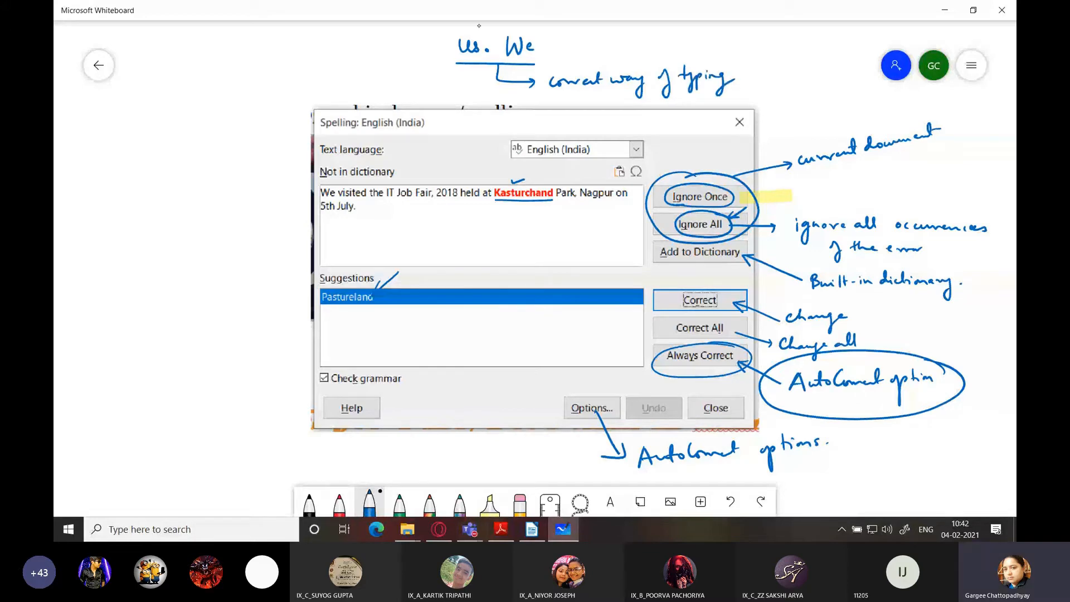
Write "us.We" in a box beside the correct form and label it "one word" with an arrow.
mouse_move(223, 46)
mouse_down()
mouse_move(279, 52)
mouse_move(246, 60)
mouse_move(245, 38)
mouse_up()
click(249, 51)
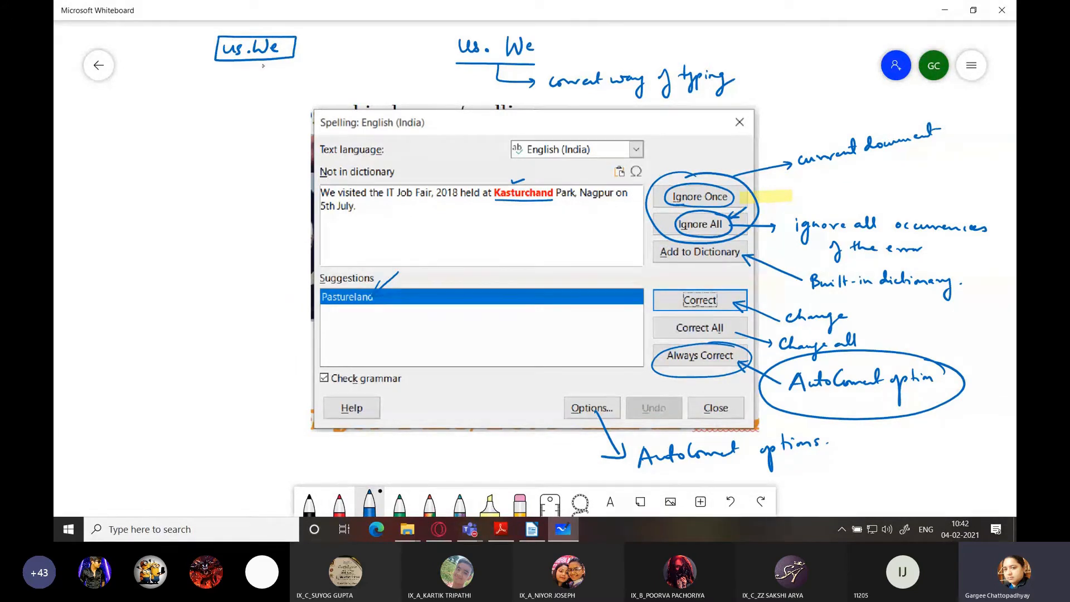
drag(240, 65, 240, 95)
mouse_move(233, 84)
mouse_down()
mouse_move(248, 84)
mouse_move(234, 109)
mouse_up()
drag(244, 107, 280, 84)
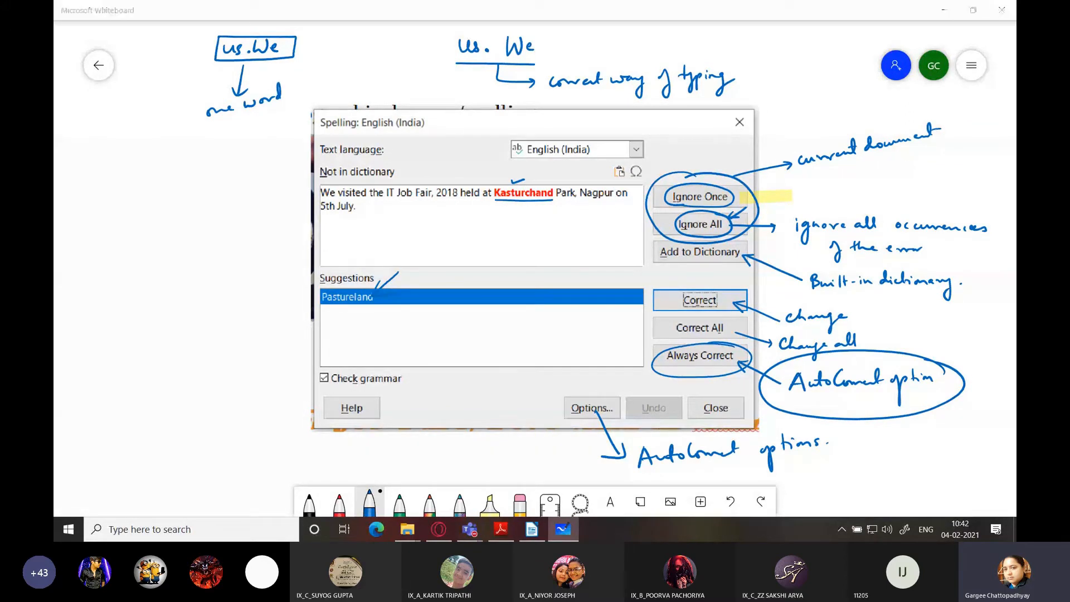
Return to LibreOffice Writer, correct all occurrences of us.We to "us. We" and close the finished spelling check.
key(alt+Tab)
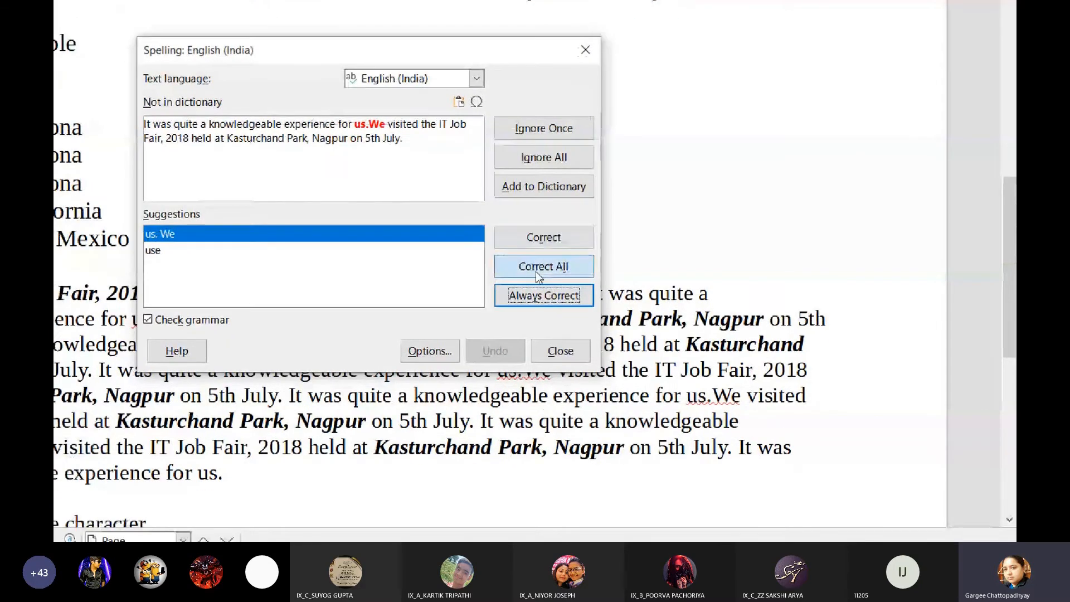
click(538, 274)
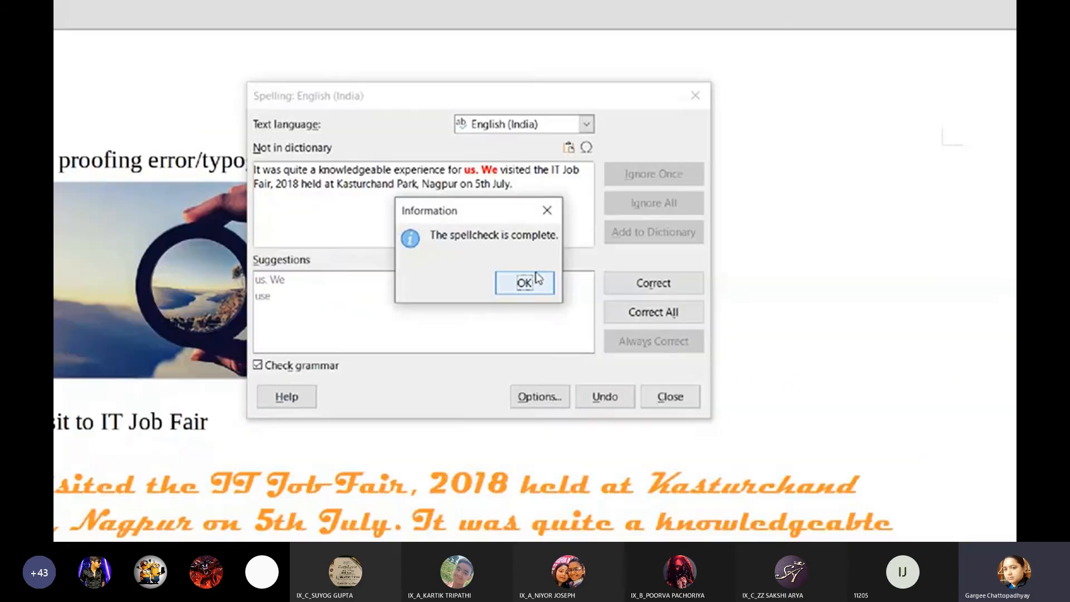
click(706, 195)
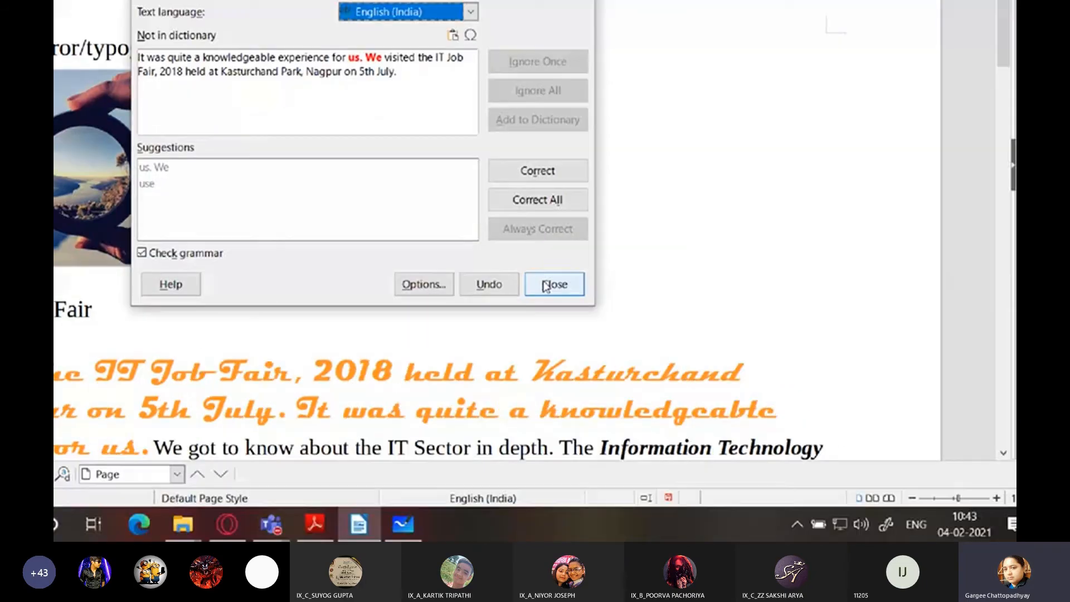
click(679, 385)
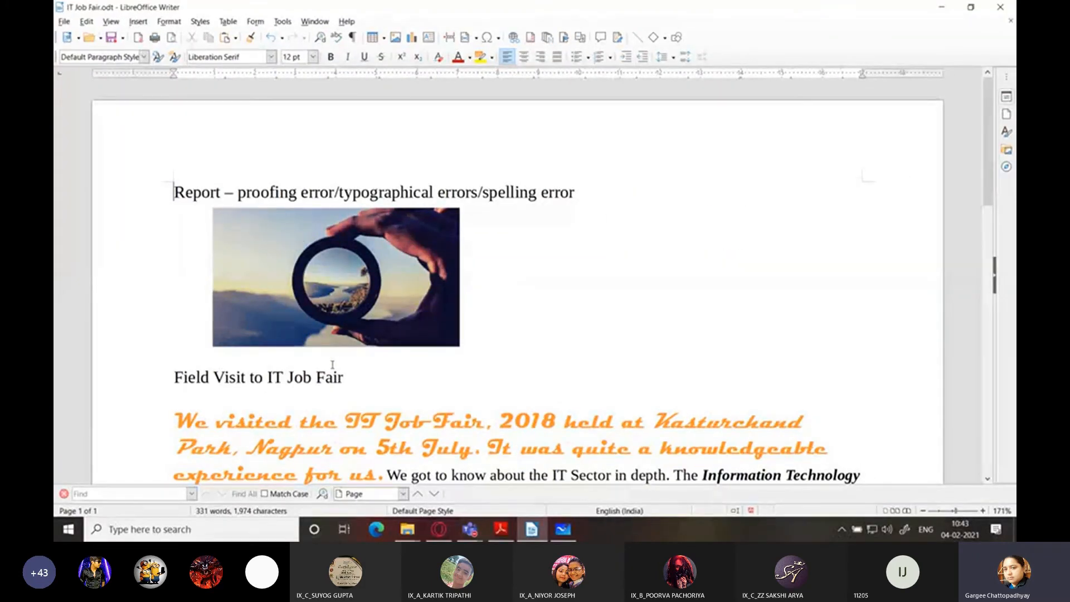
Delete the word "to" from "We got to know about the IT Sector in depth" in the report's main paragraph.
scroll(332, 365, down, 5)
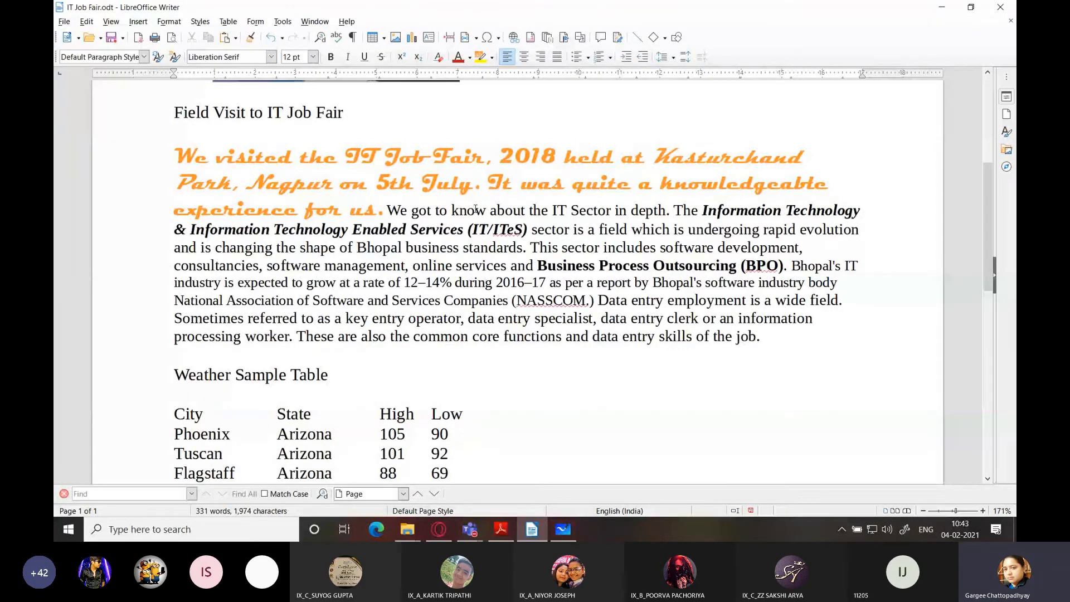
key(BackSpace)
key(BackSpace)
key(BackSpace)
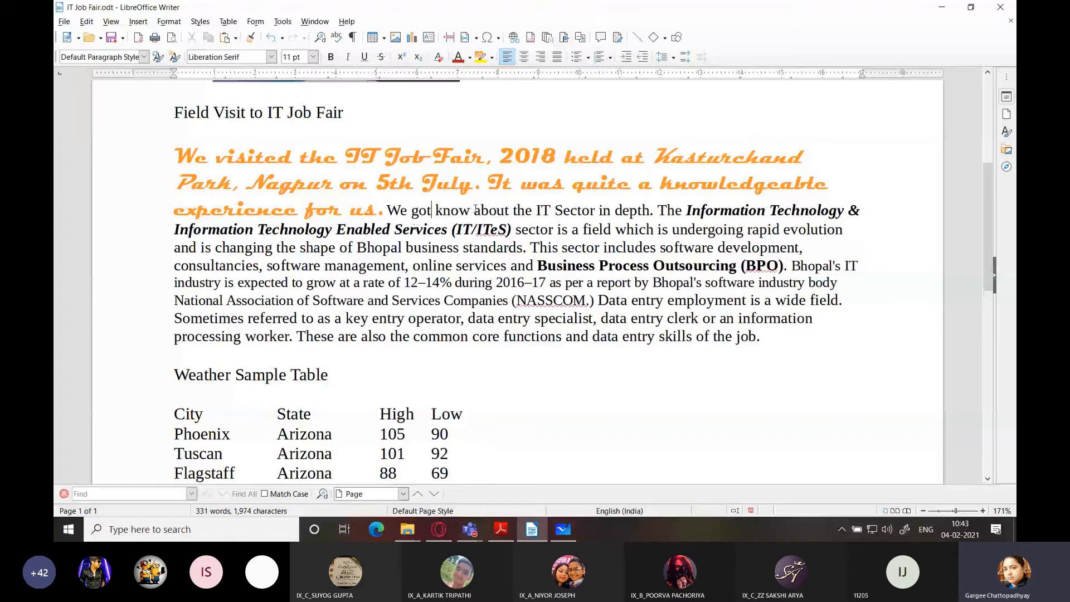
Run the spelling check, ignoring all occurrences of ITeS and NASSCOM, and finish the check.
key(ctrl+Home)
click(282, 21)
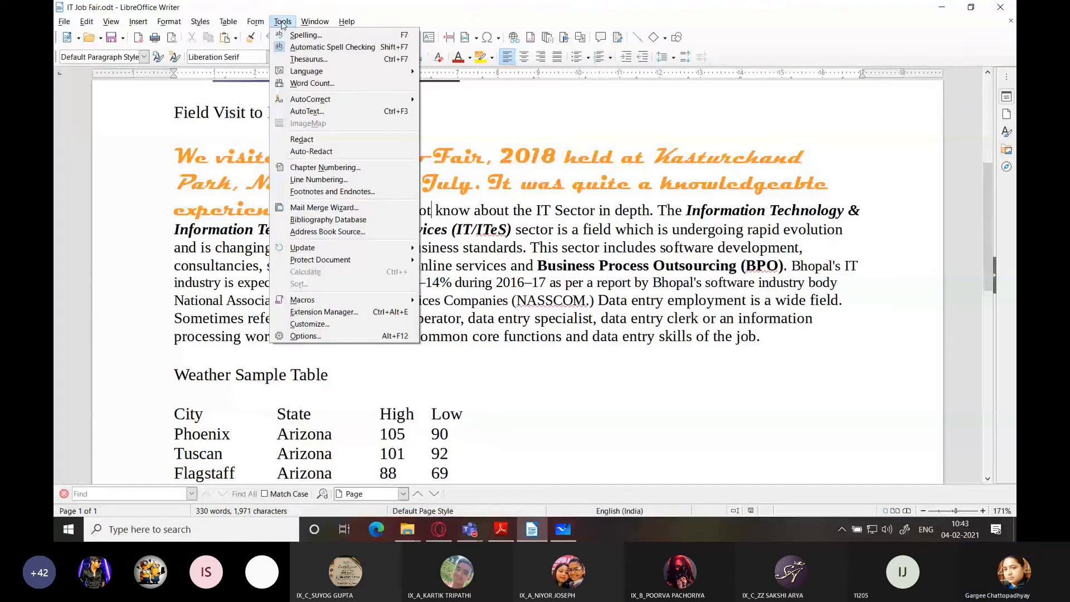
click(304, 34)
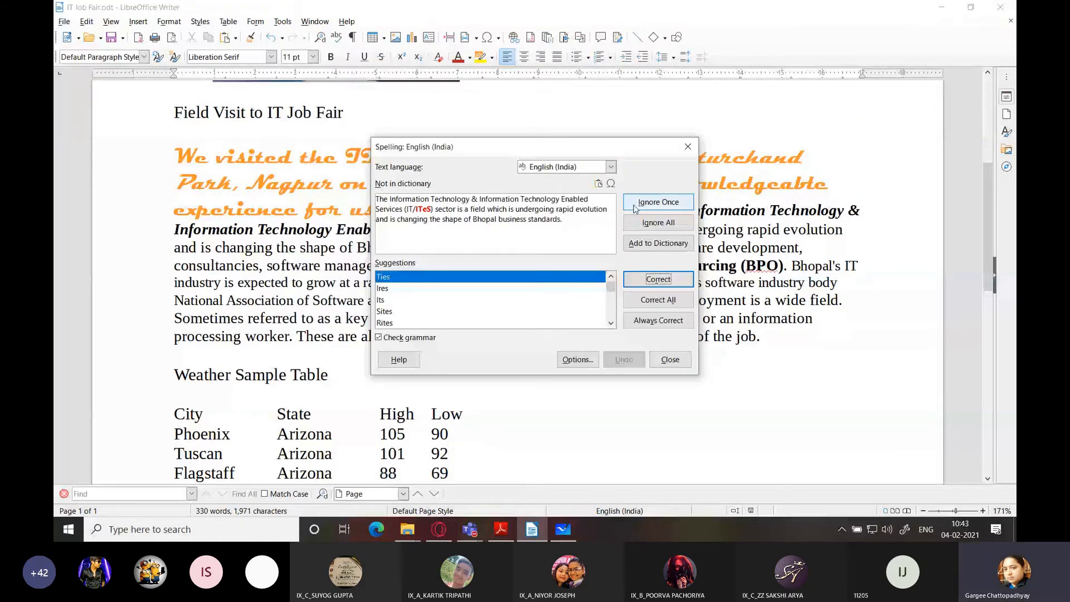
click(658, 224)
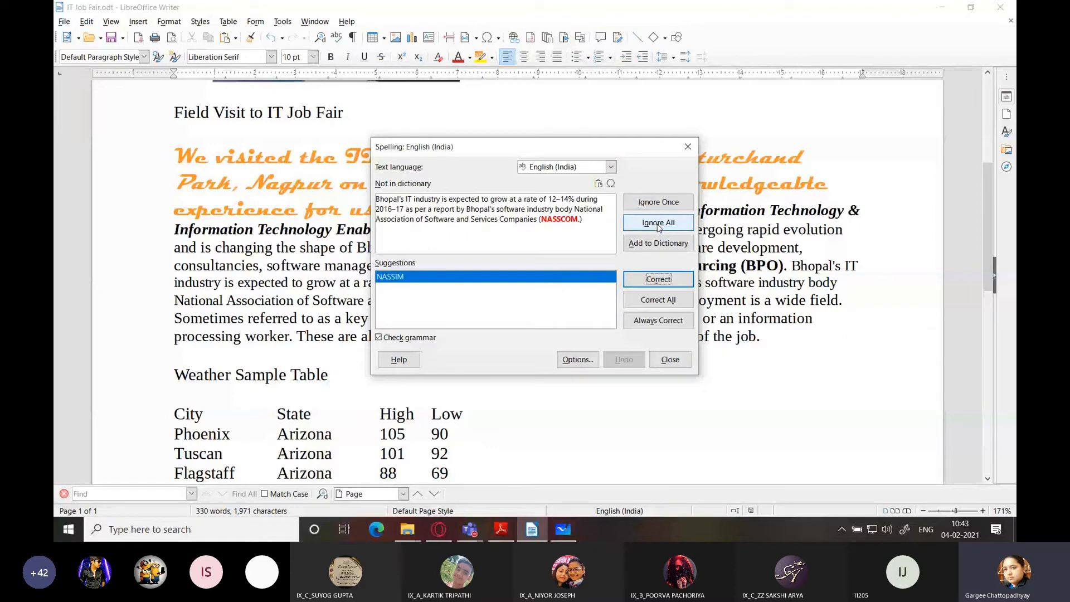
click(658, 224)
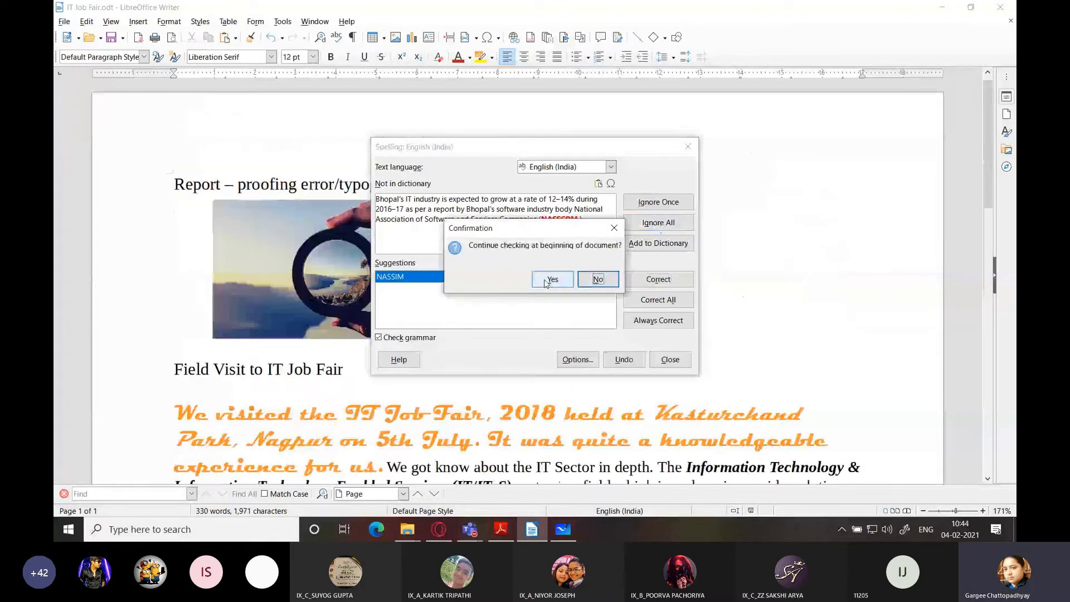
click(565, 279)
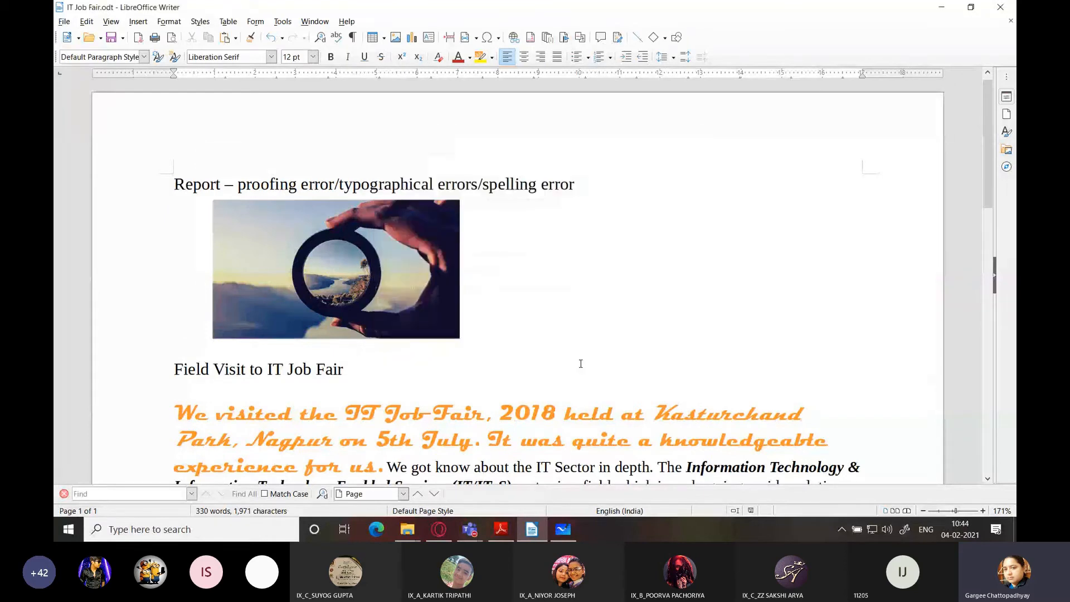
Switch to the Teams meeting window and stop sharing the screen.
scroll(581, 363, down, 4)
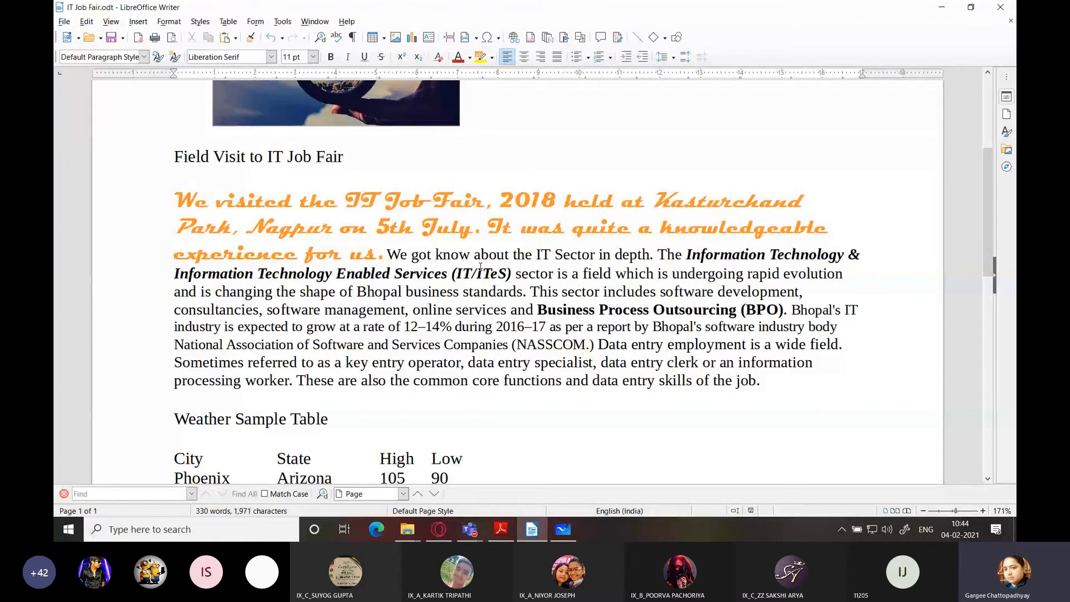
key(alt+Tab)
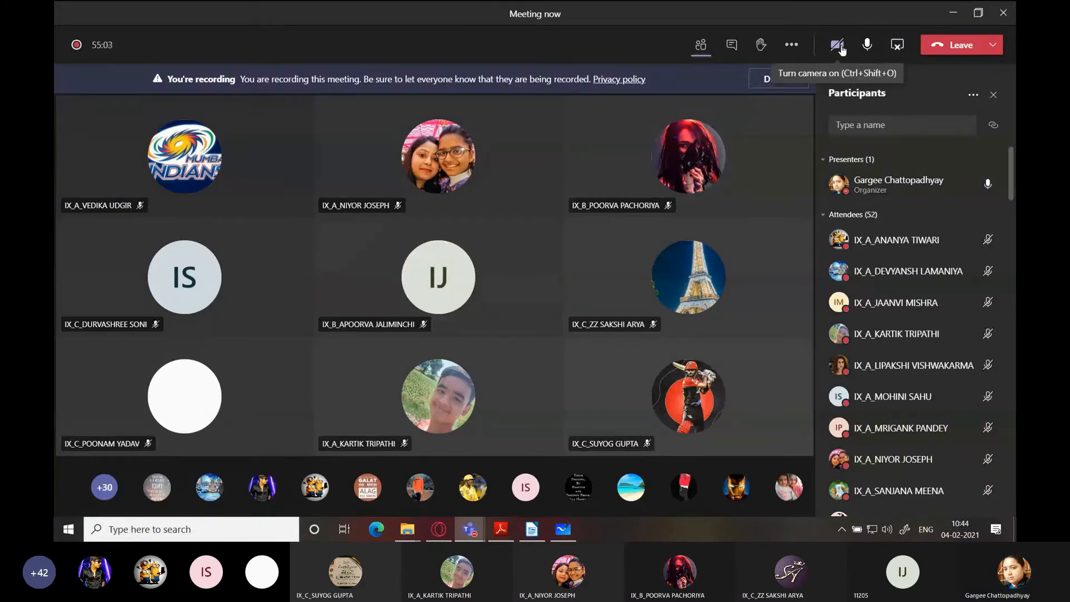
click(896, 47)
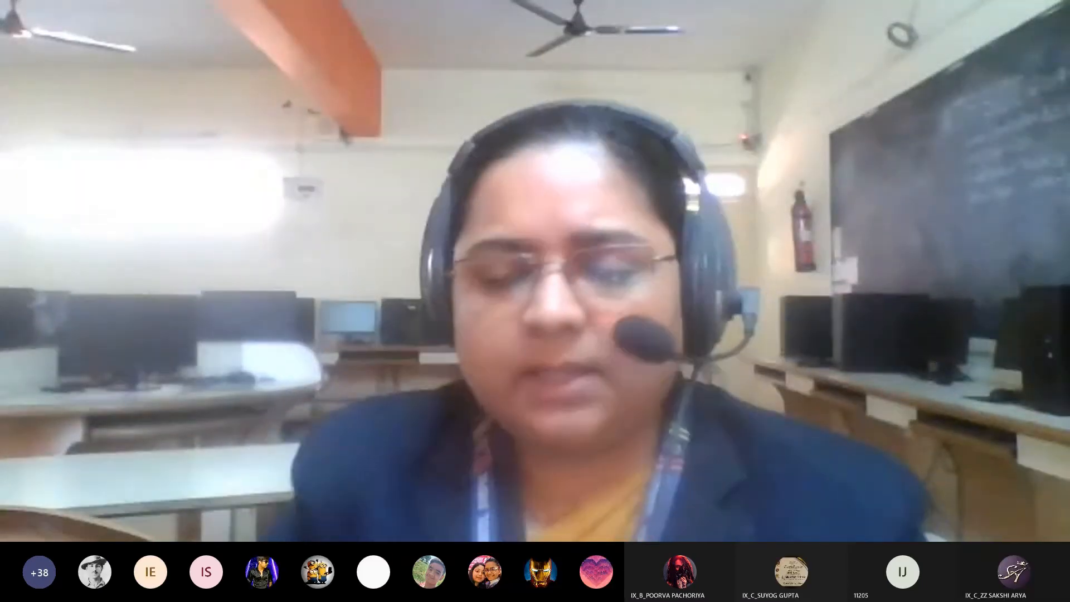
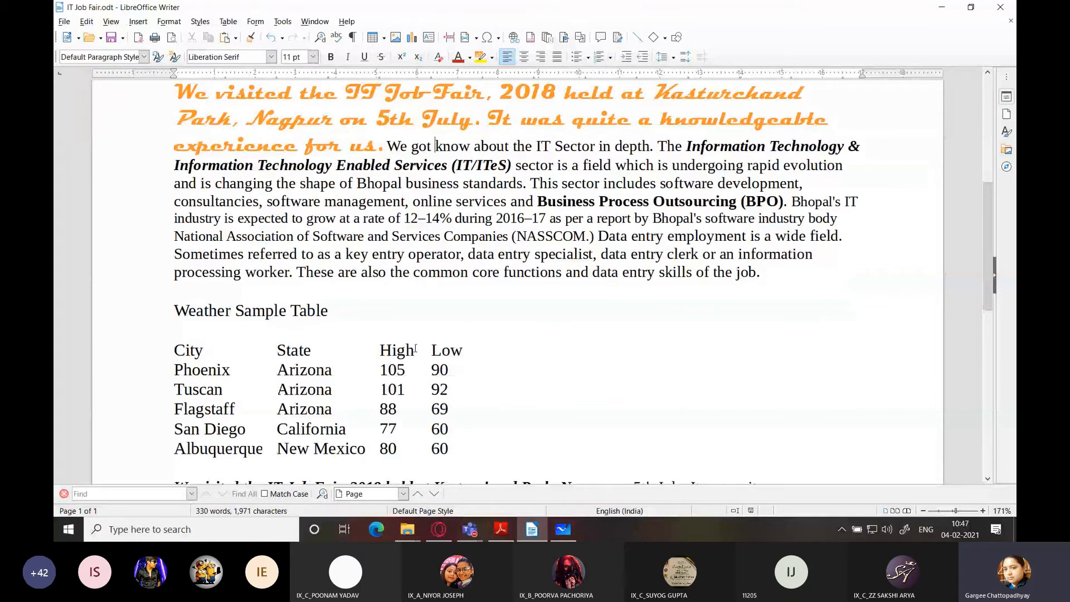
Insert the sentence "I goes to school." on its own line between the main paragraph and the Weather Sample Table heading.
click(413, 272)
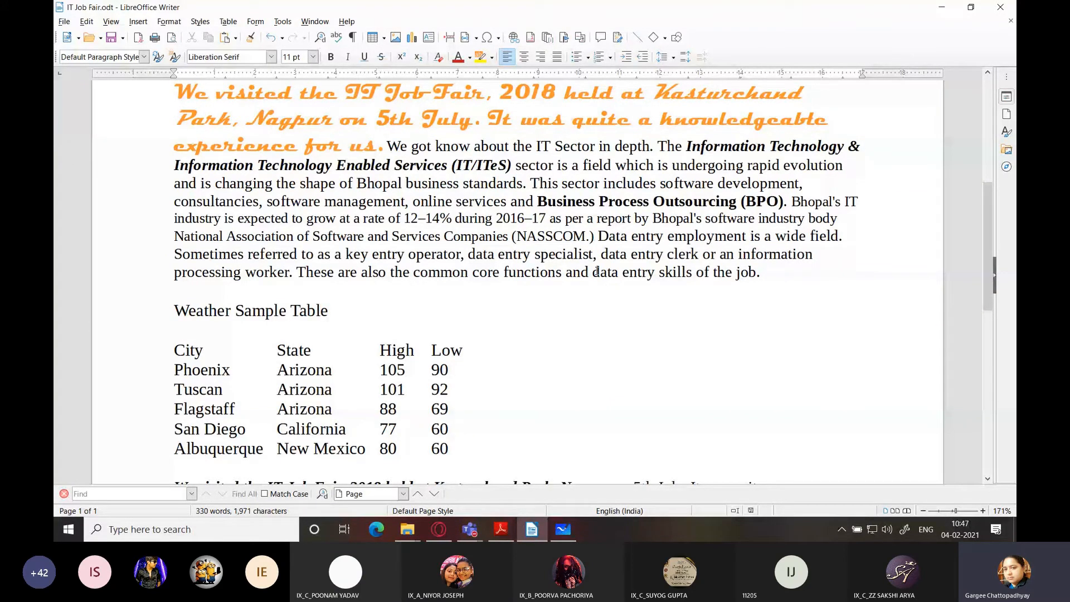
key(Left)
key(Left)
key(Left)
key(Left)
key(Left)
key(Left)
key(Left)
key(Left)
key(Left)
key(Left)
key(Left)
key(Left)
key(Left)
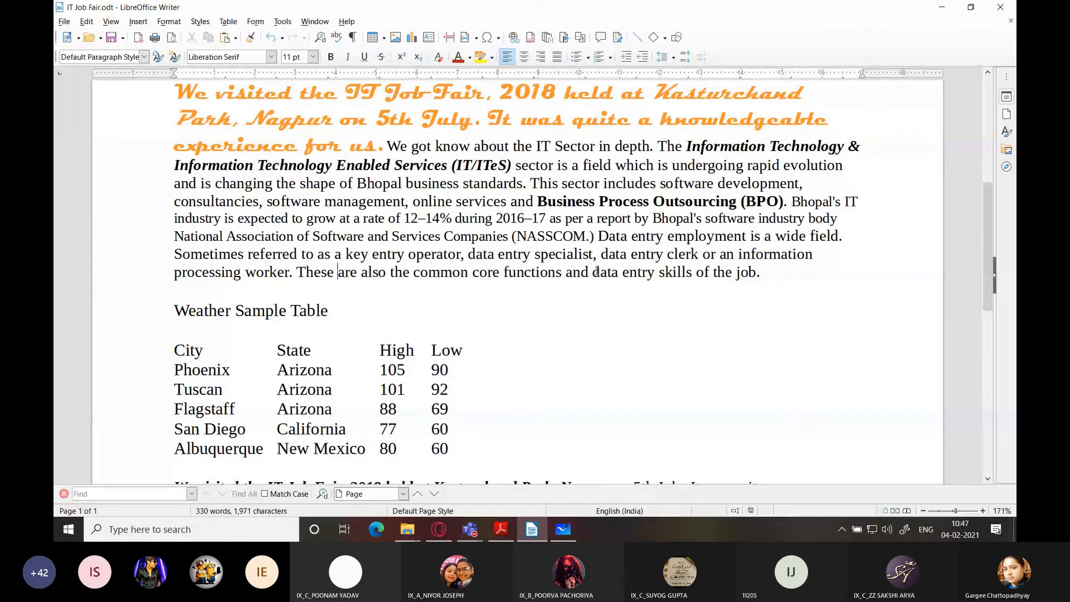
key(Down)
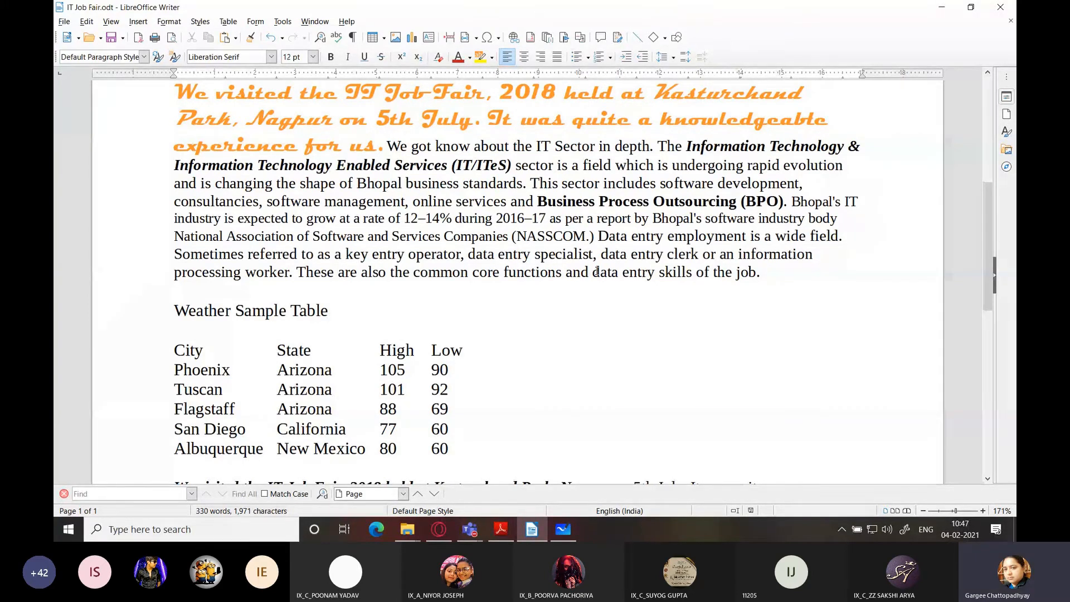
key(Return)
text(I)
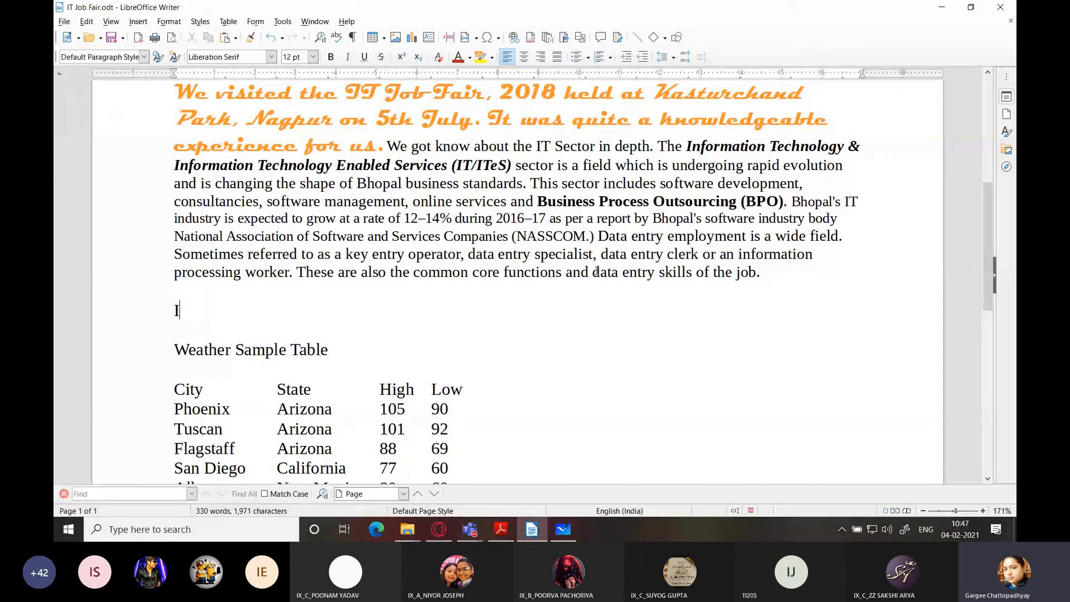
text( goes to scho)
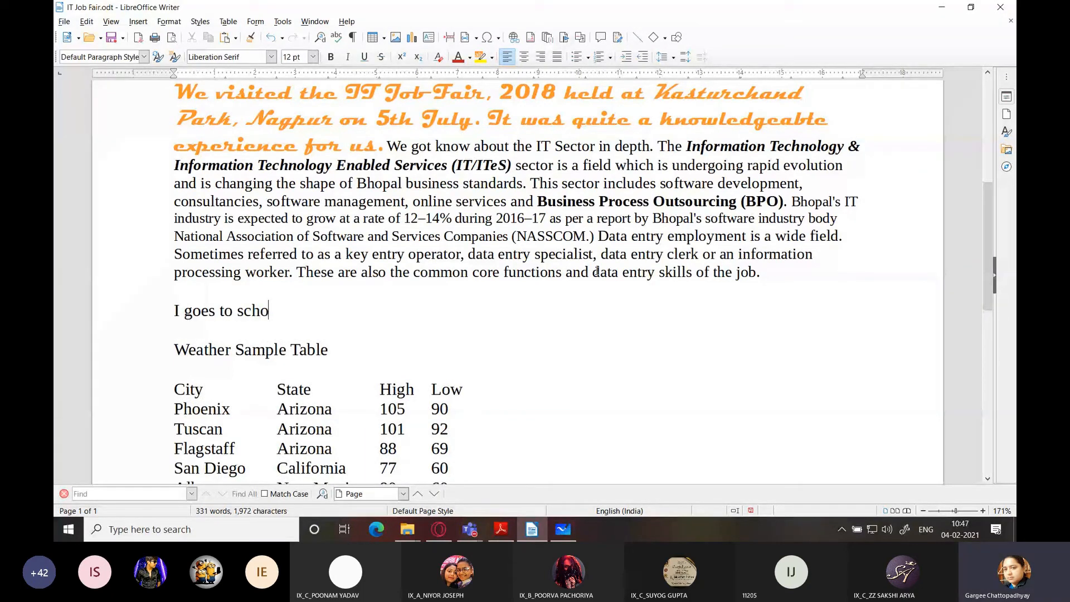
text(ol.)
Run the spelling check from the "Information Technology Enabled Services" line, continuing at the beginning of the document.
click(282, 21)
click(177, 165)
click(177, 164)
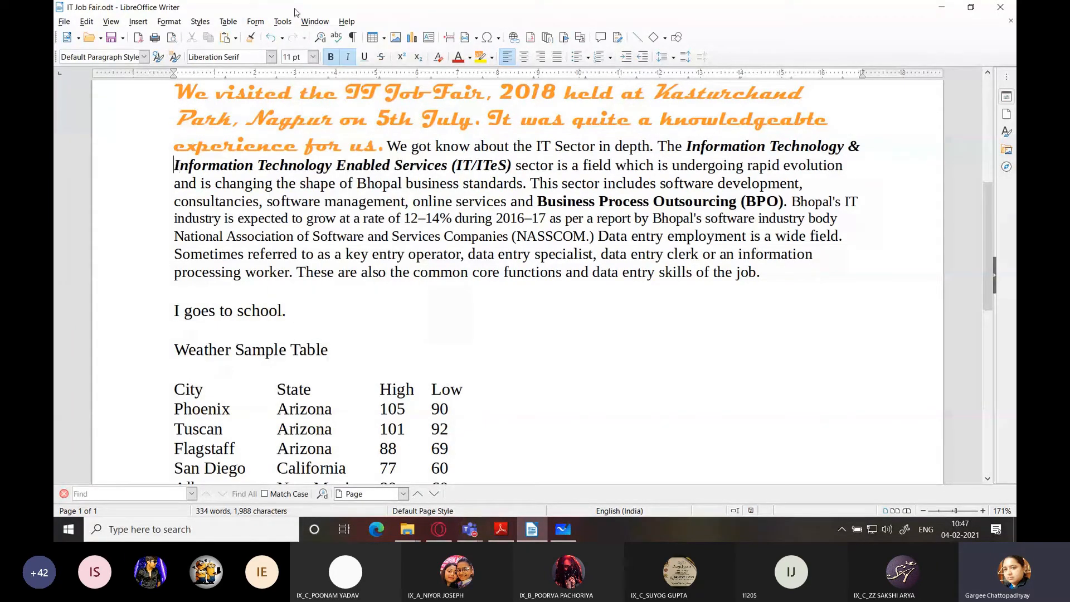
click(282, 23)
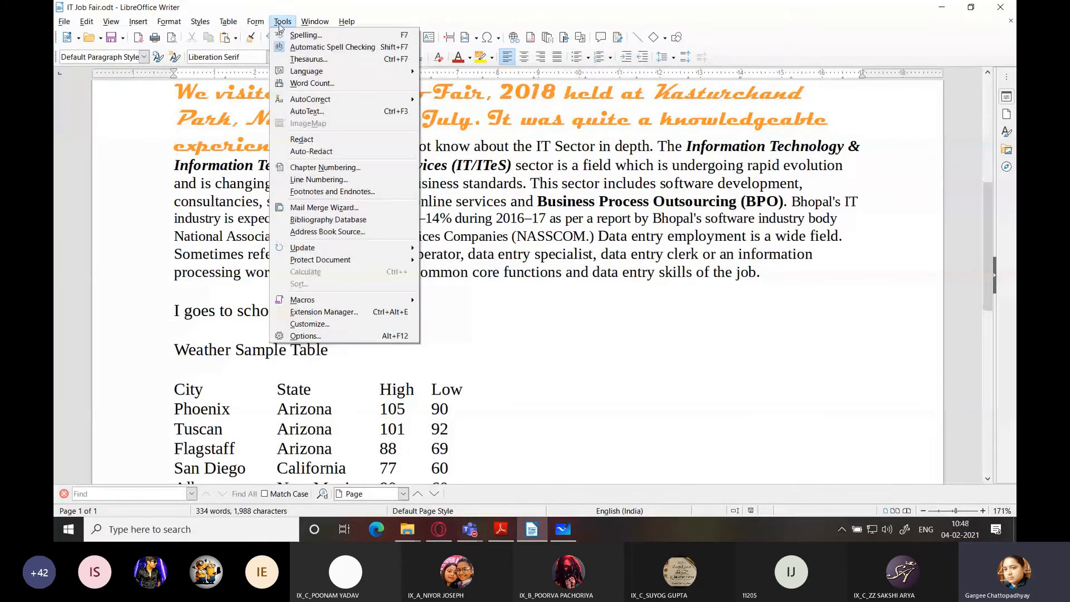
click(303, 35)
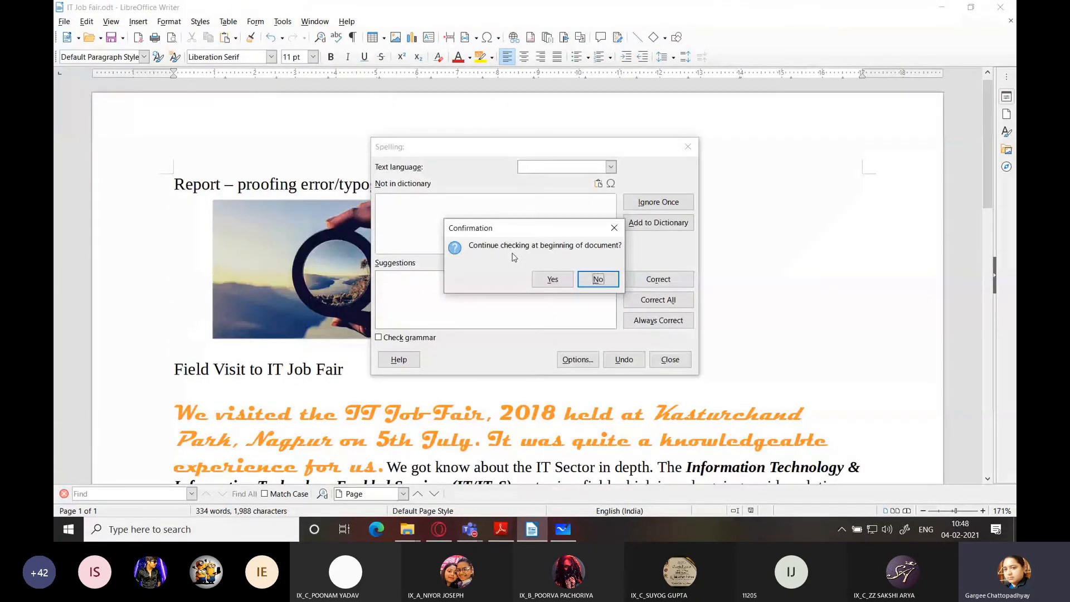
click(553, 280)
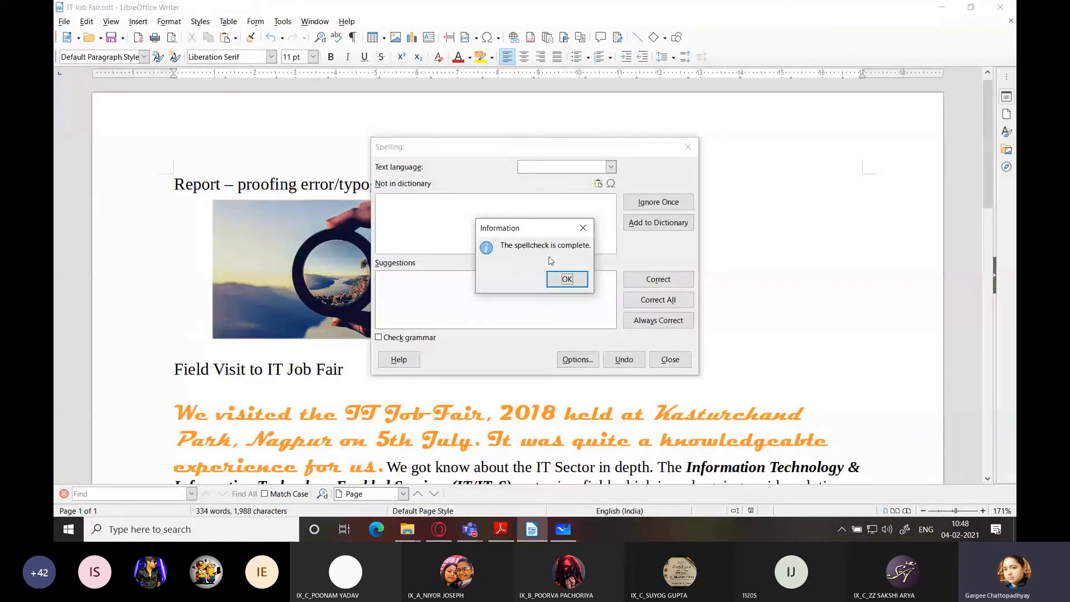
click(563, 279)
Toggle the Check grammar option, leaving it enabled, and rerun the spelling check on the whole report.
click(379, 338)
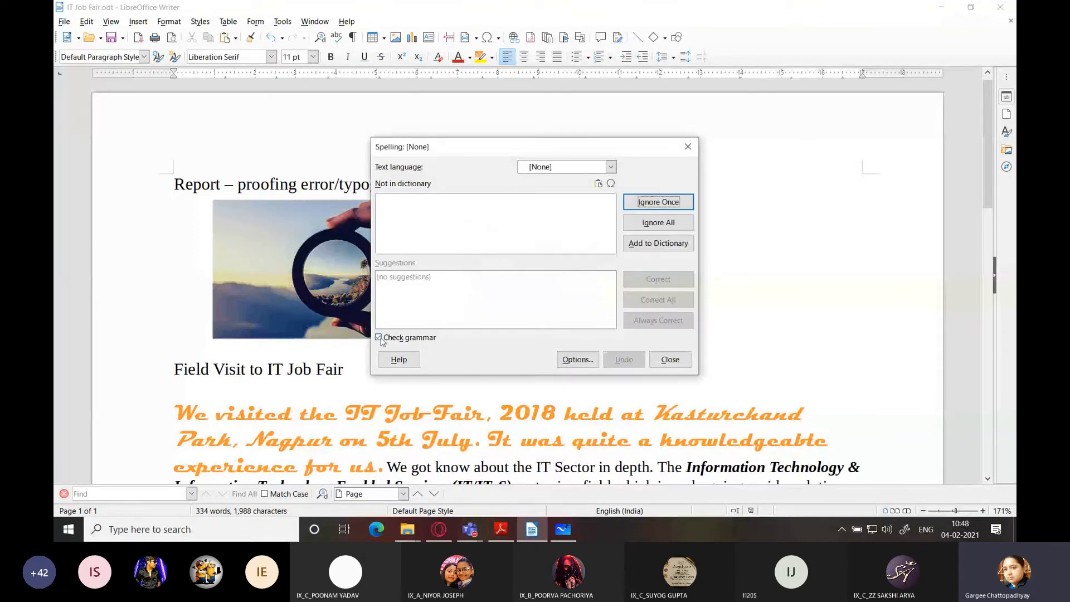
click(378, 339)
click(379, 338)
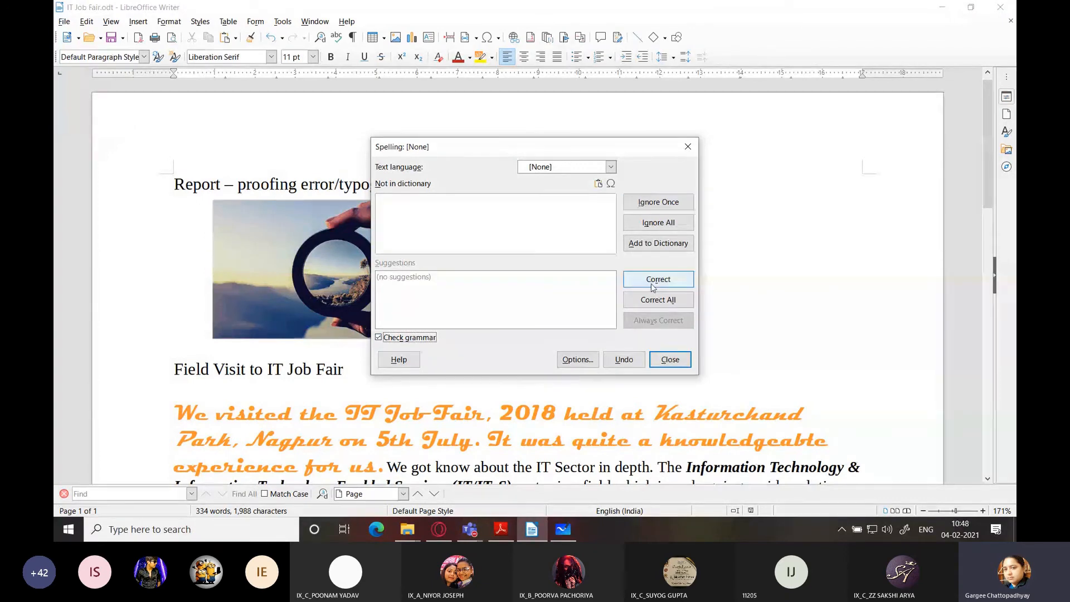
click(648, 202)
click(282, 21)
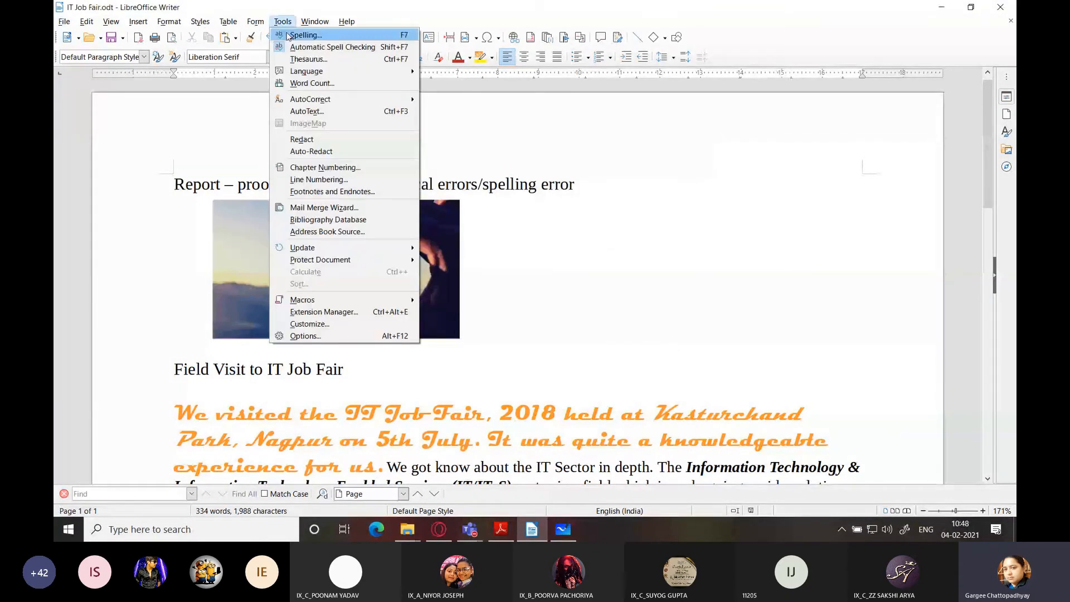
click(289, 34)
click(560, 283)
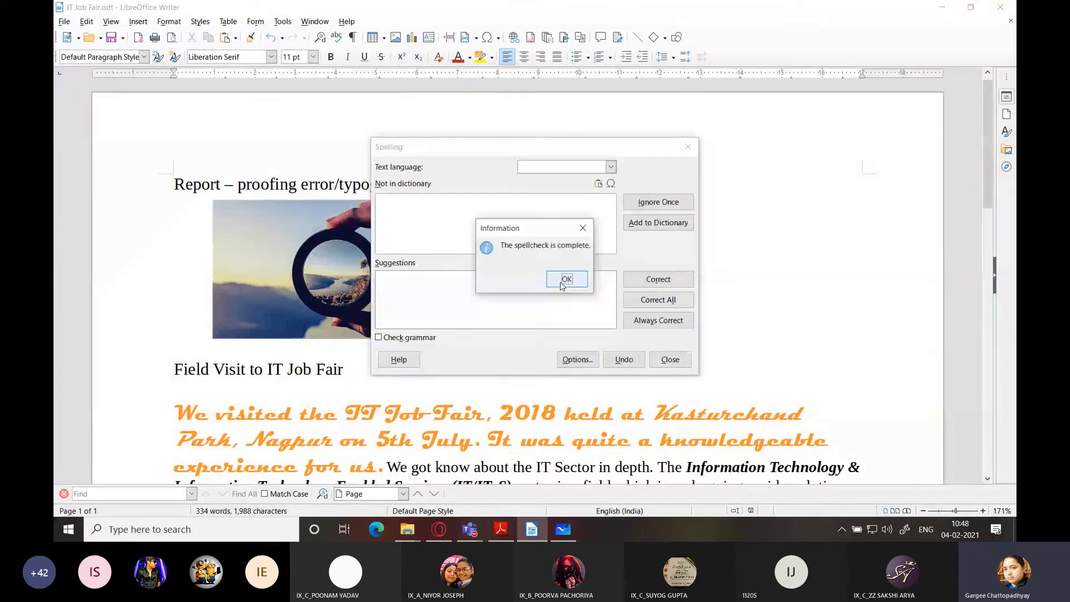
click(565, 280)
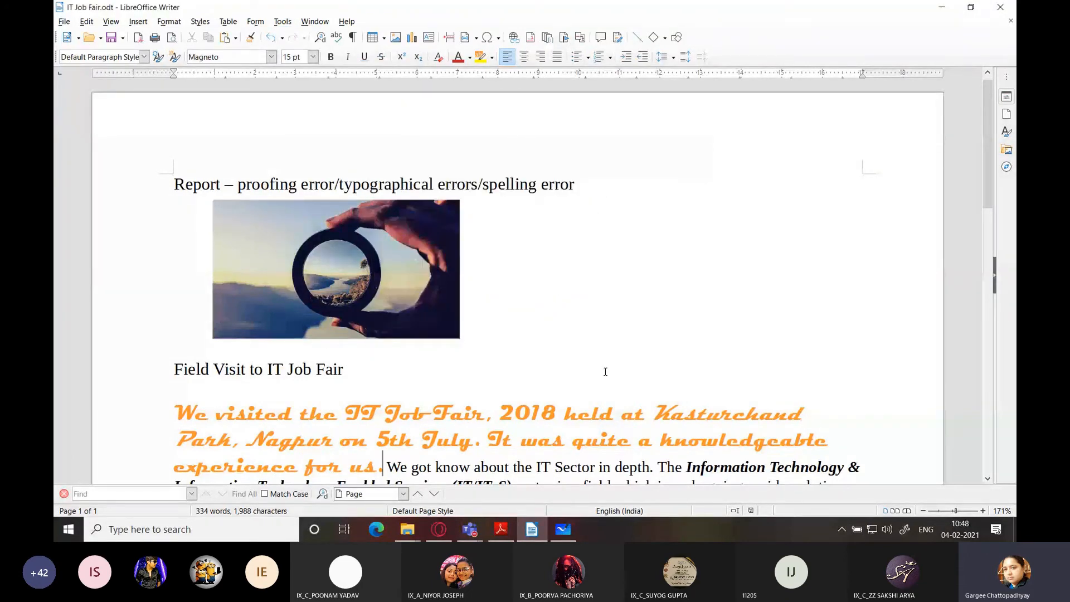
Delete the sentence "I goes to school." and add an extra space between "processing" and "worker" in the main paragraph.
scroll(605, 372, down, 5)
drag(288, 369, 163, 370)
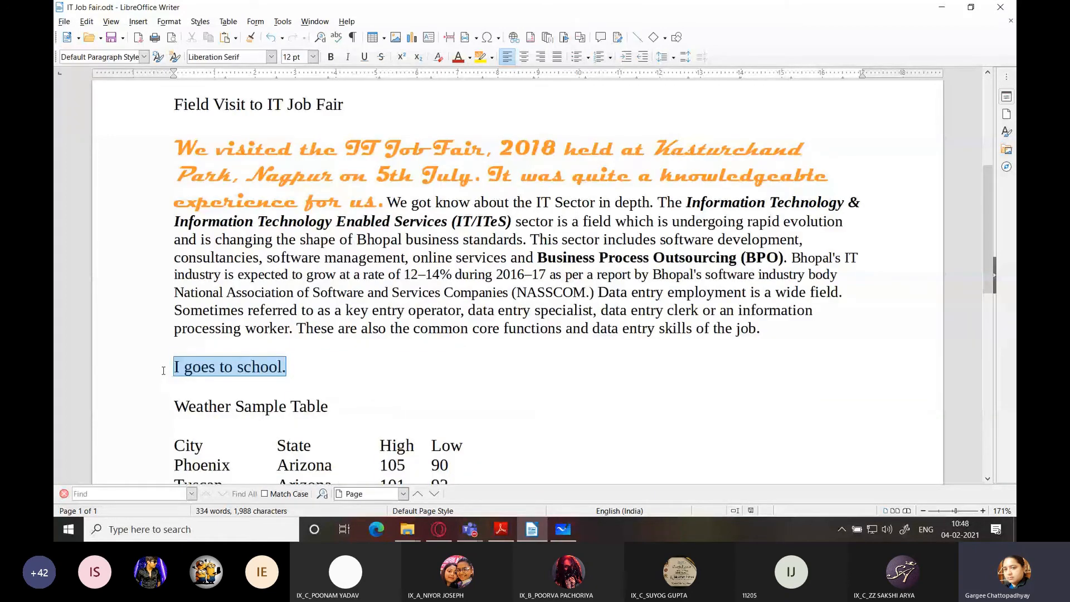
click(163, 371)
key(Down)
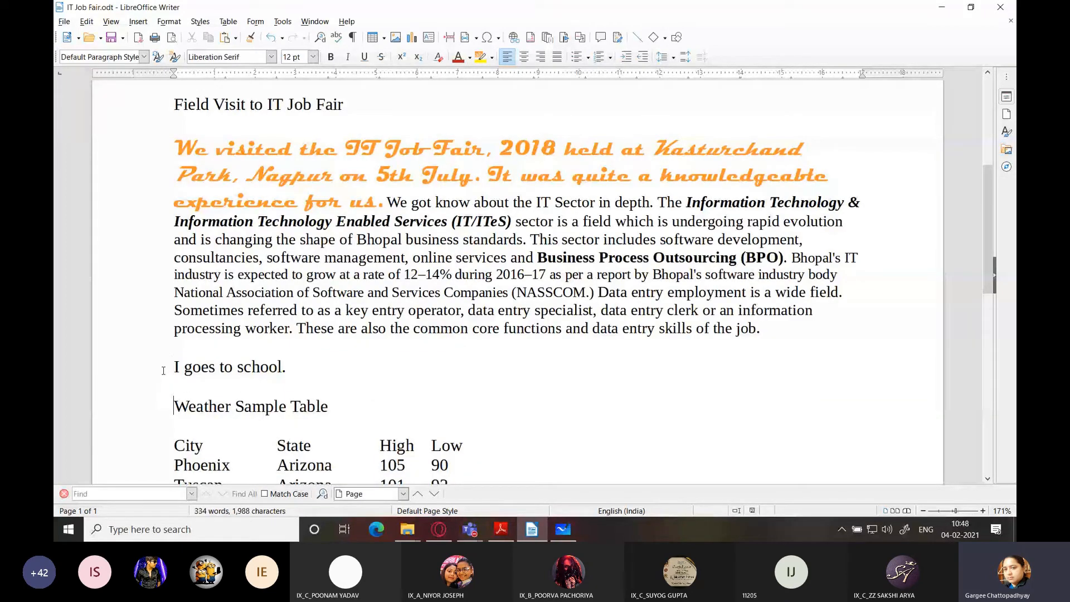
triple_click(163, 370)
key(Delete)
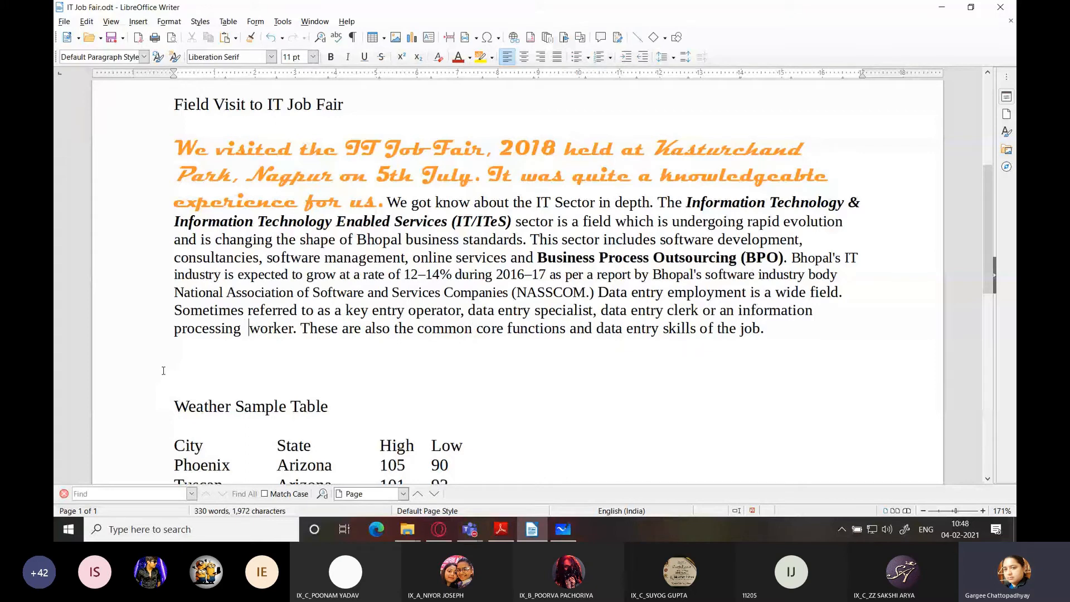
Run the spelling and grammar check, correct the extra space between "processing" and "worker", and close the check.
key(ctrl+b)
key(ctrl+i)
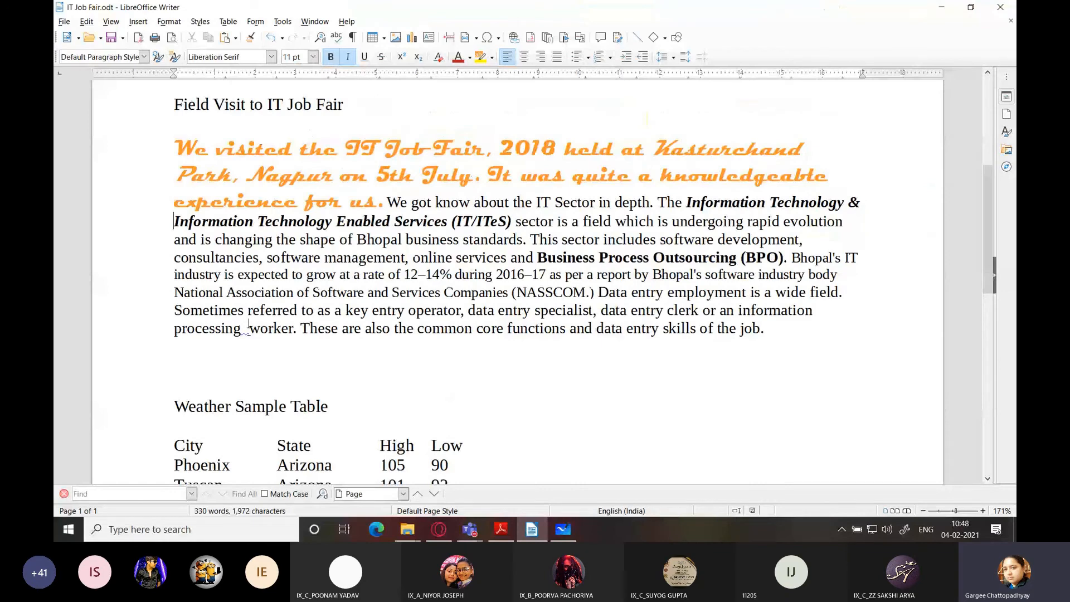
key(F7)
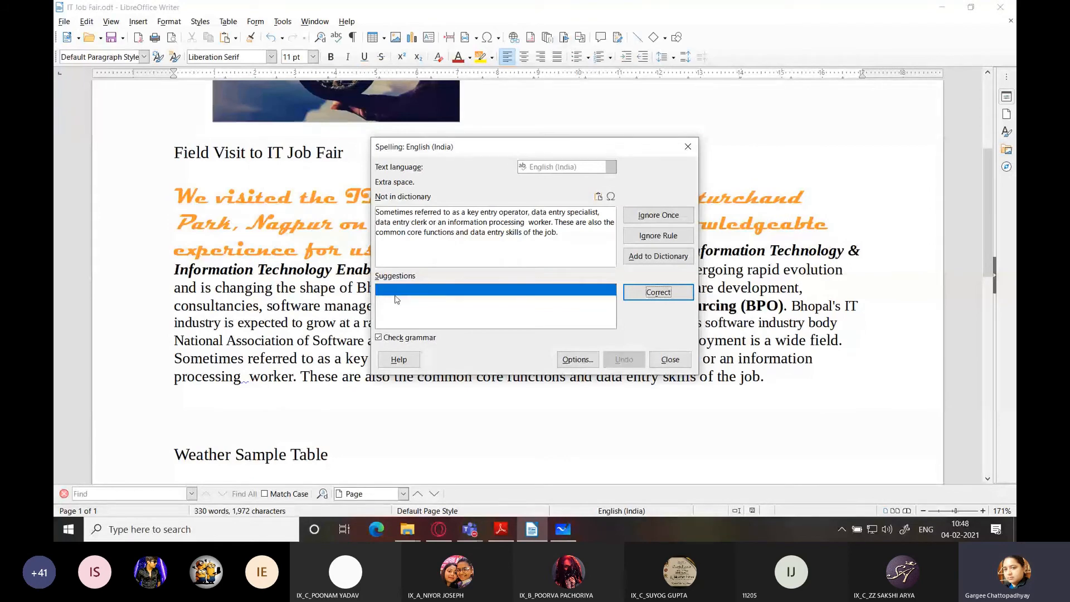
click(657, 292)
click(566, 277)
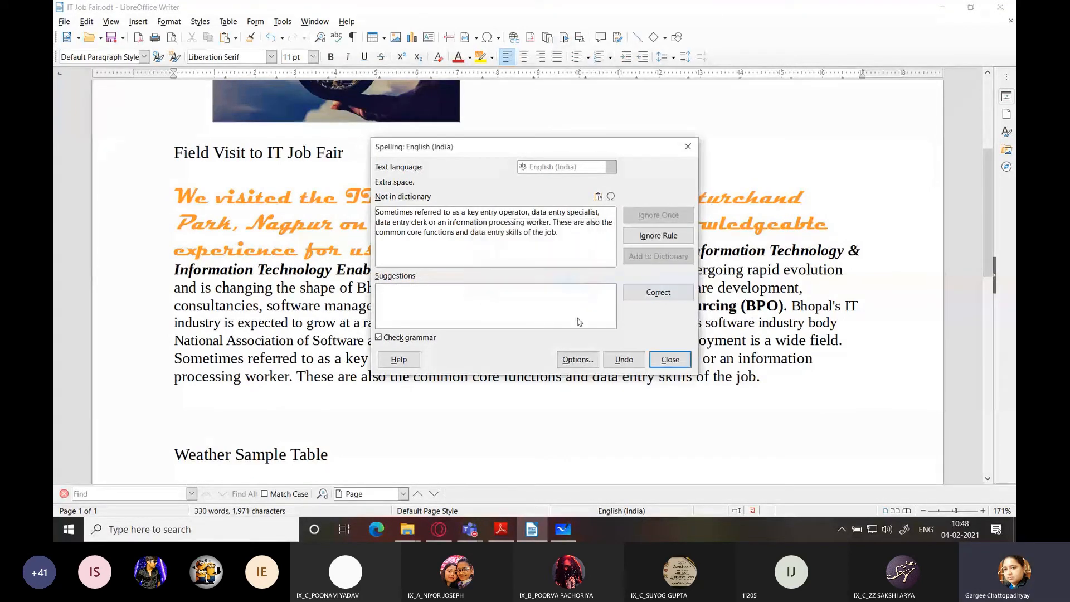
click(668, 358)
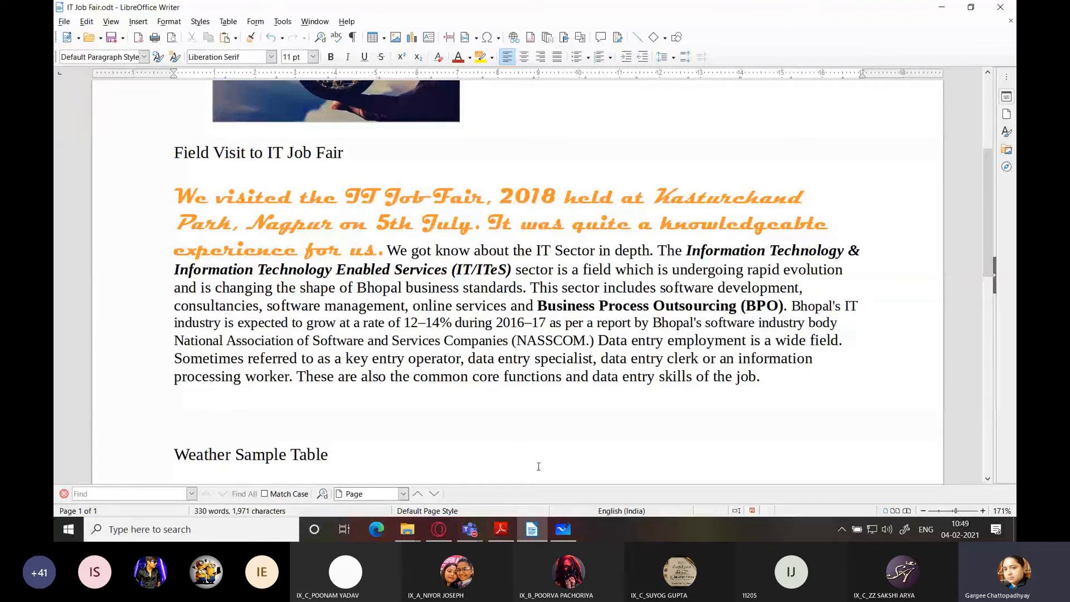
Switch to Microsoft Whiteboard, write "Grammarly" in the empty area below the AutoCorrect options note and underline it.
click(562, 529)
scroll(600, 442, down, 5)
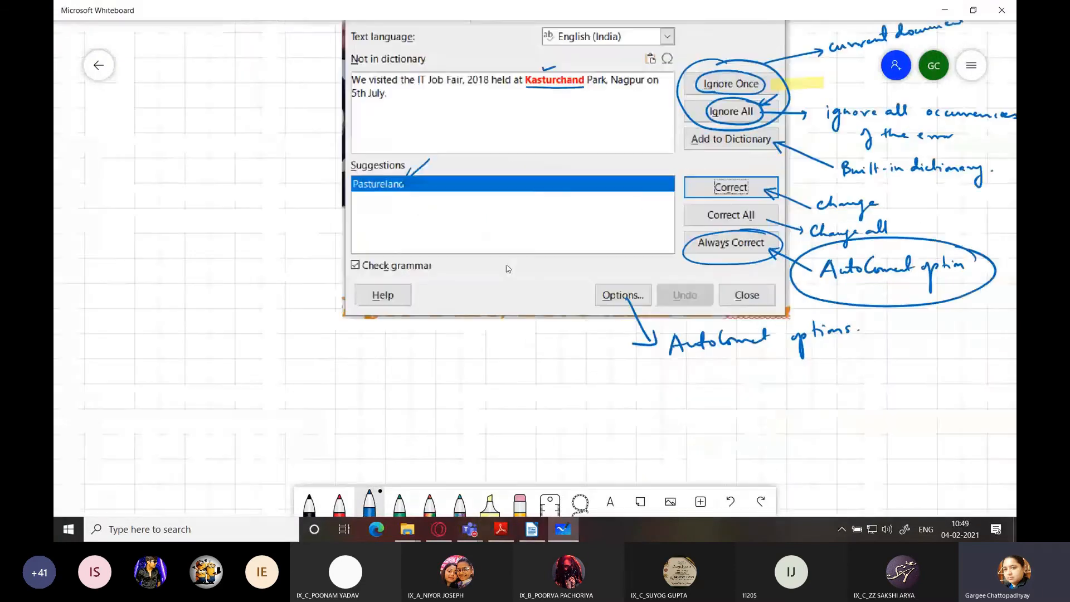
scroll(600, 441, down, 2)
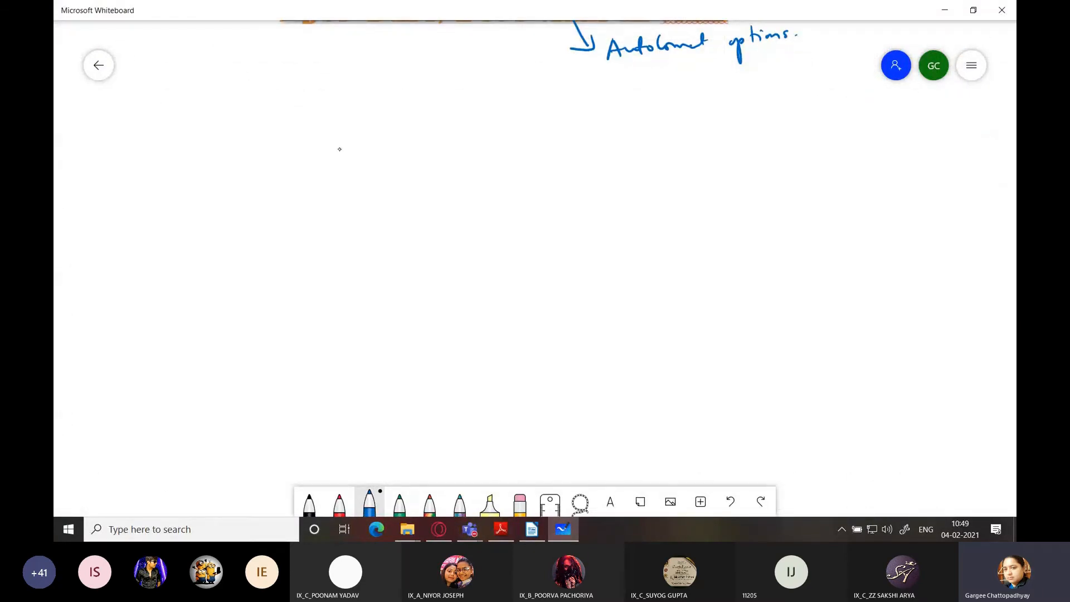
mouse_move(328, 146)
mouse_down()
mouse_move(346, 137)
mouse_move(345, 146)
mouse_move(411, 144)
mouse_move(440, 128)
mouse_move(473, 151)
mouse_up()
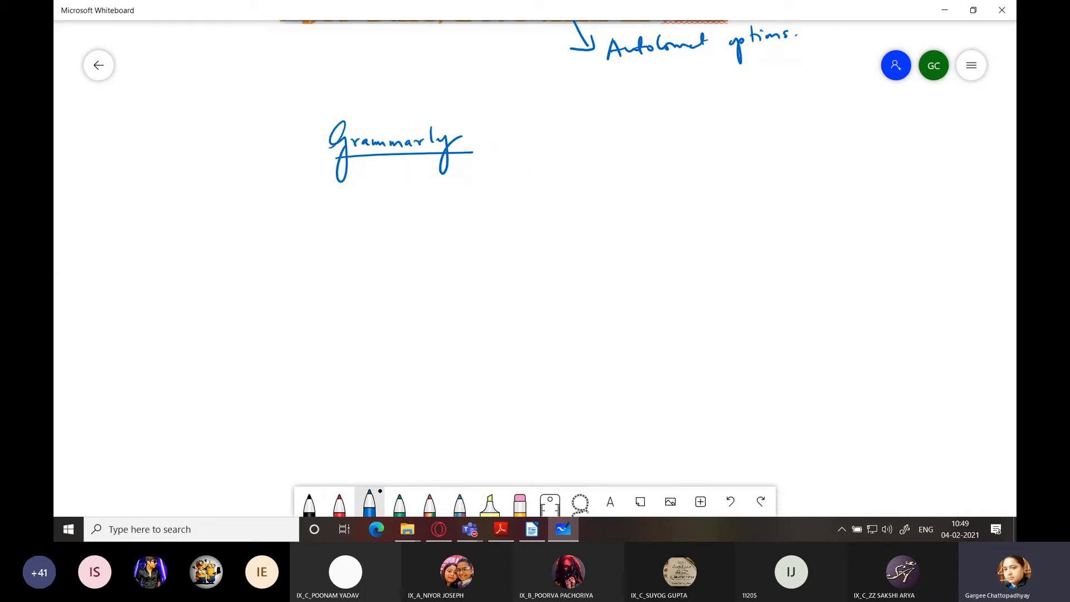
Circle "Grammarly" on the whiteboard with an arrow pointing at the word, and write an underlined "efficient" beside it with a connecting arrow.
mouse_move(447, 86)
mouse_down()
mouse_move(407, 94)
mouse_move(415, 116)
mouse_up()
drag(440, 69, 489, 88)
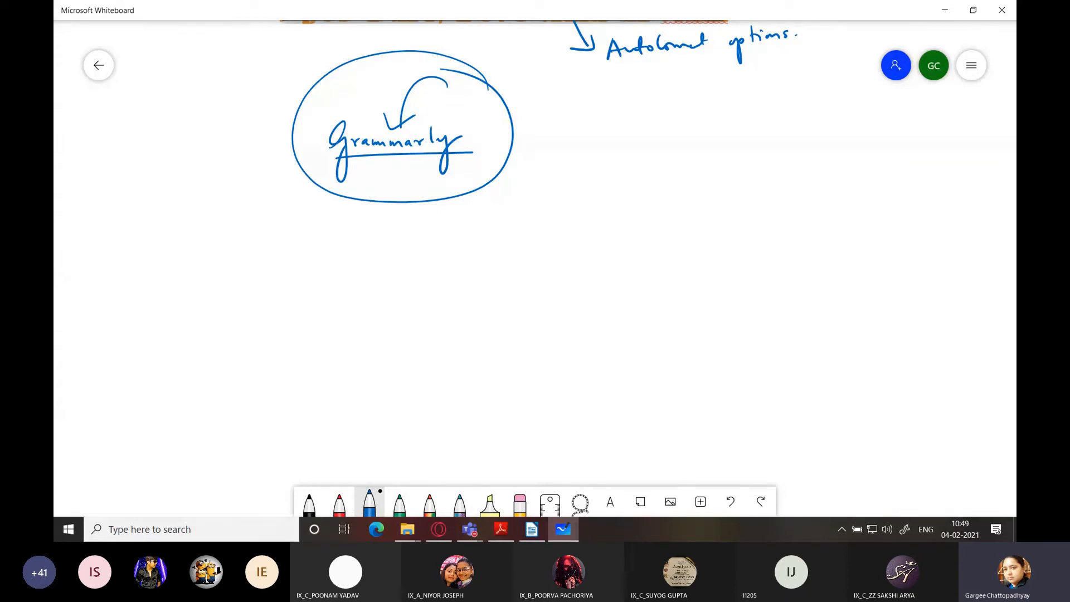
mouse_move(475, 143)
mouse_down()
mouse_move(567, 146)
mouse_move(501, 152)
mouse_up()
mouse_move(582, 146)
mouse_down()
mouse_move(593, 167)
mouse_move(607, 131)
mouse_move(637, 149)
mouse_move(659, 138)
mouse_up()
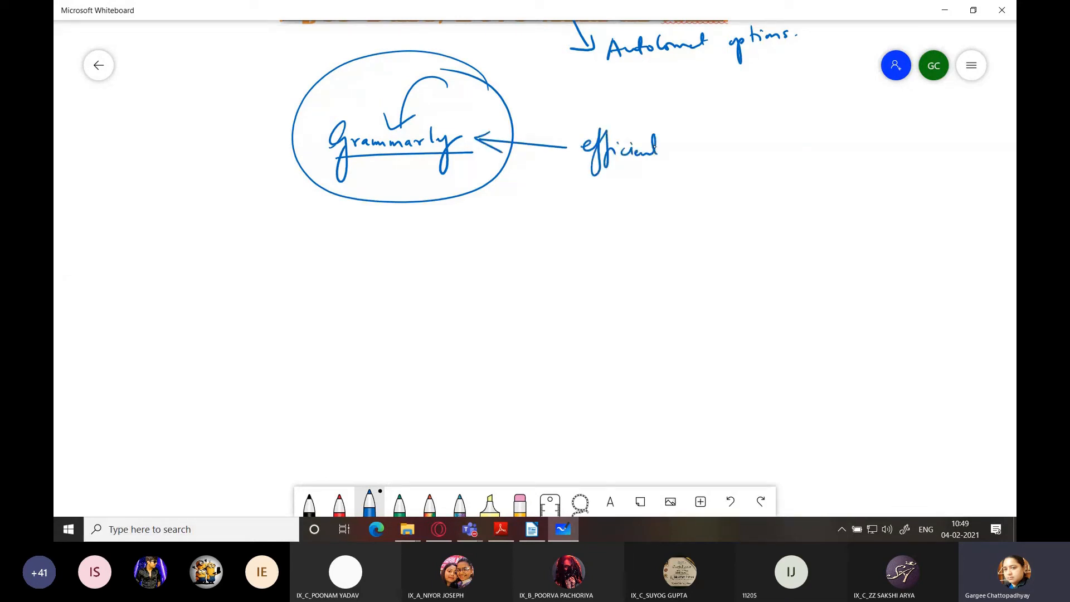
drag(569, 174, 666, 168)
Switch to the textbook PDF in Adobe Reader and review the passage on underlined grammatical errors.
key(alt+Tab)
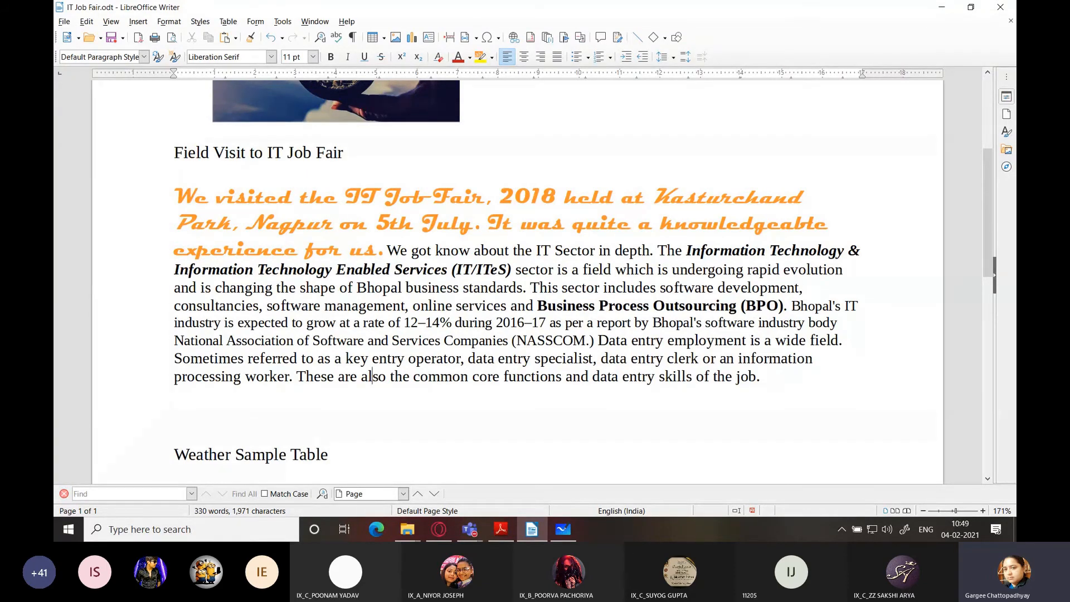
click(503, 526)
scroll(631, 318, down, 1)
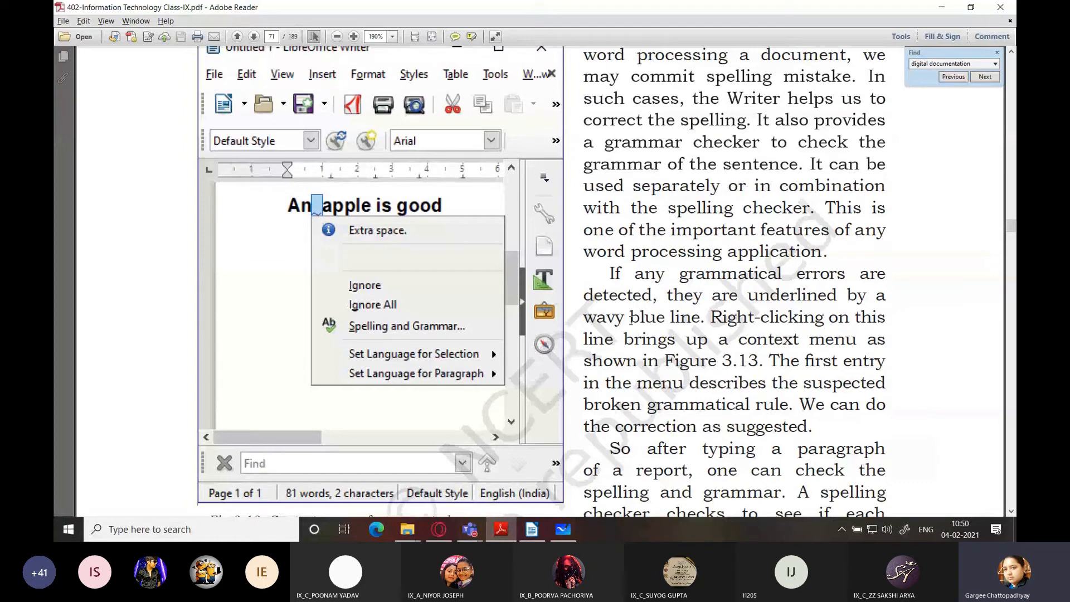
Return to LibreOffice Writer, misspell "Enabled" as "Enabld" in the main paragraph and turn on Automatic Spell Checking.
key(alt+Tab)
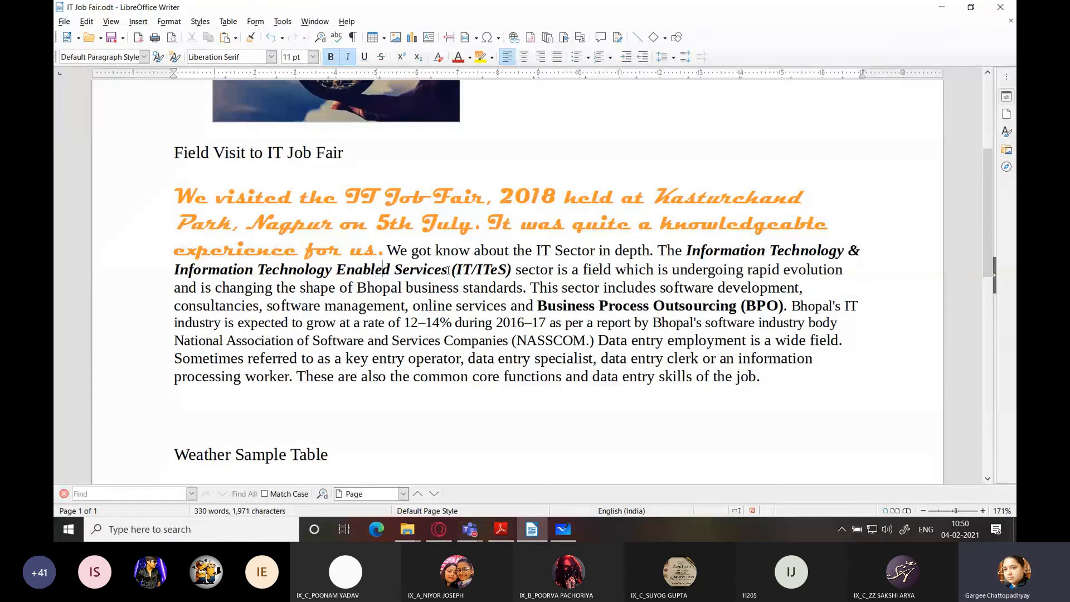
key(BackSpace)
key(Down)
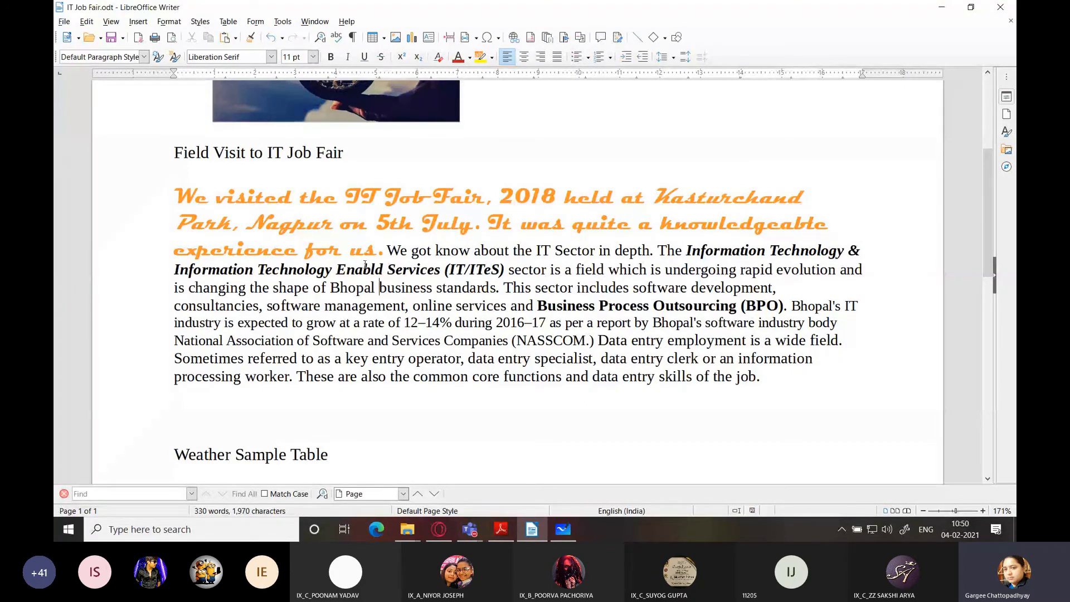
click(283, 21)
click(289, 21)
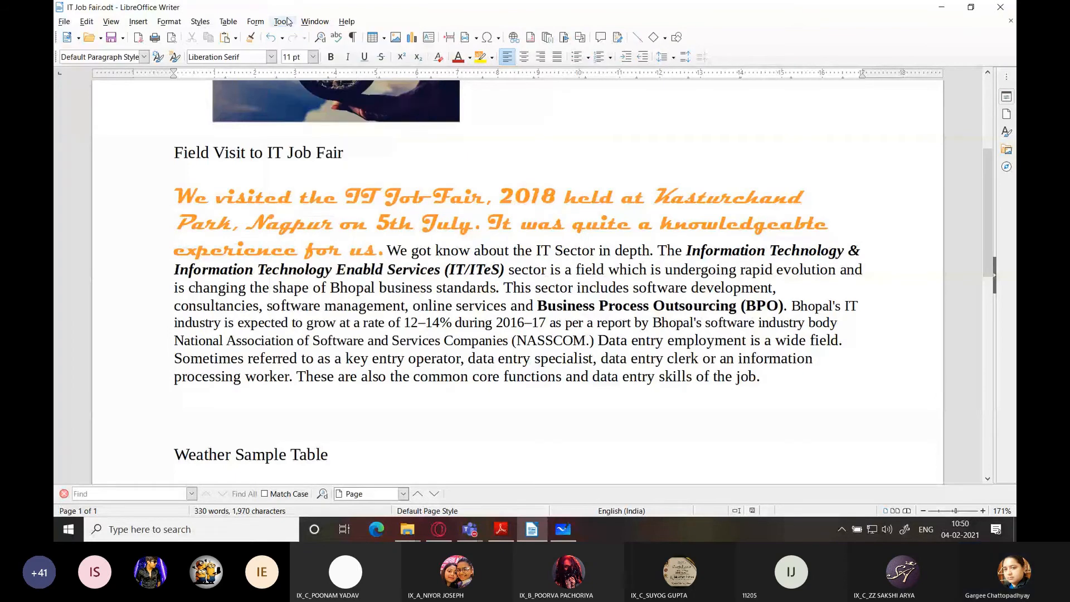
click(289, 21)
click(302, 47)
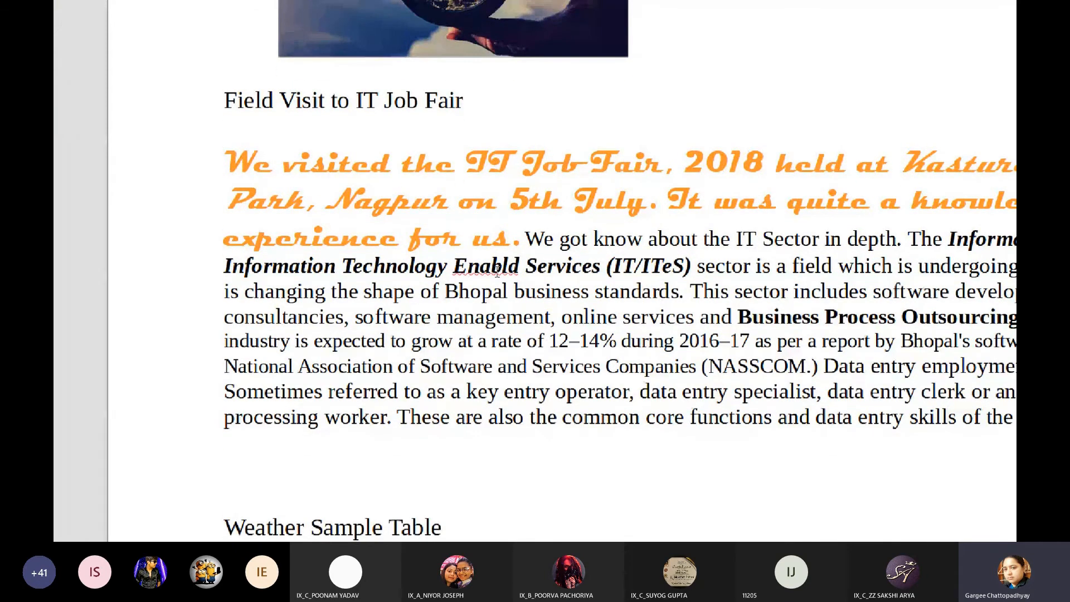
Review the spelling suggestions for "Enabld" and replace it with the suggested word "Enabled".
right_click(496, 271)
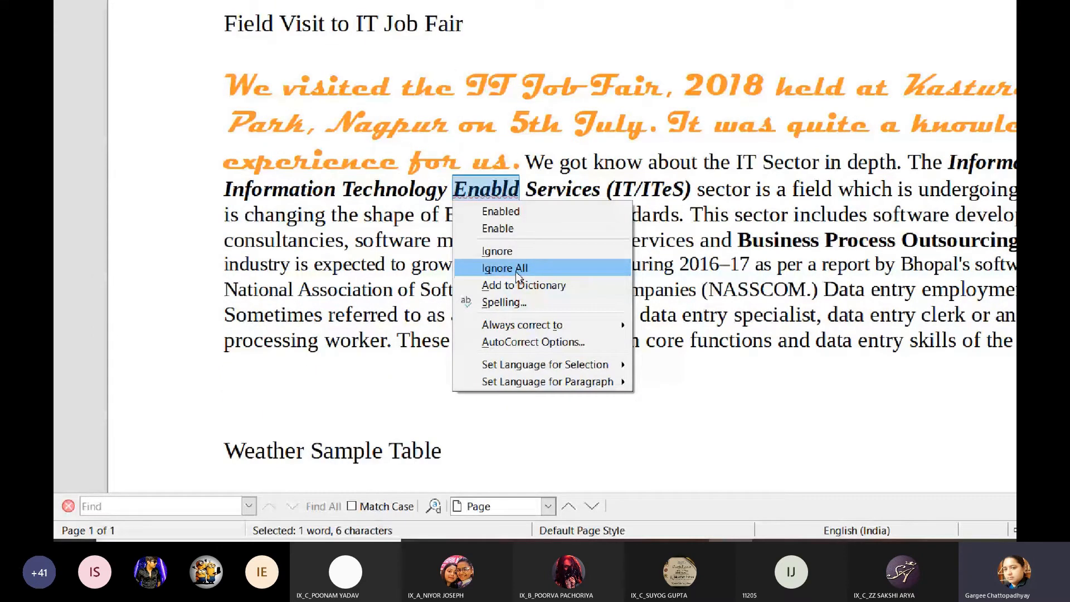
mouse_move(557, 325)
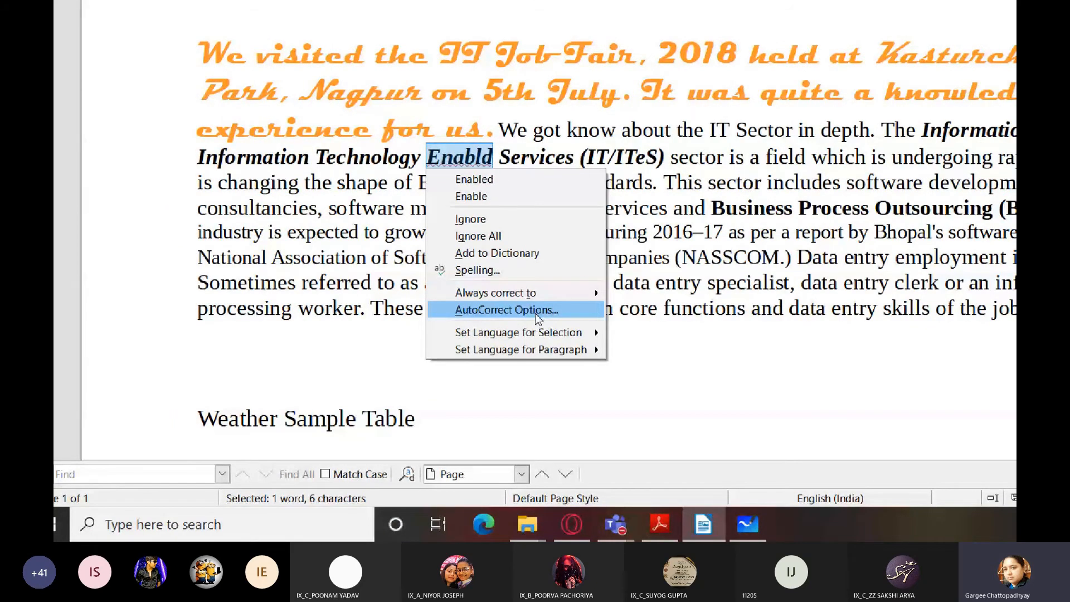
mouse_move(521, 351)
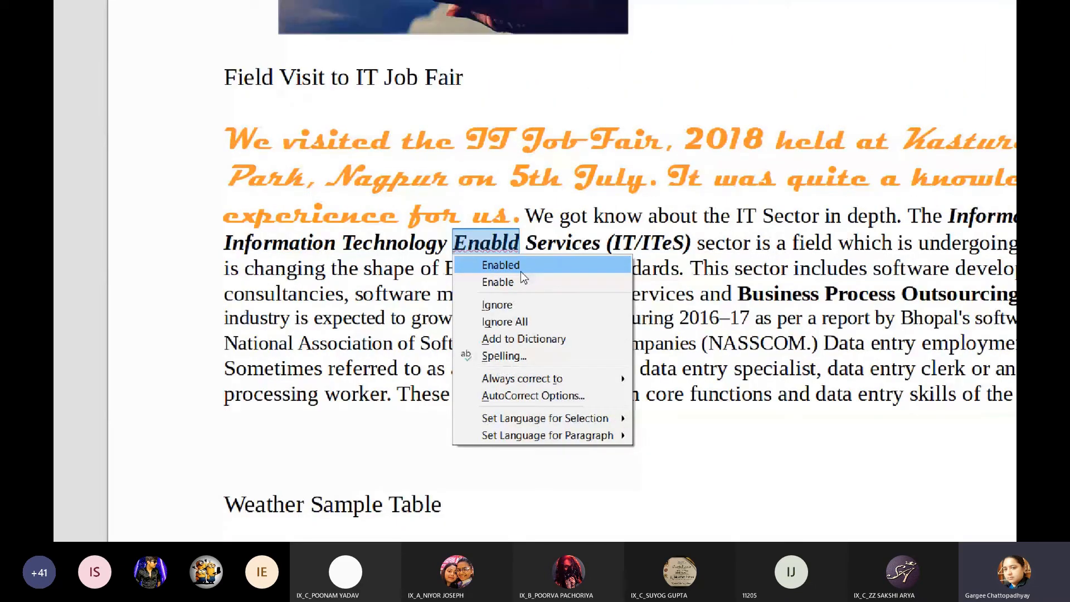
click(521, 272)
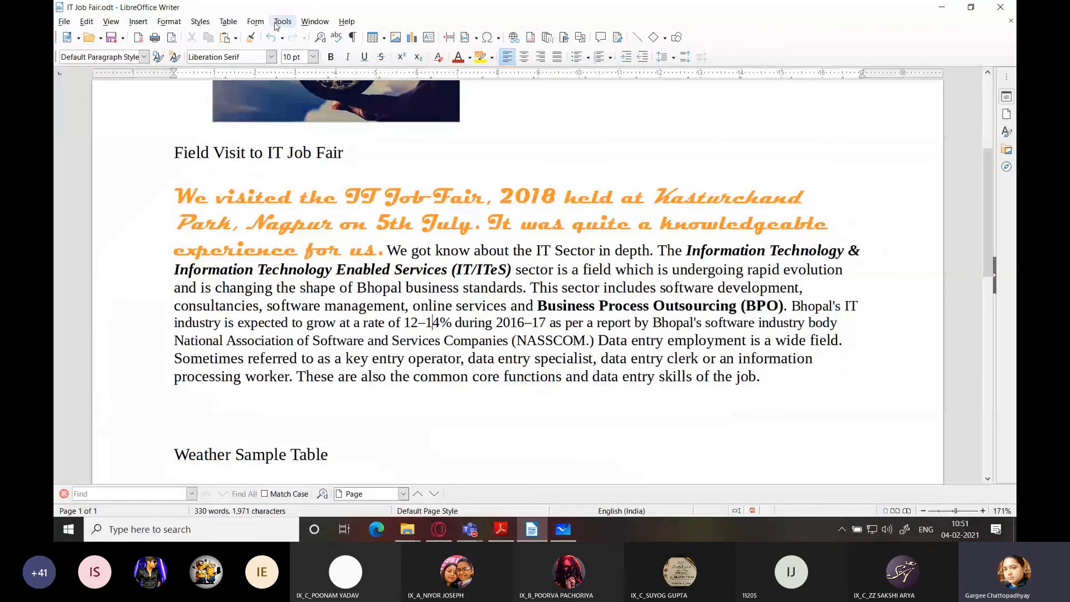
Switch to the textbook PDF and examine the sections on the Automatic Spell Checker and on synonyms and the thesaurus.
click(275, 26)
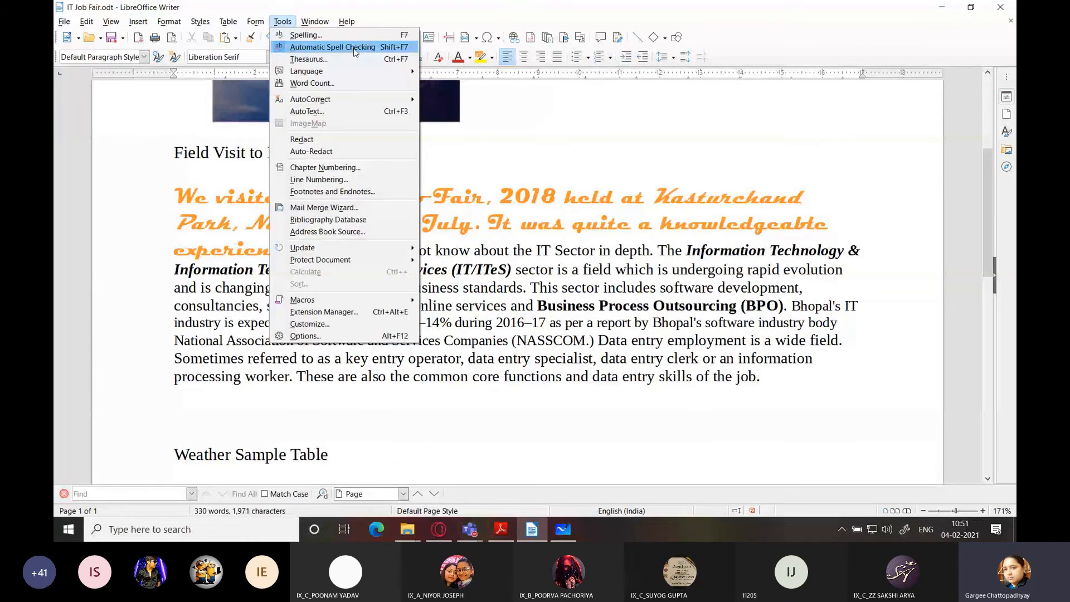
key(Escape)
key(alt+Tab)
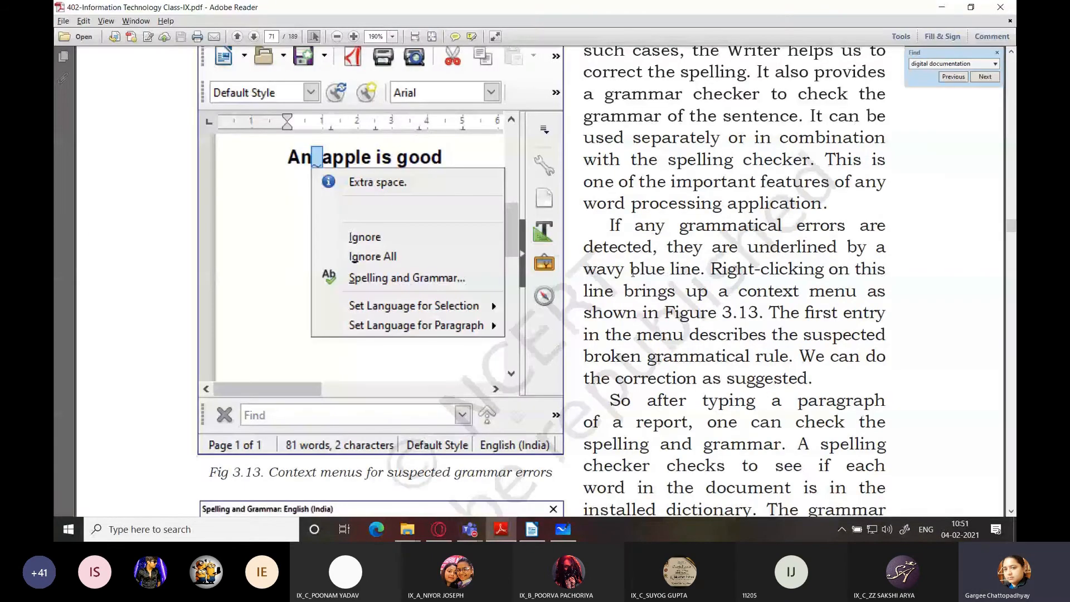
scroll(631, 272, down, 15)
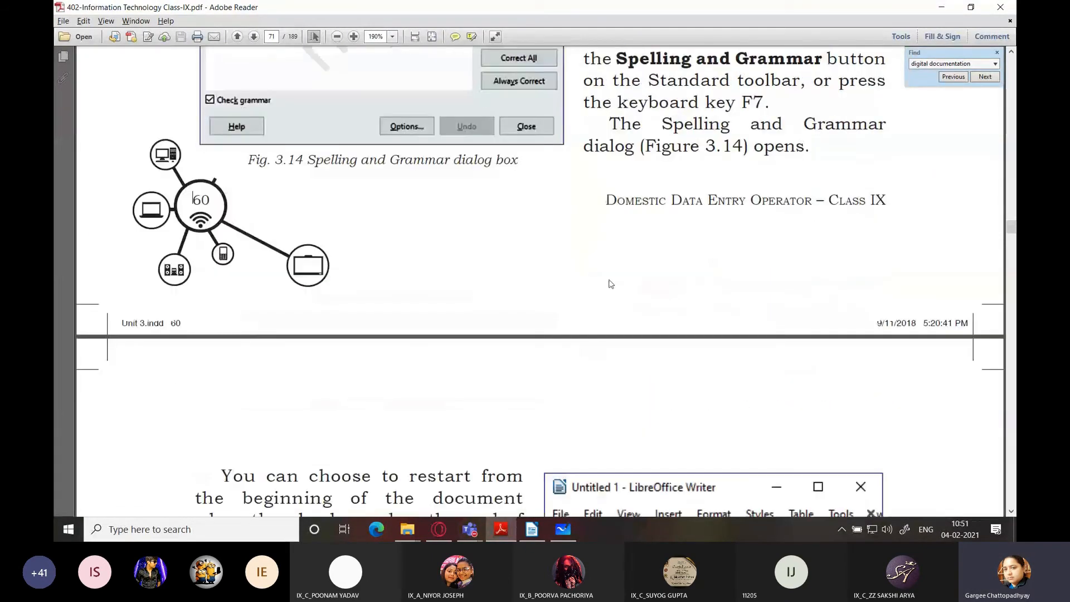
scroll(610, 284, down, 5)
scroll(611, 284, down, 5)
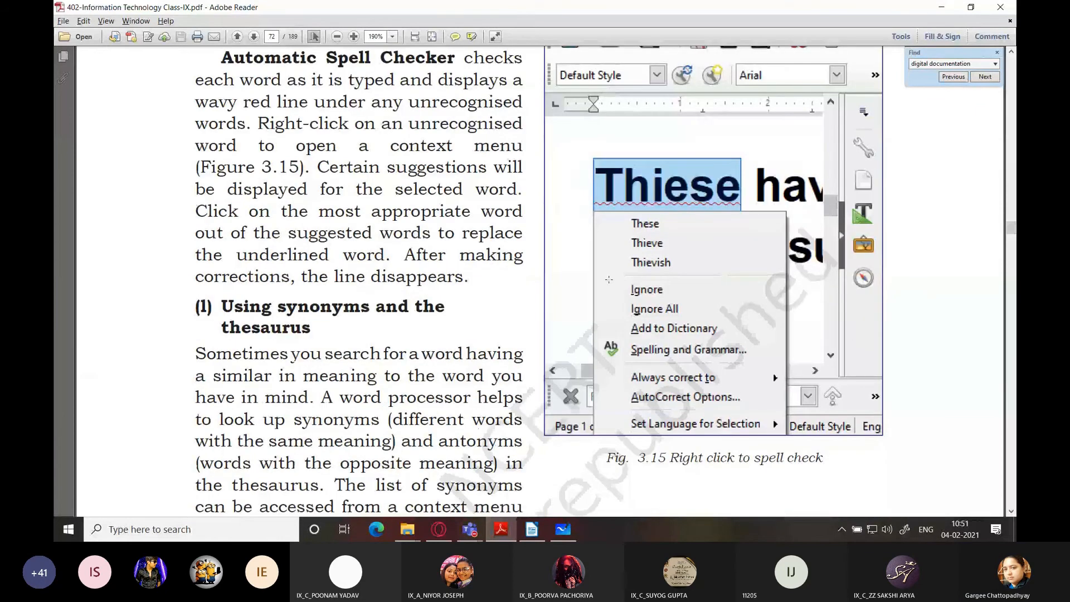
scroll(609, 279, down, 2)
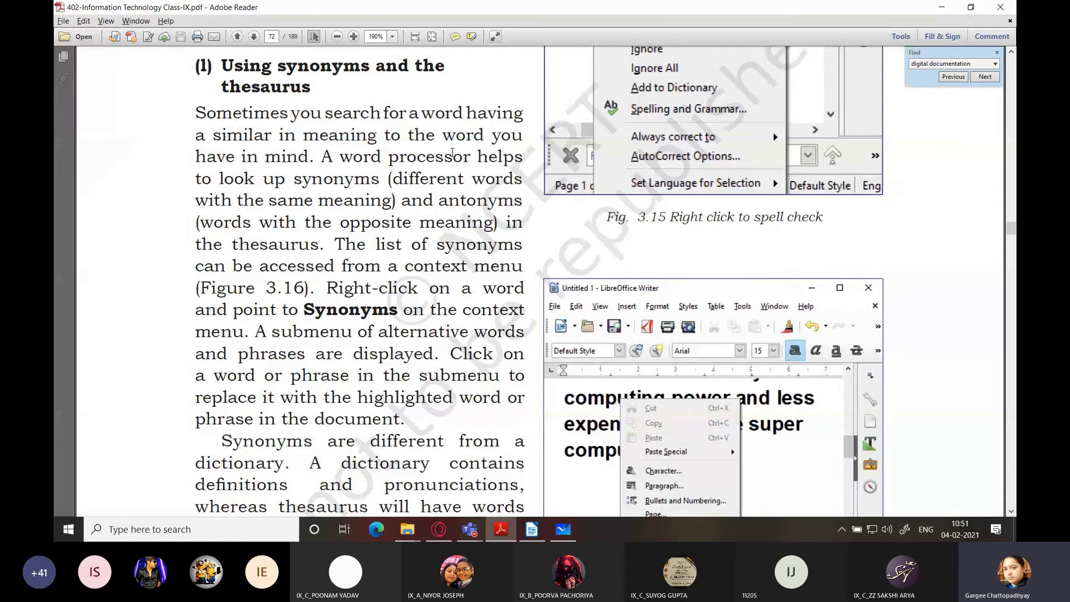
Switch to Microsoft Whiteboard and write "Words with similar meanings." below Grammarly, with an underlined "Synonyms" beneath it.
click(563, 529)
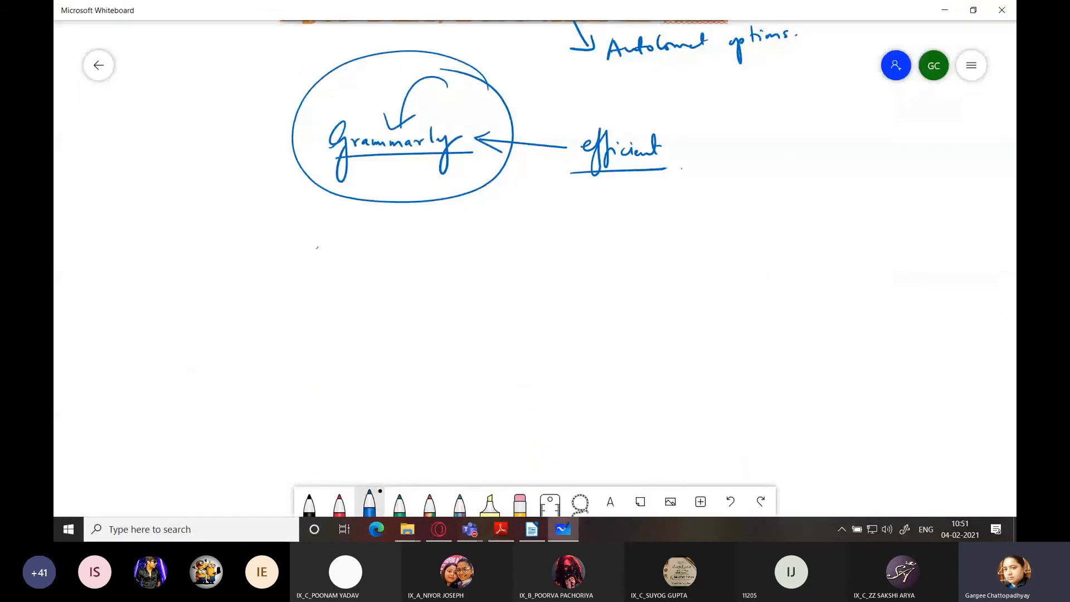
mouse_move(319, 249)
mouse_down()
mouse_move(322, 273)
mouse_move(344, 246)
mouse_move(366, 260)
mouse_move(382, 245)
mouse_move(382, 261)
mouse_move(671, 219)
mouse_up()
mouse_move(478, 271)
mouse_down()
mouse_move(493, 301)
mouse_move(596, 284)
mouse_up()
drag(470, 324, 612, 299)
click(624, 298)
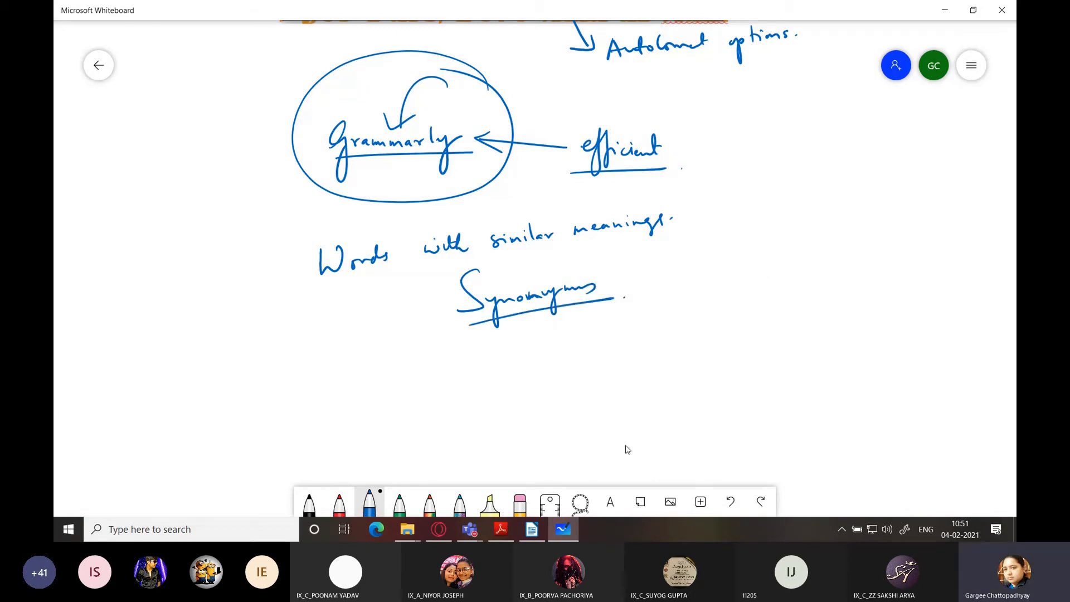
Switch to LibreOffice Writer, look up "evolution" from the main paragraph in the Thesaurus and choose the antonym "devolution".
click(532, 530)
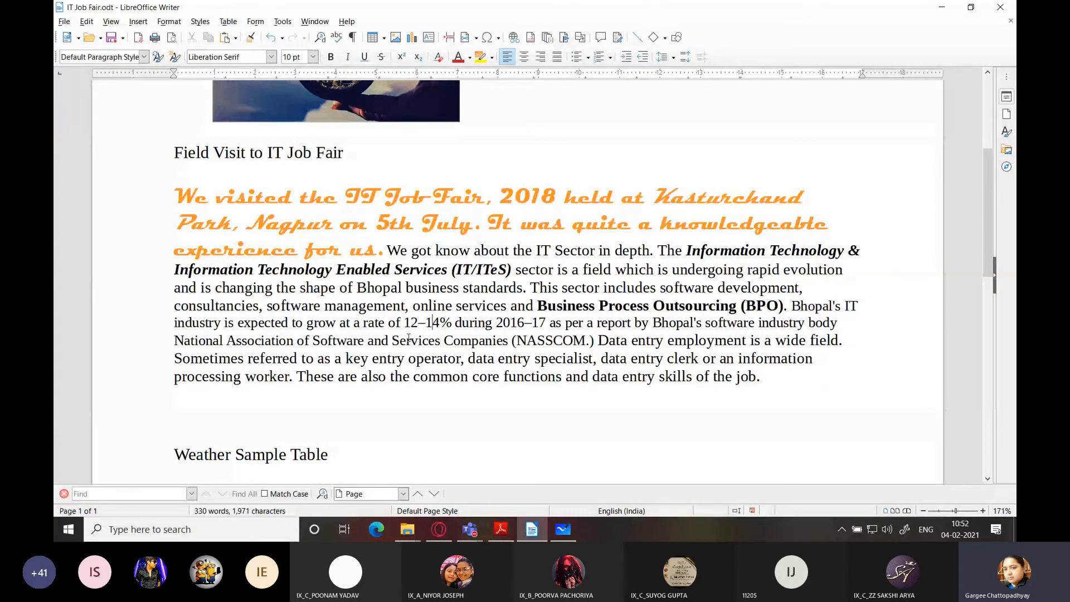
scroll(408, 338, down, 1)
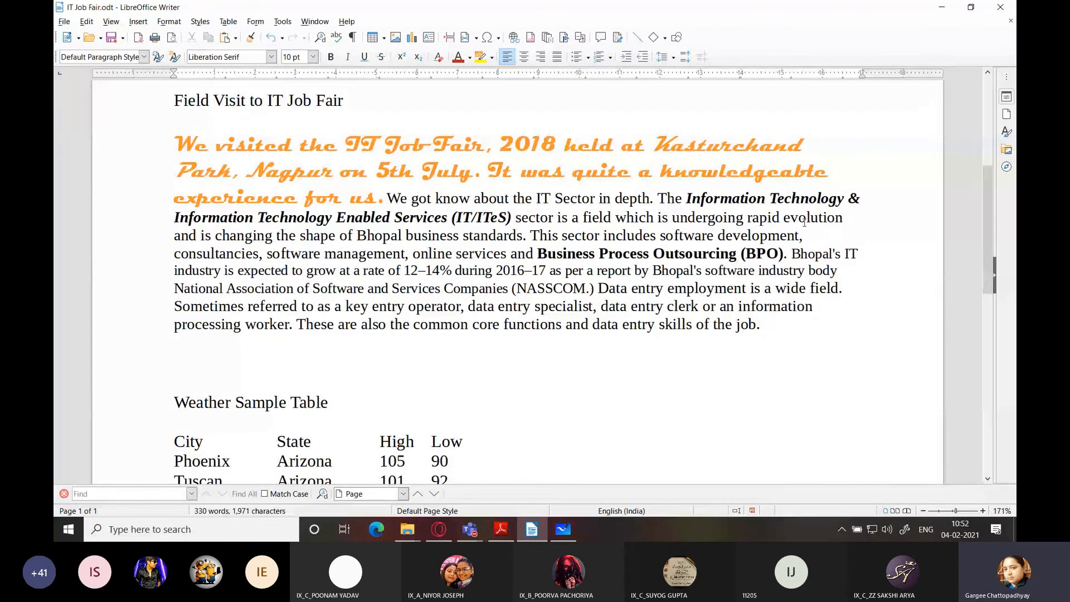
drag(783, 217, 840, 217)
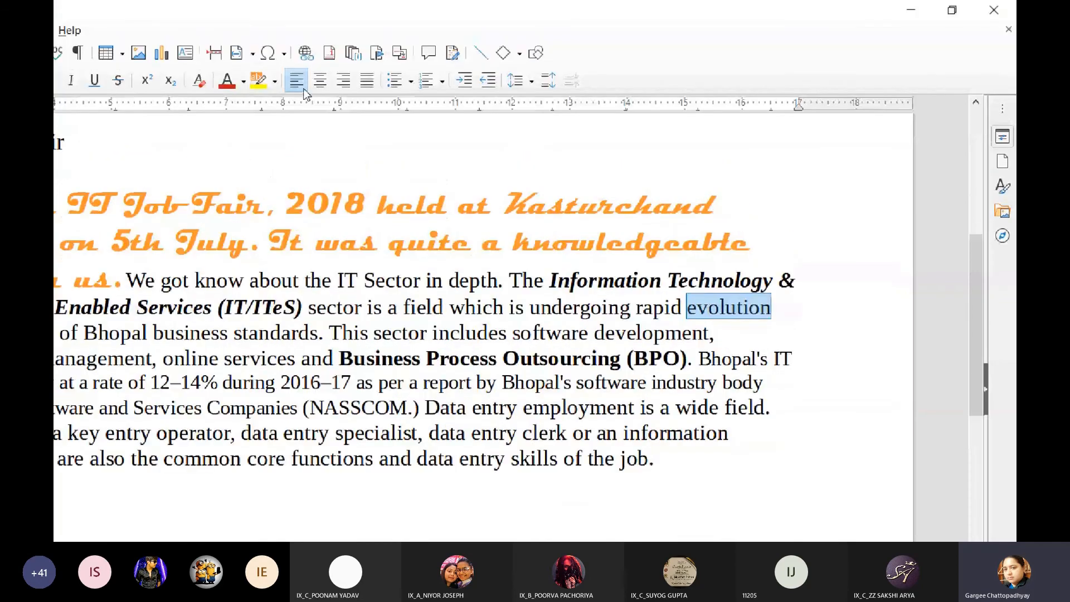
click(377, 30)
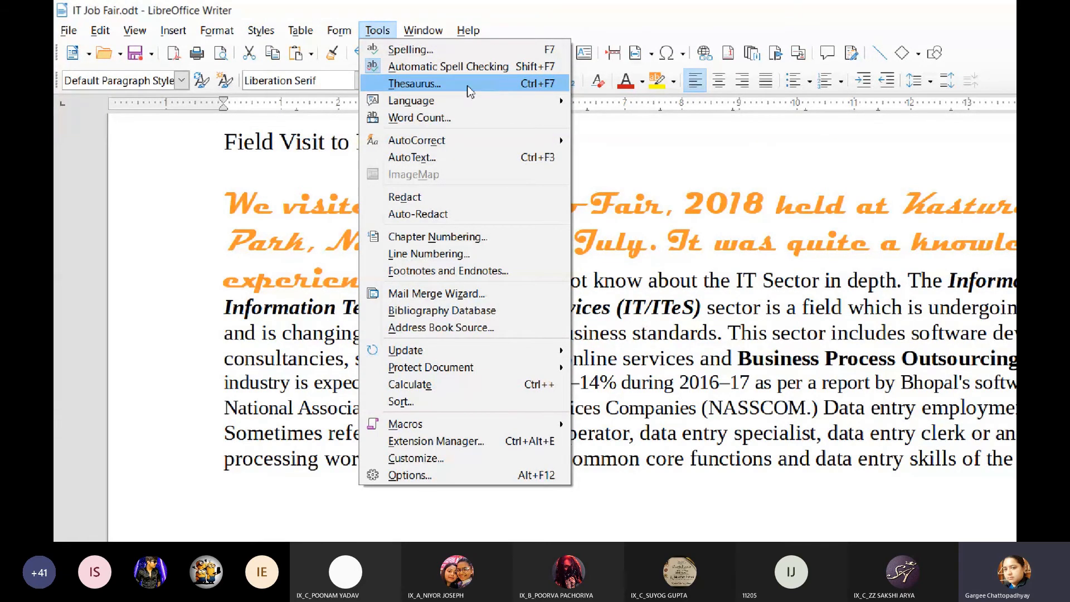
click(441, 88)
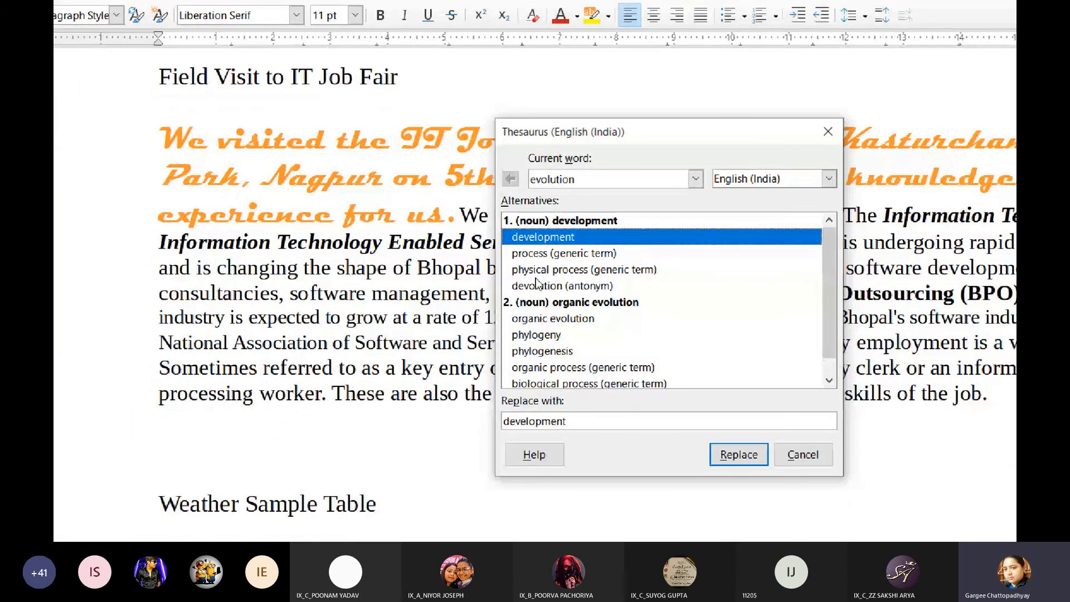
click(536, 284)
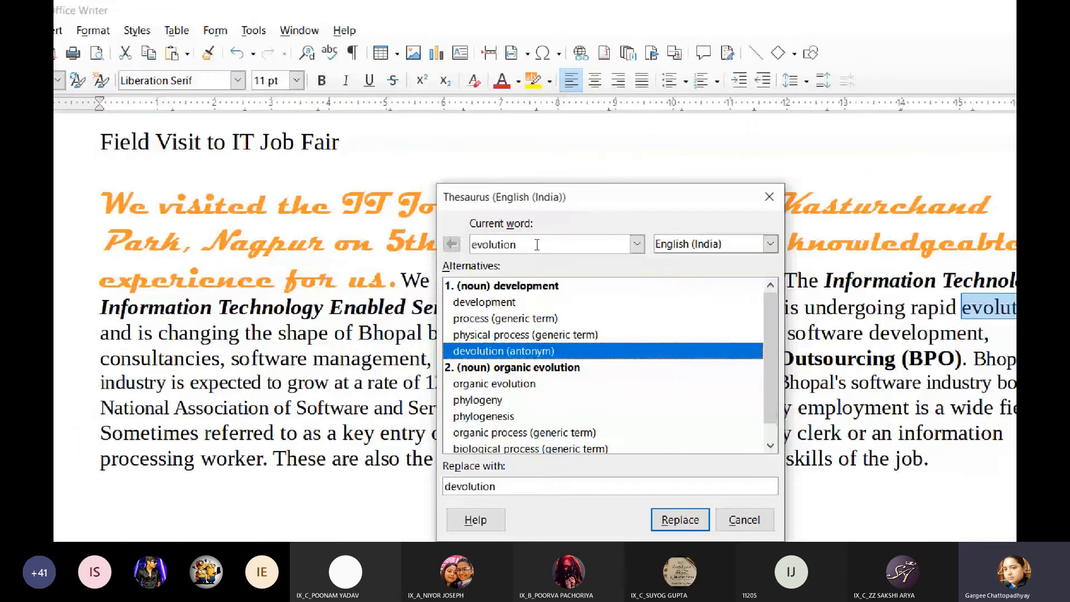
Look up "pleasant" in the Thesaurus and choose the similar term "pleasurable".
drag(326, 115, 258, 117)
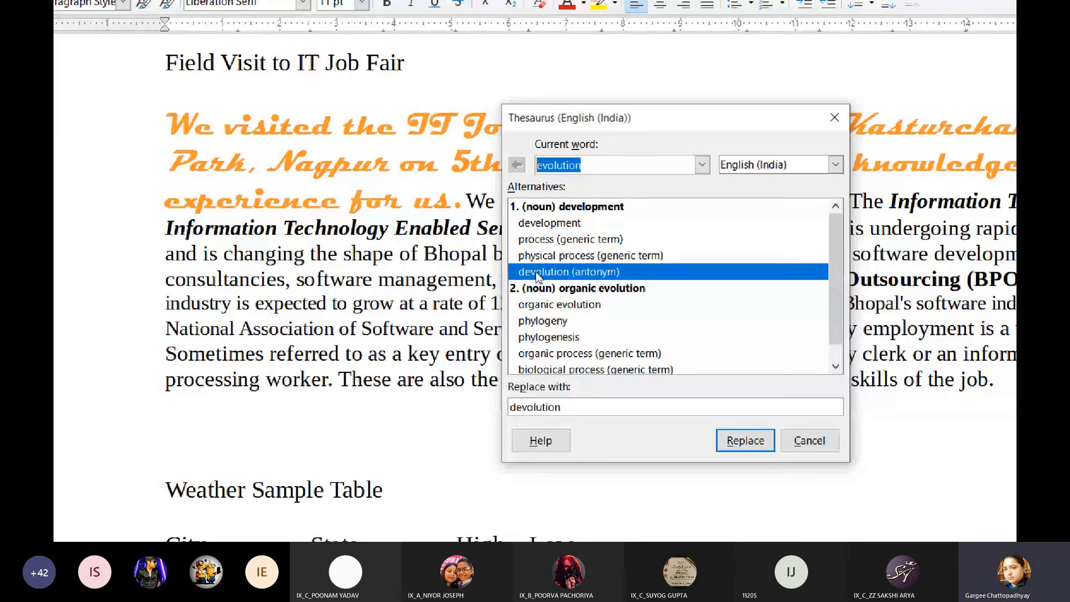
text(tra)
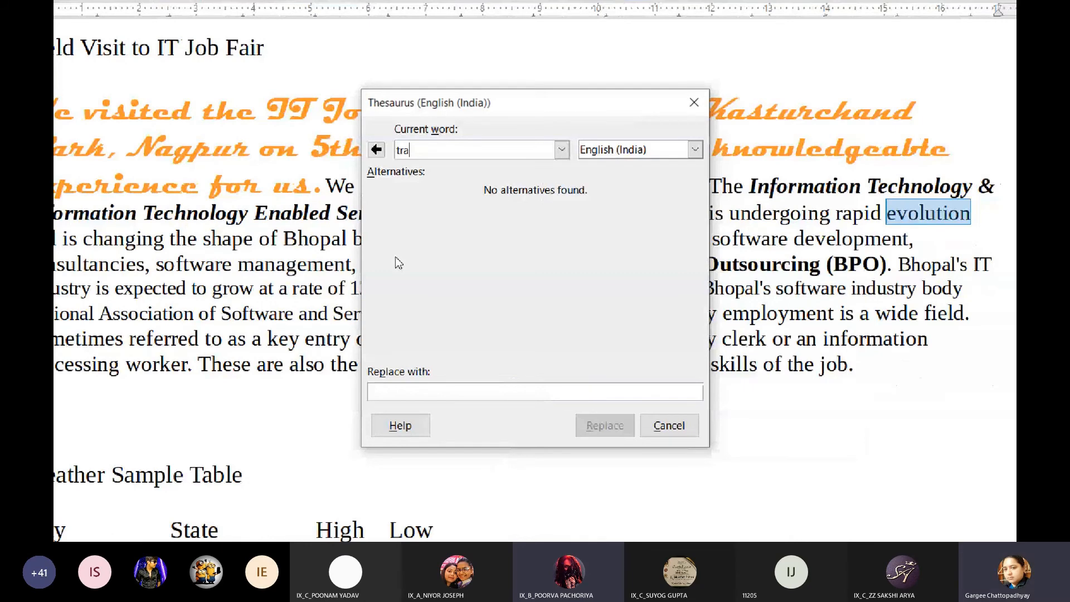
key(BackSpace)
key(BackSpace)
key(BackSpace)
text(pleasan)
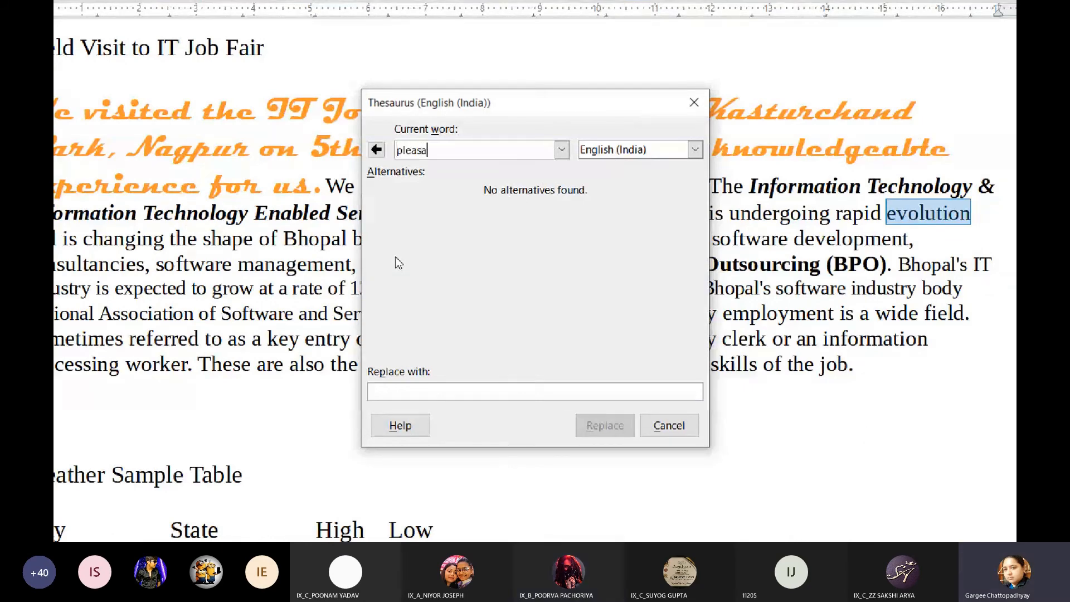
text(t)
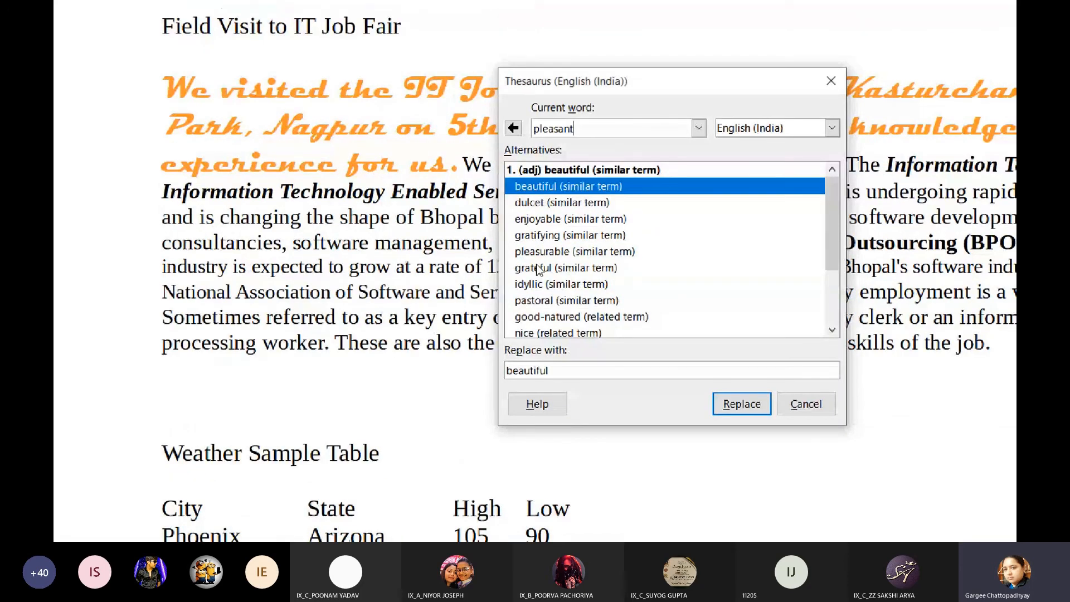
click(557, 252)
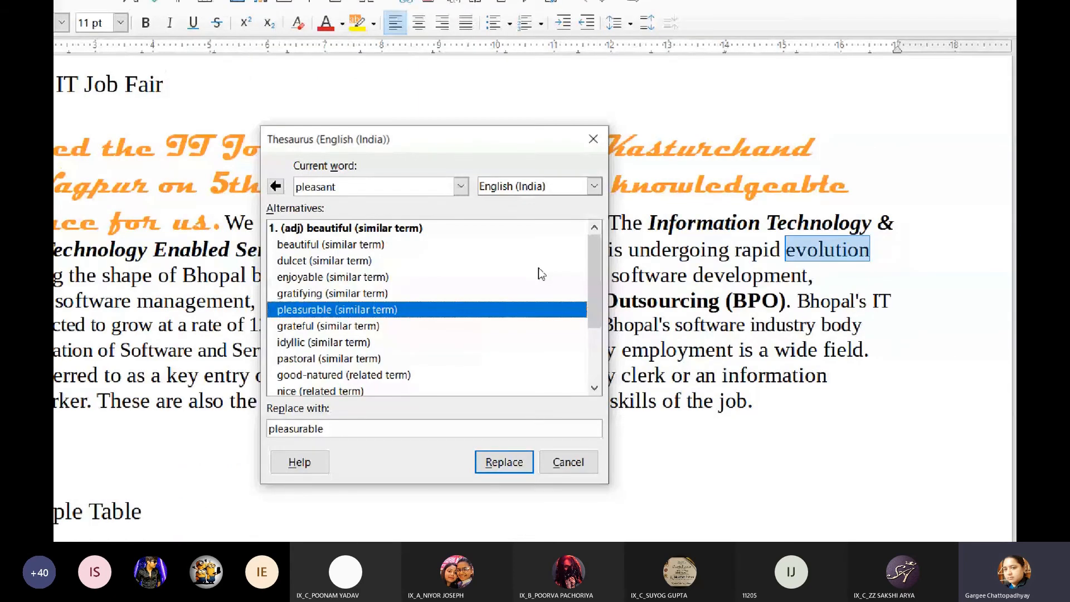
Look up "evolution" in the Thesaurus again and replace the word in the paragraph with "development".
text(evolution)
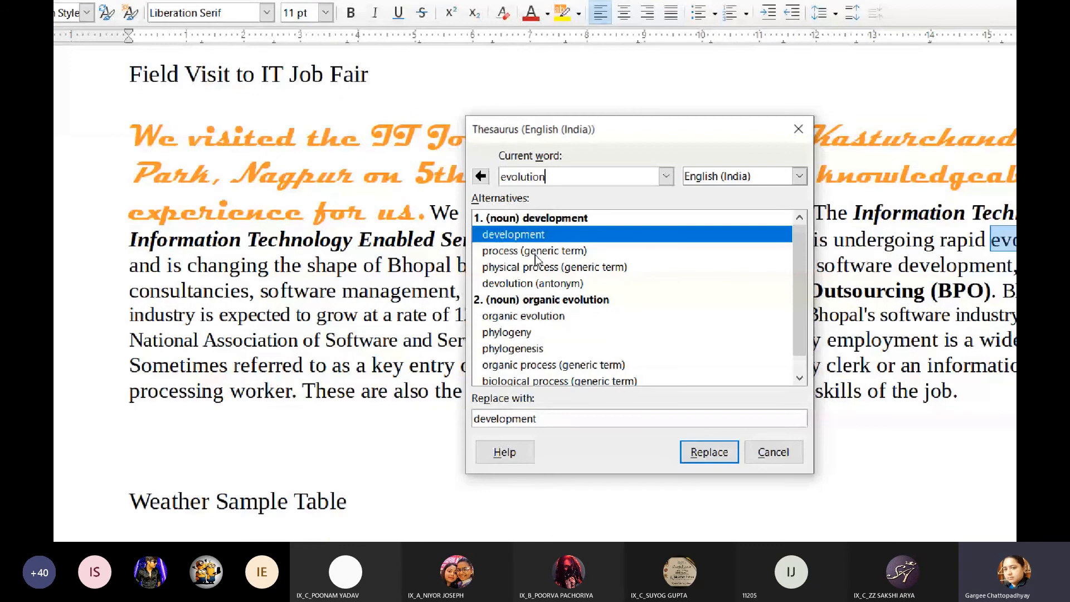
click(709, 452)
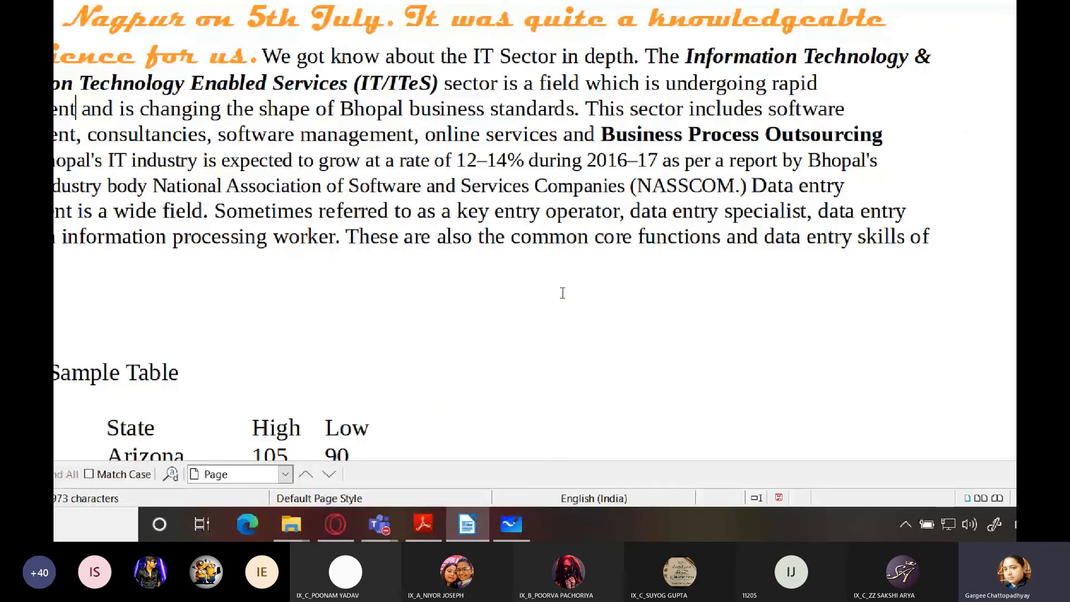
Look up "pleasant" below the main paragraph in the Thesaurus and replace it with the similar term "pleasurable".
drag(338, 281, 186, 271)
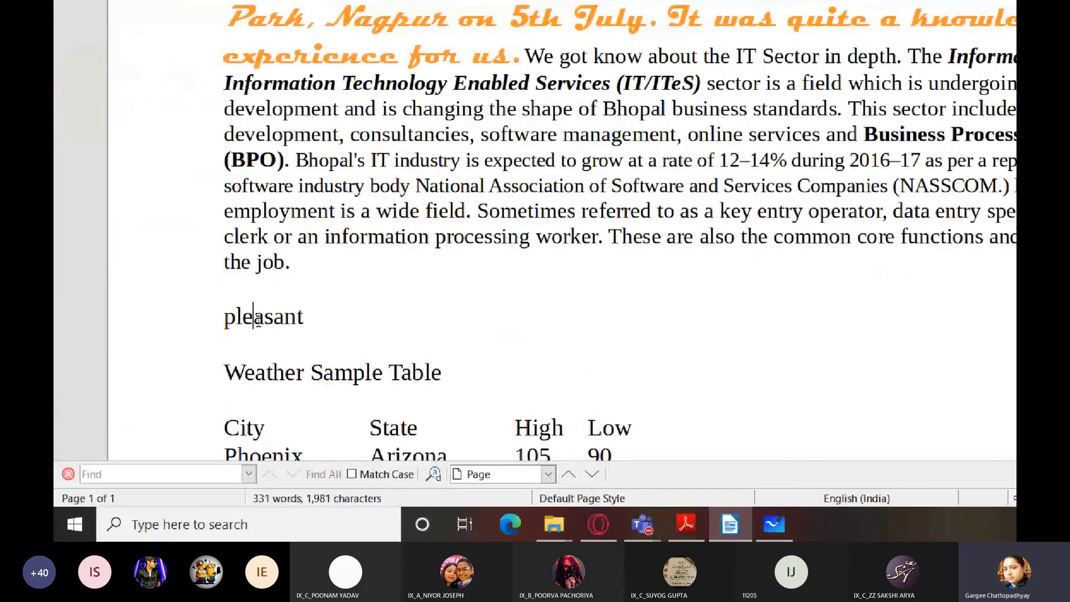
double_click(258, 319)
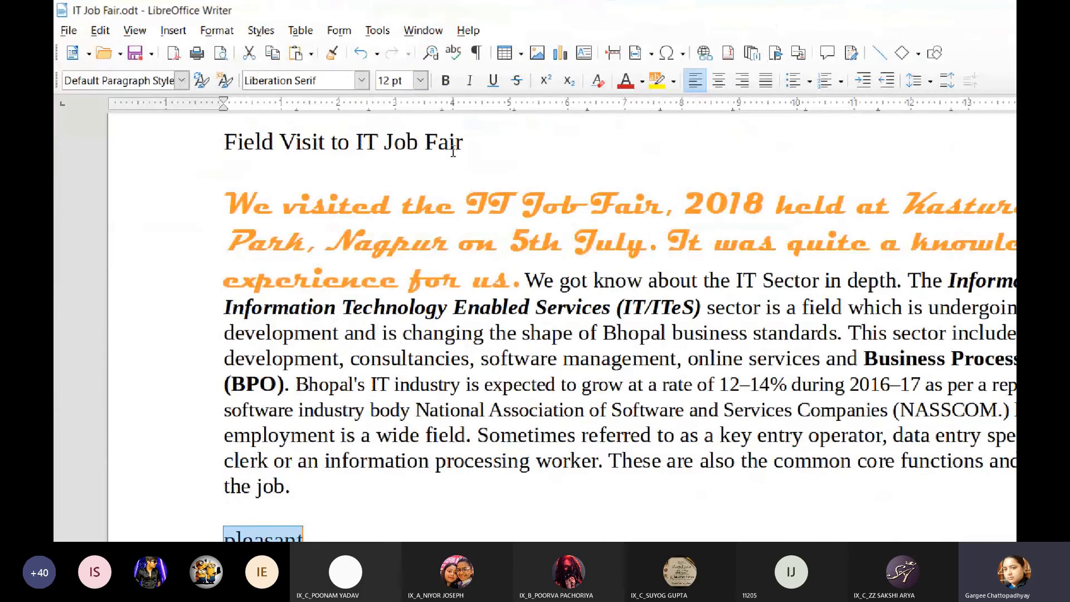
click(377, 30)
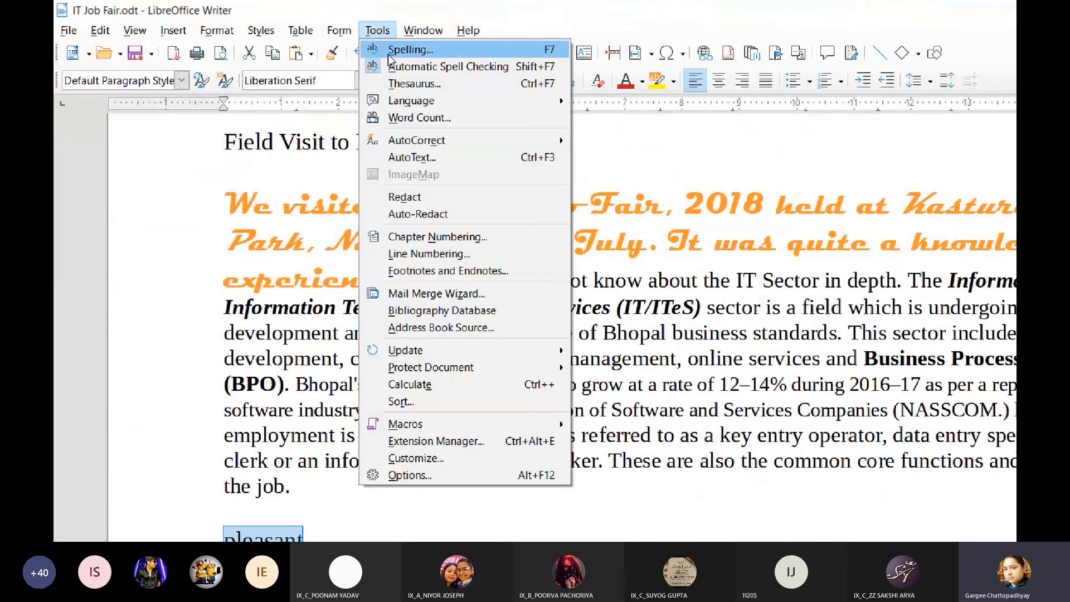
click(401, 87)
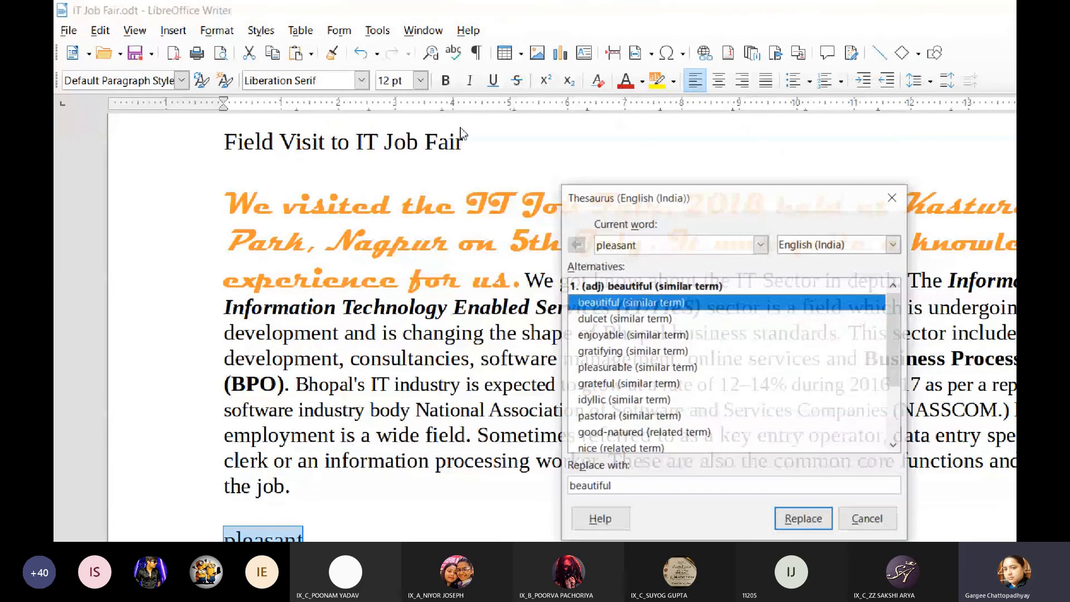
click(618, 367)
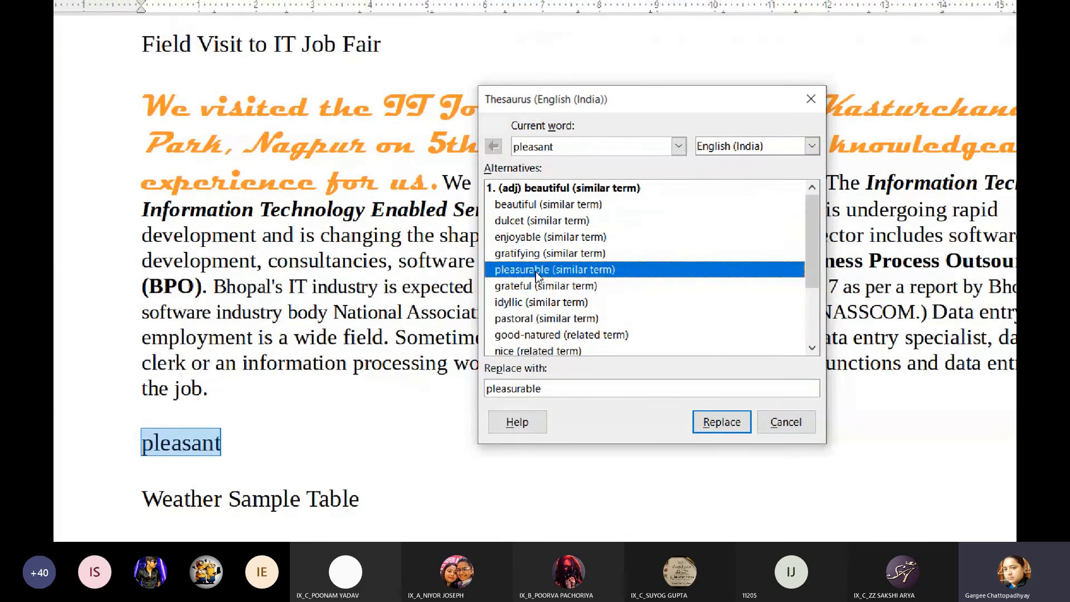
key(Return)
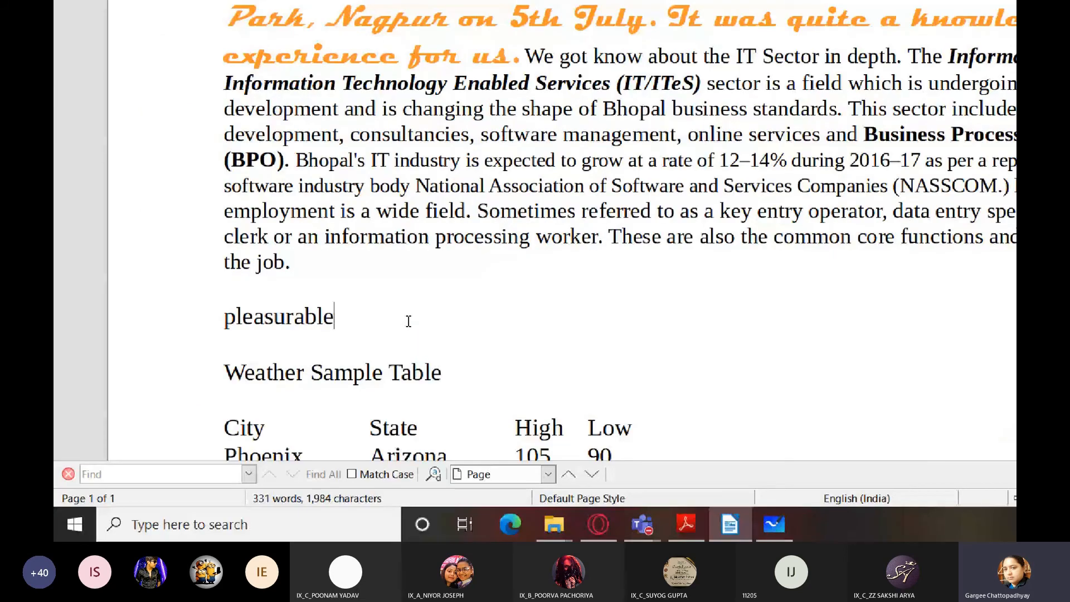
drag(408, 321, 183, 320)
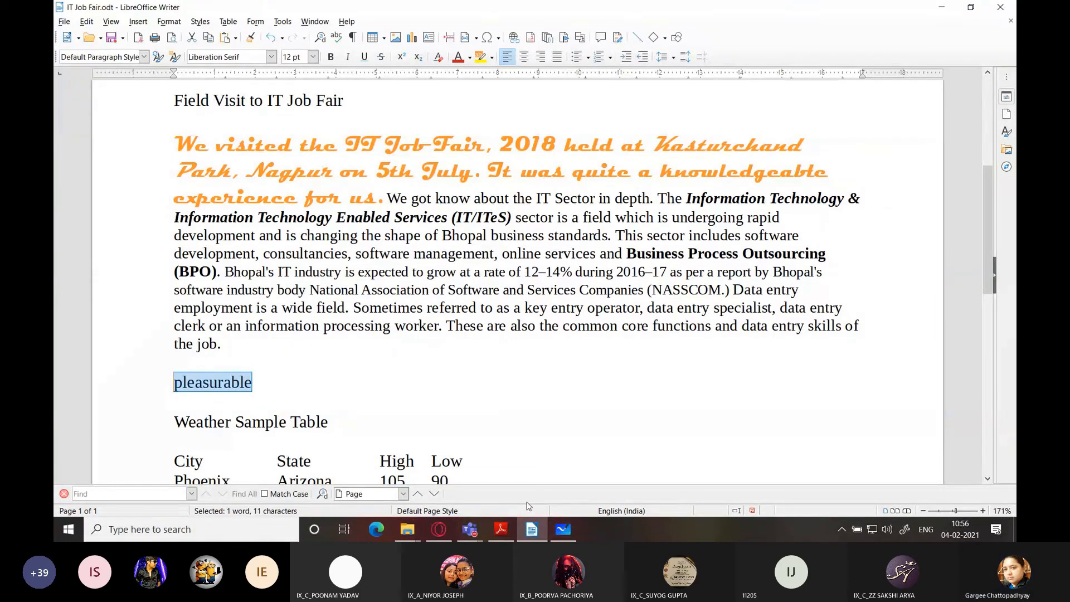
Switch to Adobe Reader and read the textbook from the synonyms passage to the "Formatting a document" section.
click(499, 530)
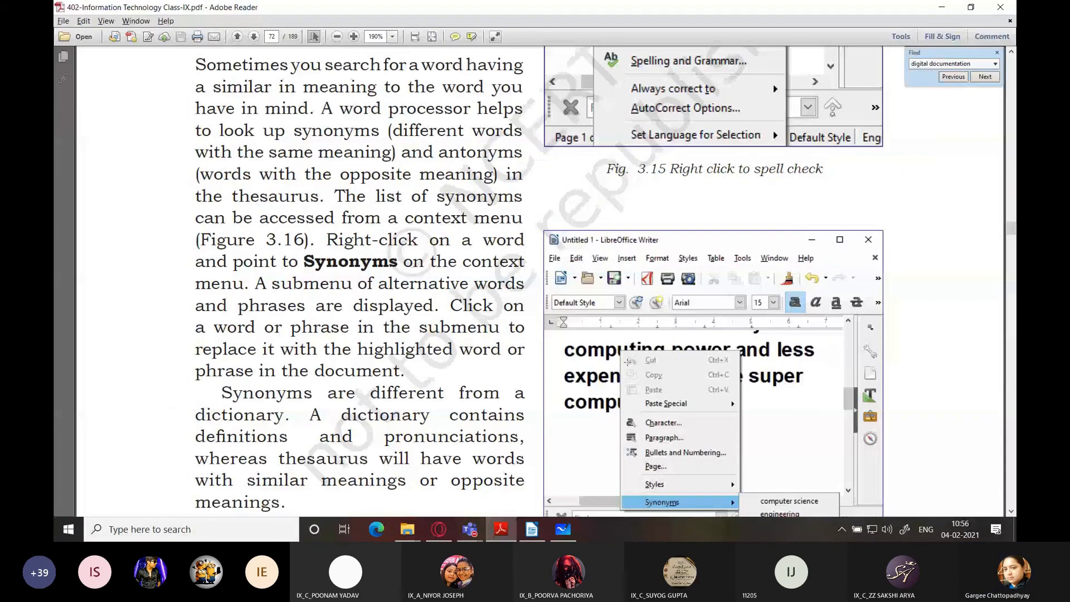
scroll(628, 362, down, 5)
scroll(628, 361, down, 4)
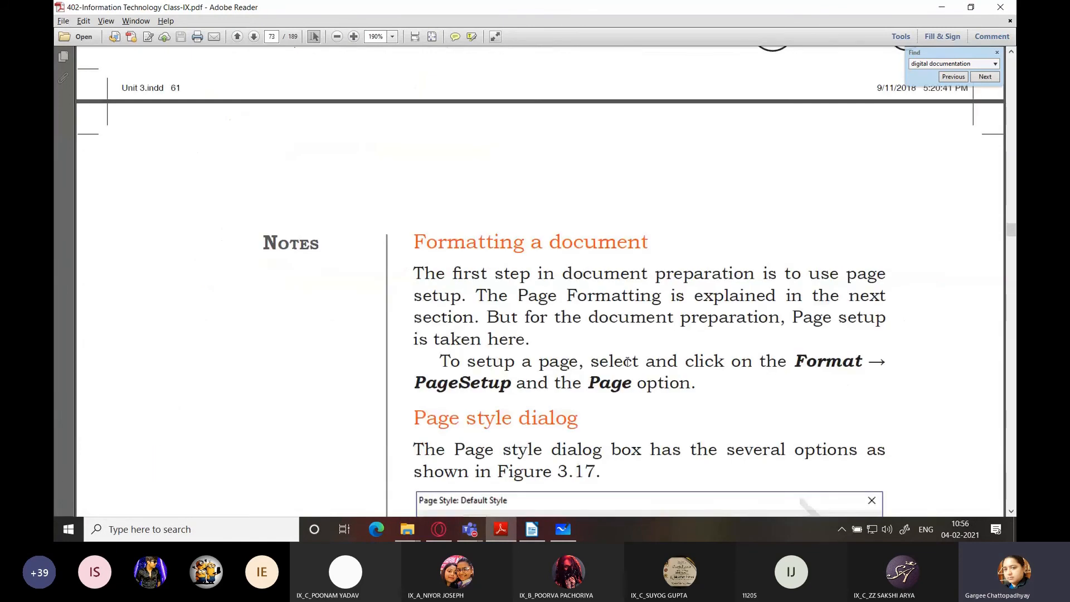
scroll(628, 362, down, 5)
Switch to LibreOffice Writer, show the synonyms of "expected" in the main paragraph and open the Thesaurus for it.
click(542, 533)
double_click(381, 273)
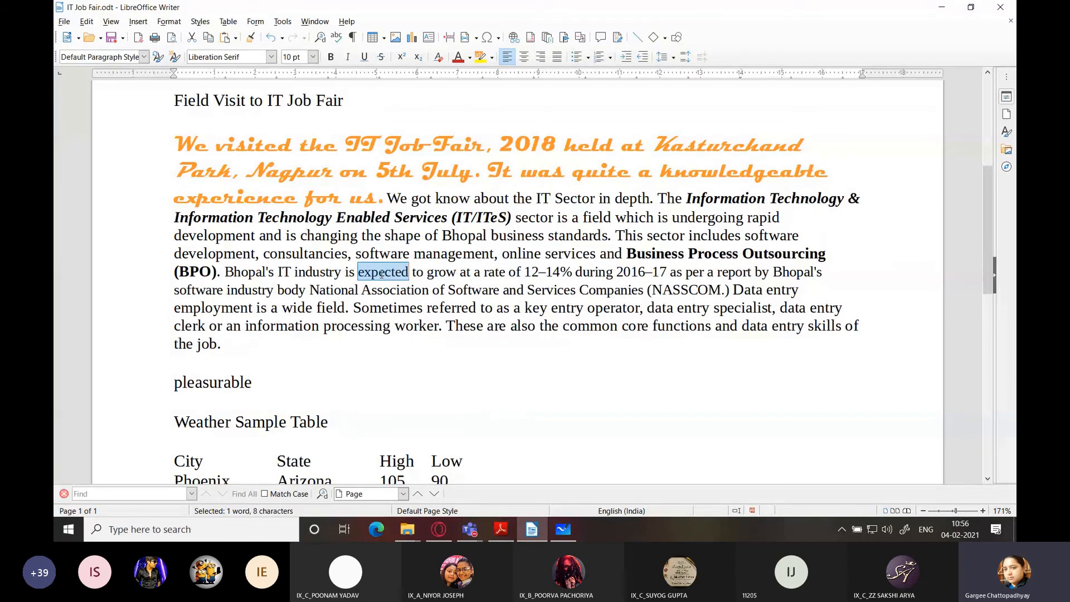
right_click(381, 273)
mouse_move(459, 418)
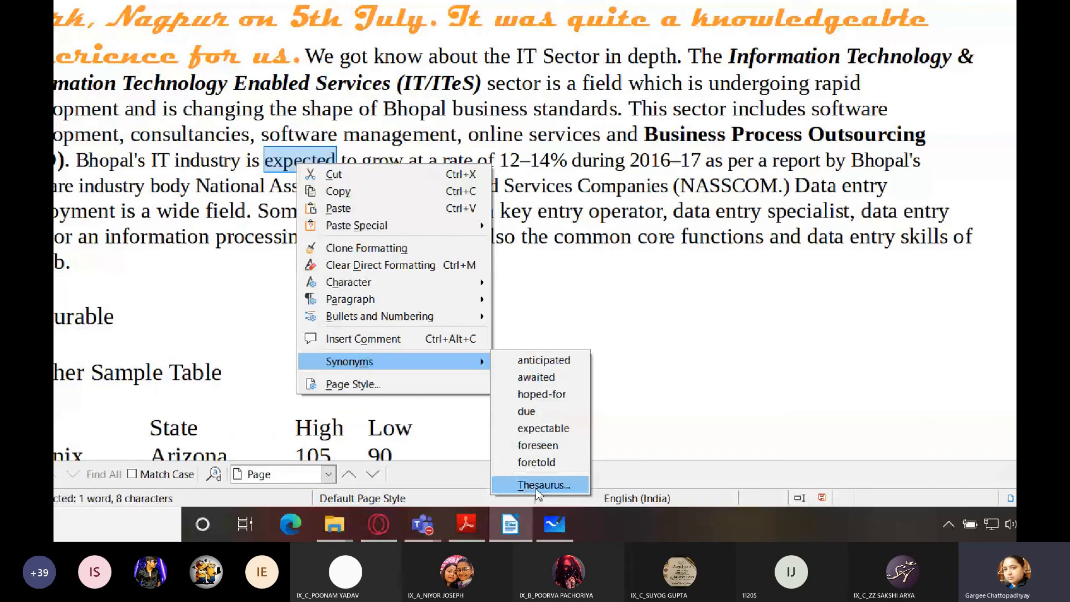
click(536, 488)
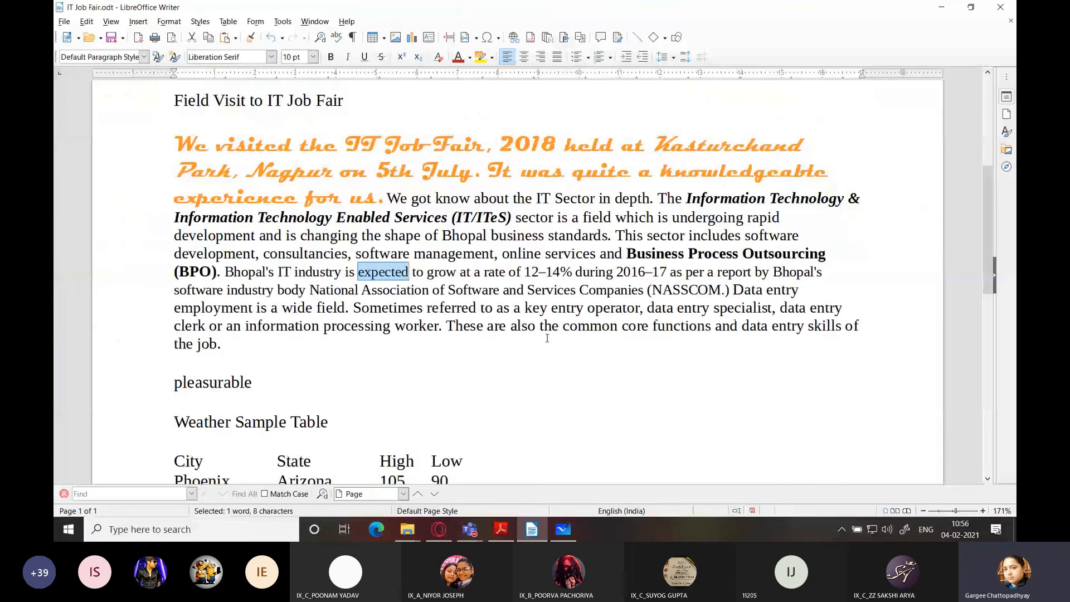
Switch to Adobe Reader and read the textbook's "Formatting a document" and "Page style dialog" sections.
key(alt+Tab)
scroll(582, 335, down, 1)
scroll(582, 335, up, 2)
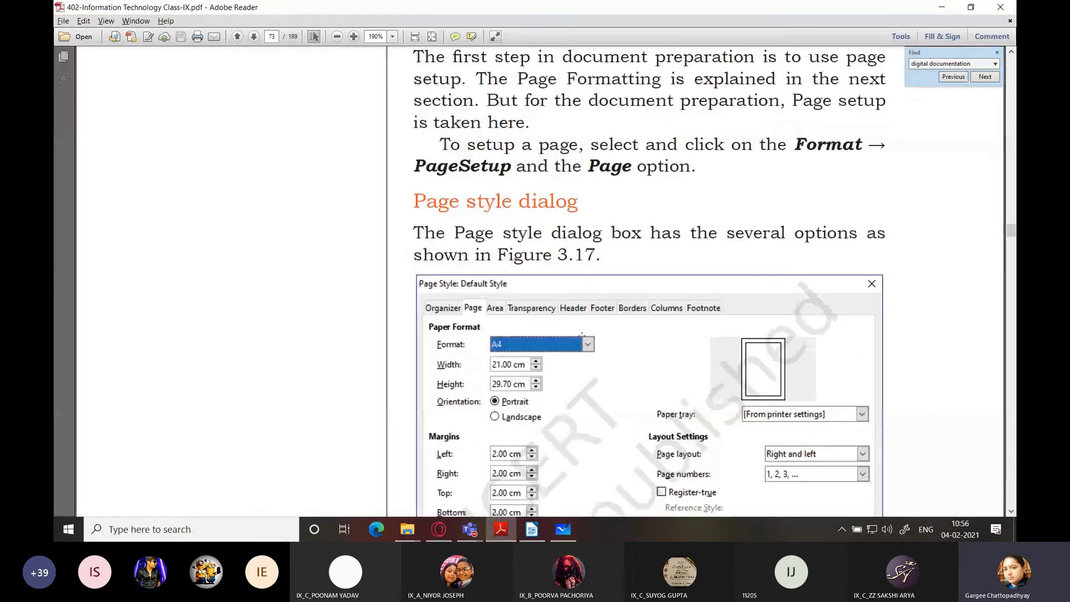
scroll(581, 335, up, 4)
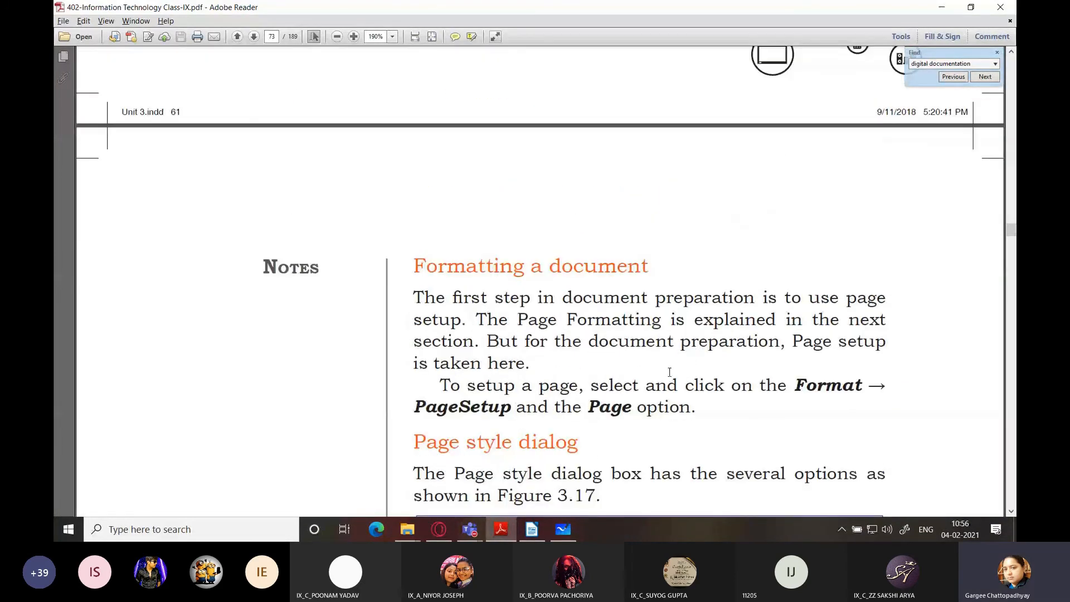
scroll(669, 371, down, 2)
scroll(669, 372, down, 1)
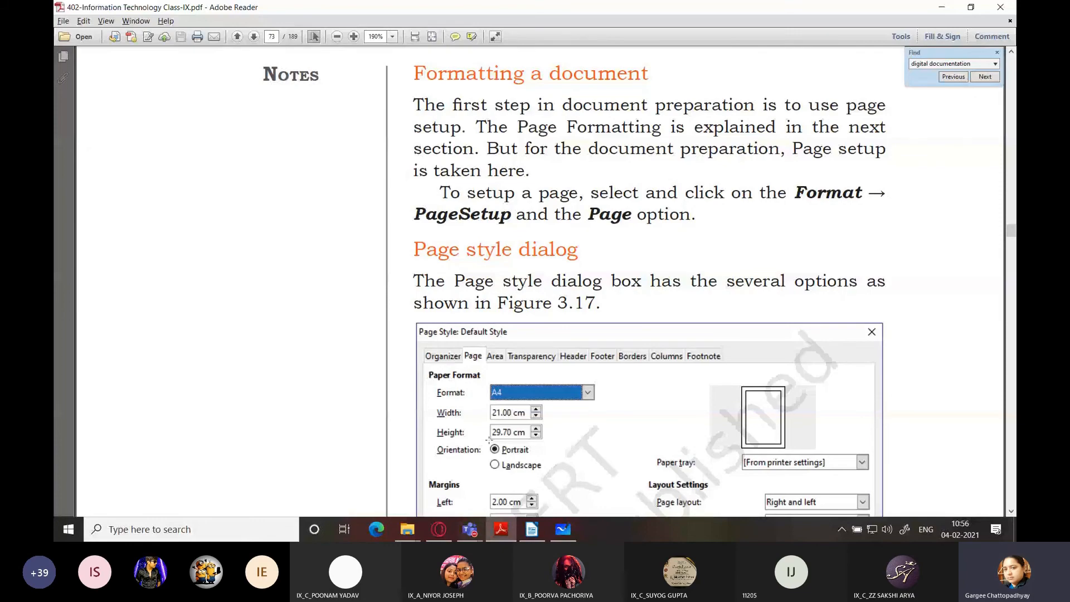
Switch to LibreOffice Writer and examine the available text and alignment formatting options.
key(alt+Tab)
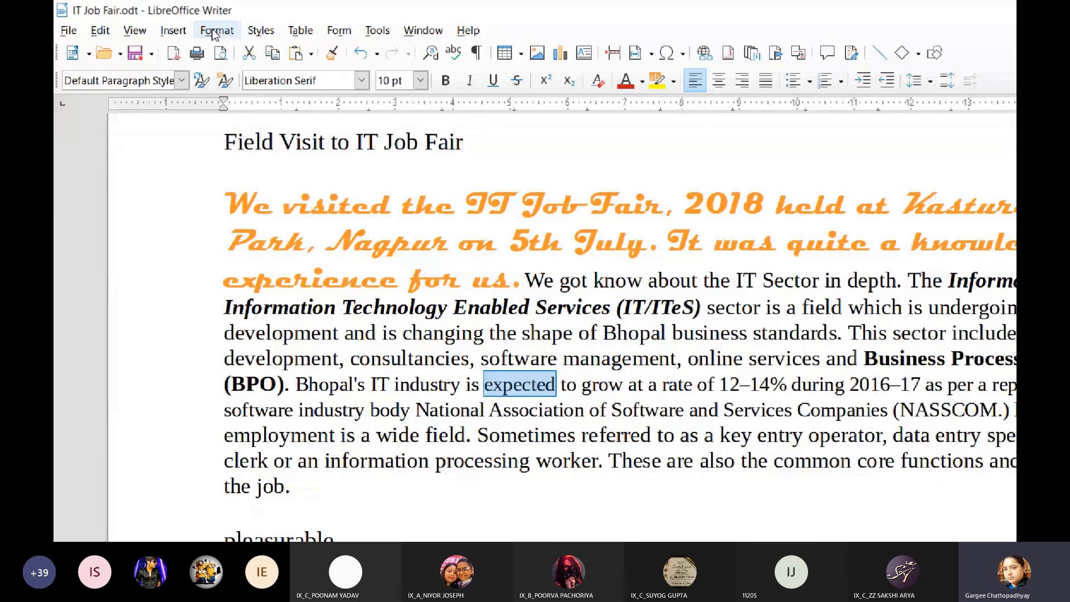
click(215, 31)
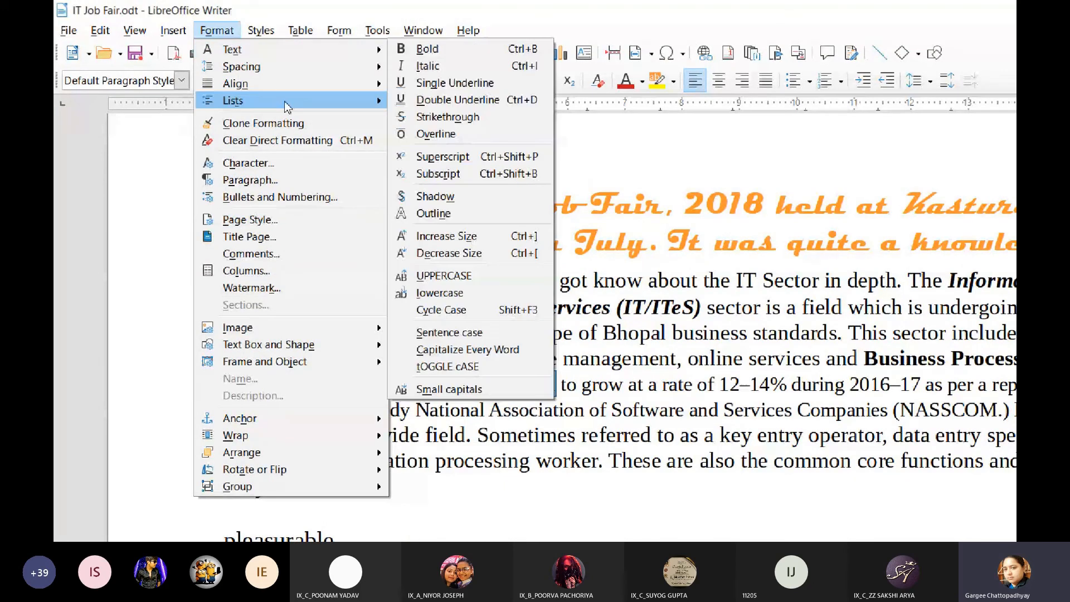
mouse_move(281, 90)
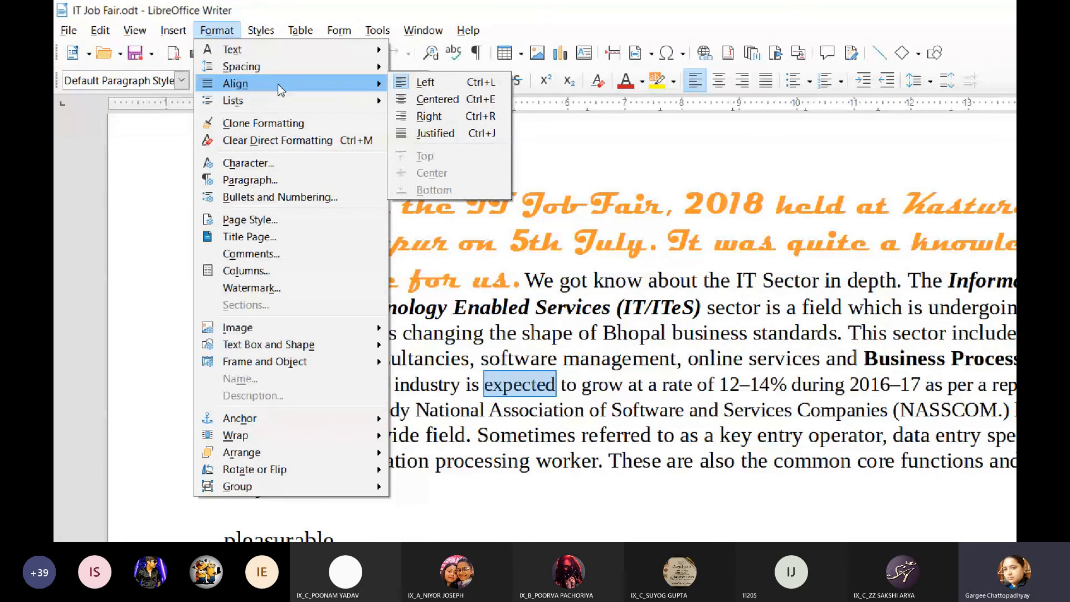
mouse_move(275, 53)
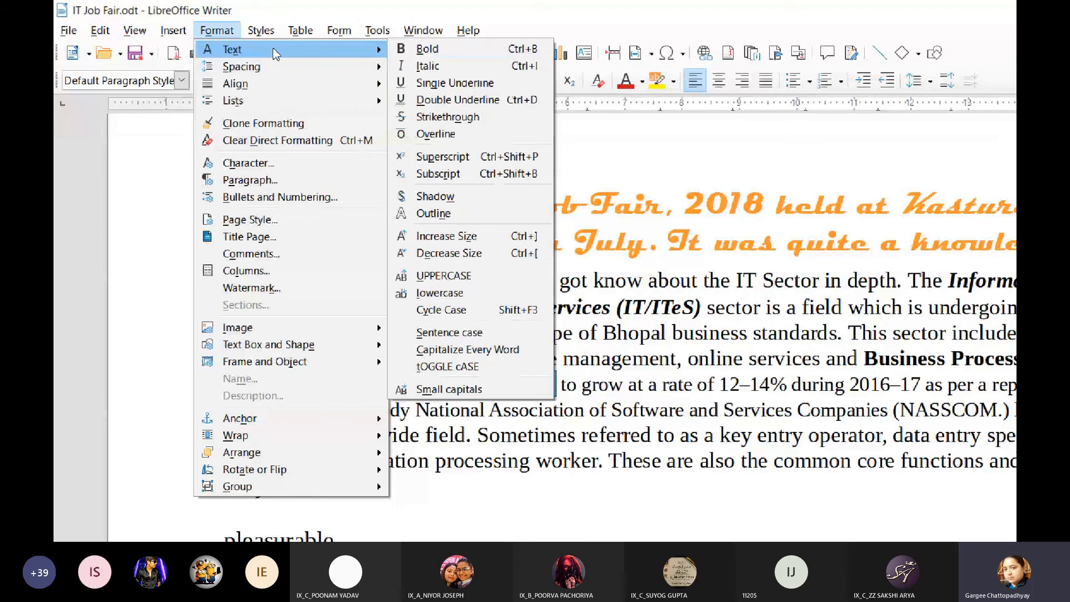
click(584, 322)
click(443, 331)
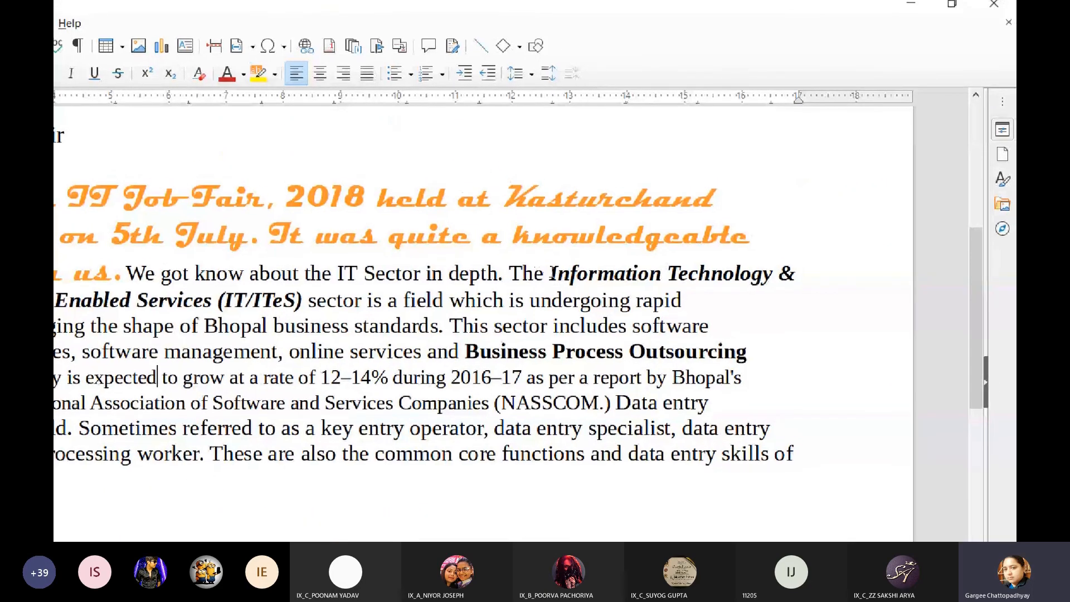
Select the phrase "Information Technology & Information Technology Enabled Services (IT/ITeS)" in the main paragraph and show its text formatting options.
drag(940, 211, 956, 212)
drag(566, 275, 536, 272)
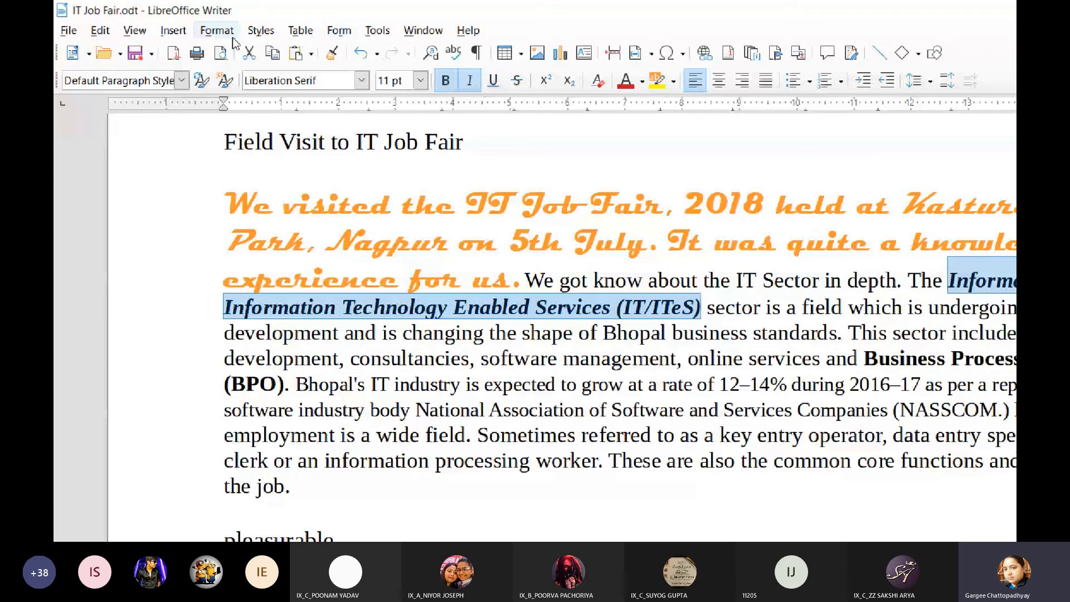
click(233, 32)
mouse_move(238, 55)
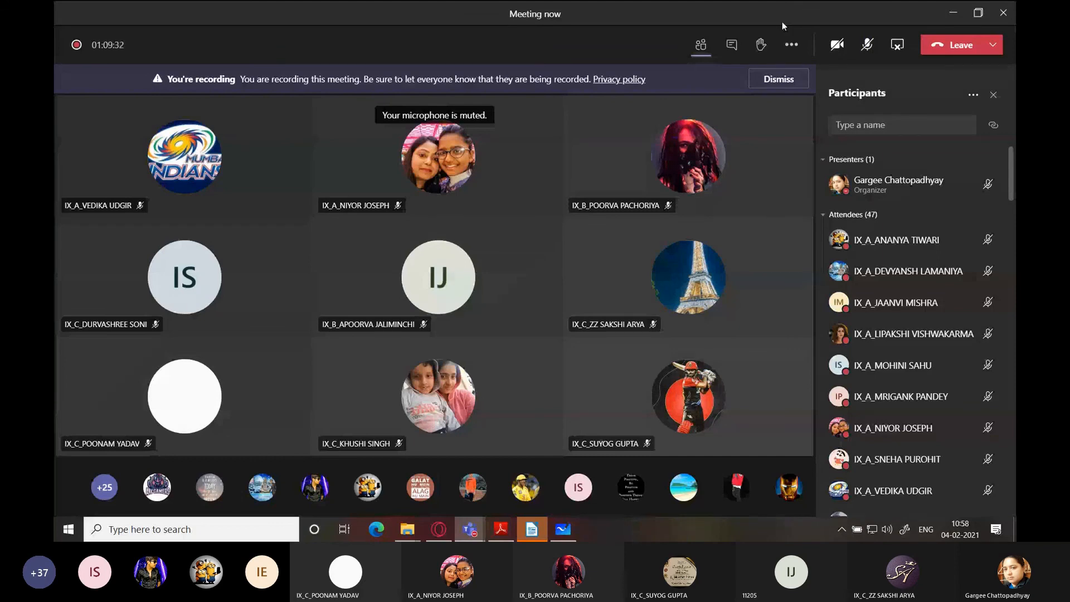
Unmute the microphone in the Microsoft Teams meeting, switch to LibreOffice Writer and apply Overline to the selected IT/ITeS phrase.
click(866, 47)
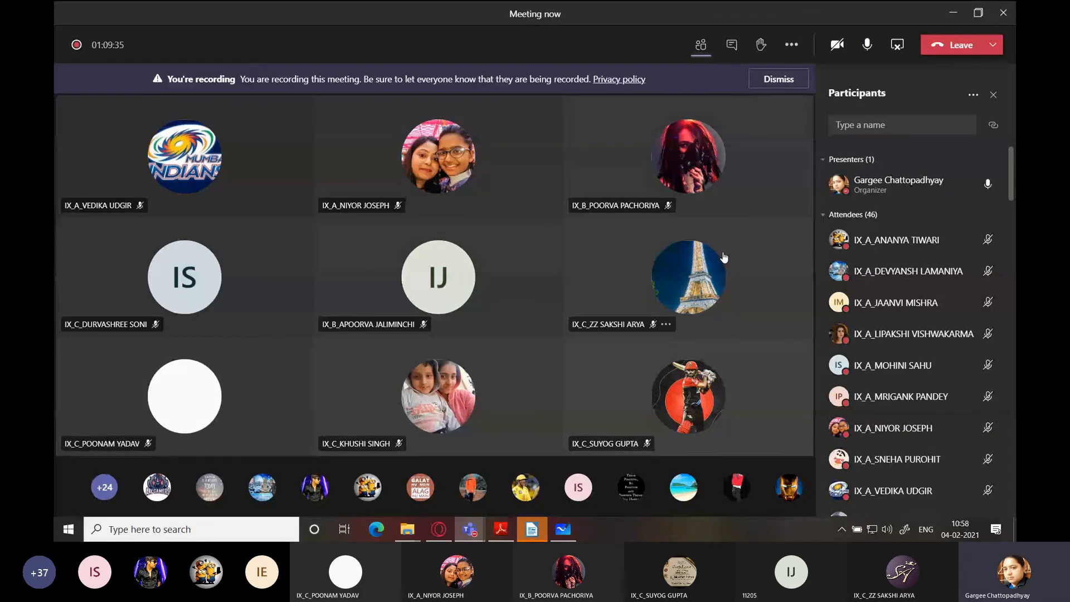
key(alt+Tab)
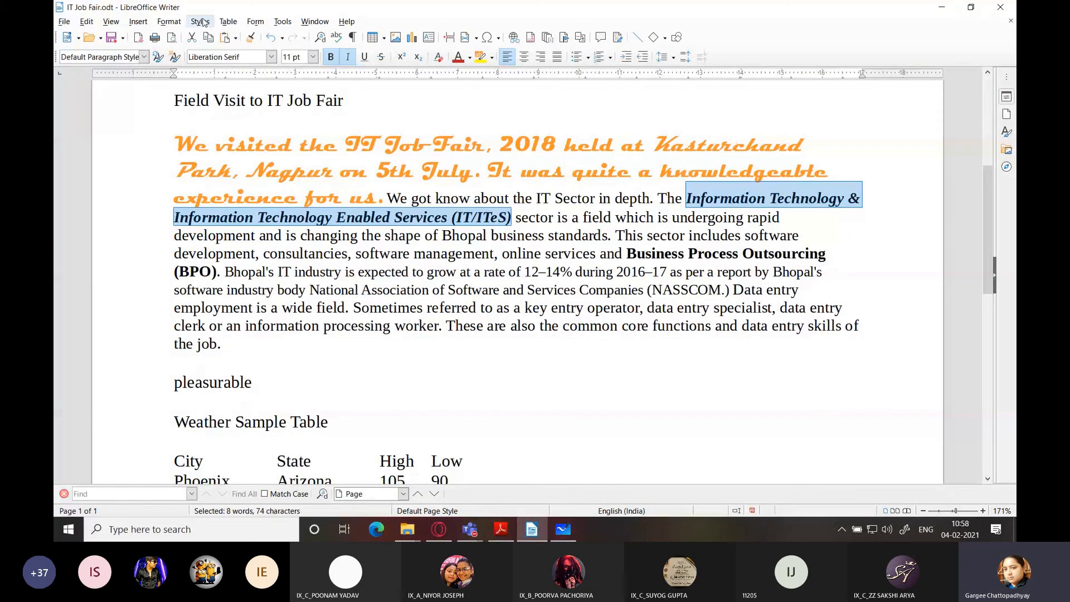
click(169, 21)
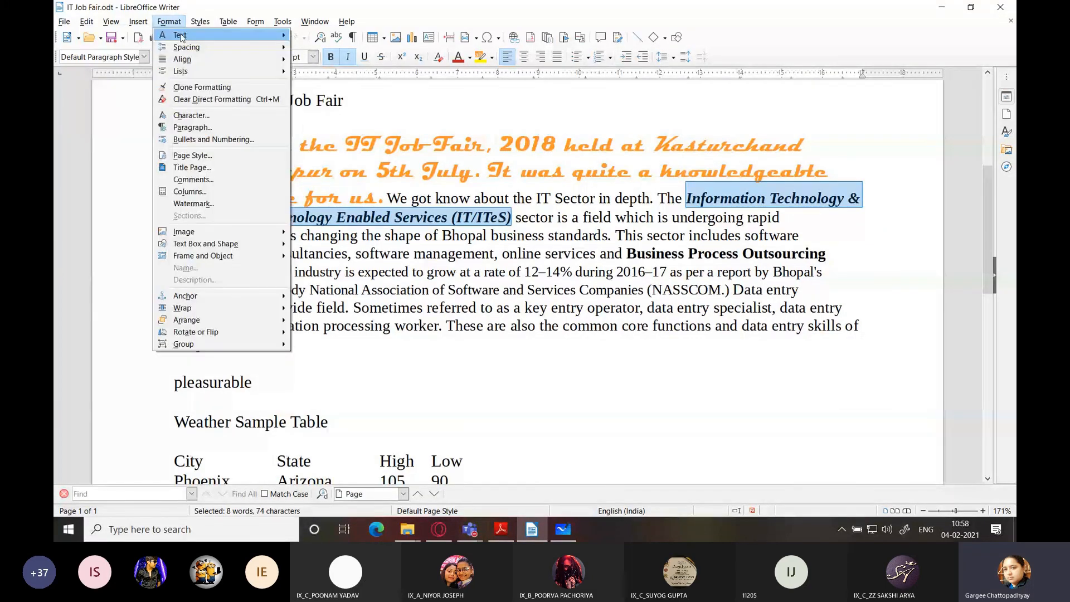
mouse_move(181, 36)
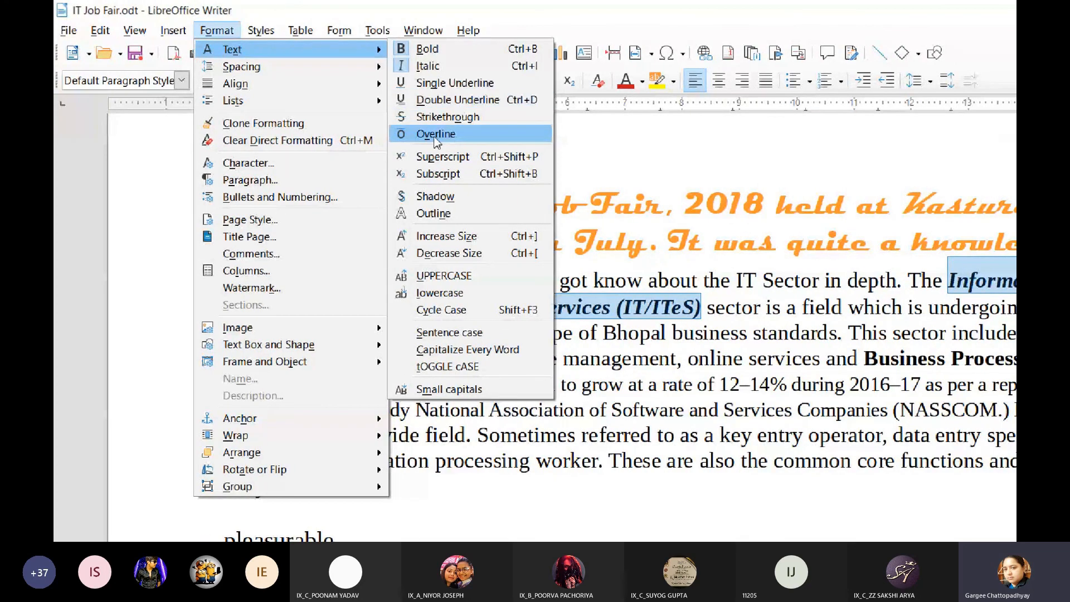
click(435, 135)
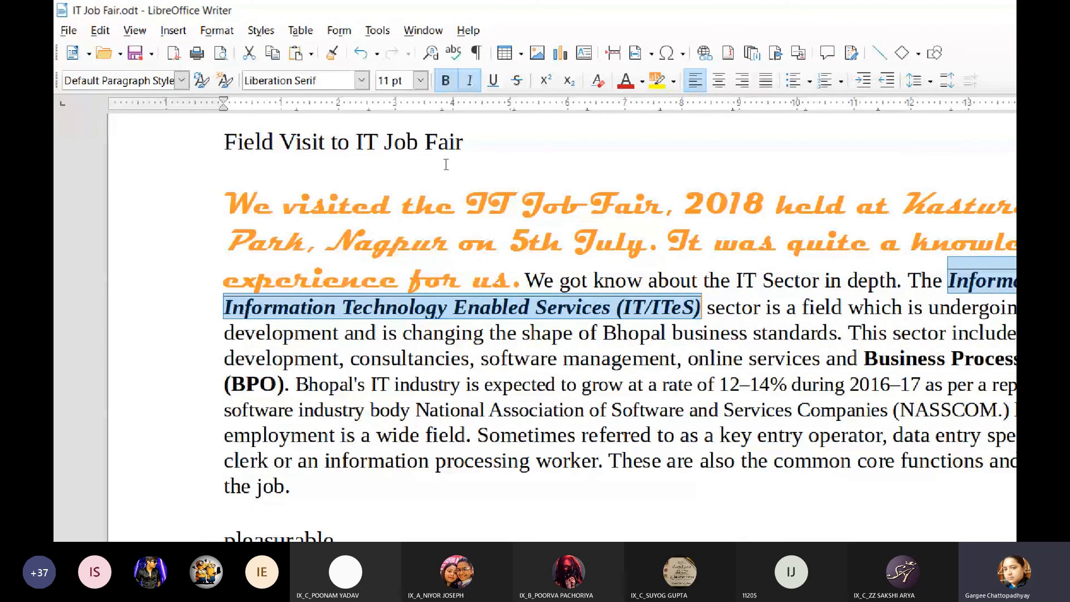
click(637, 384)
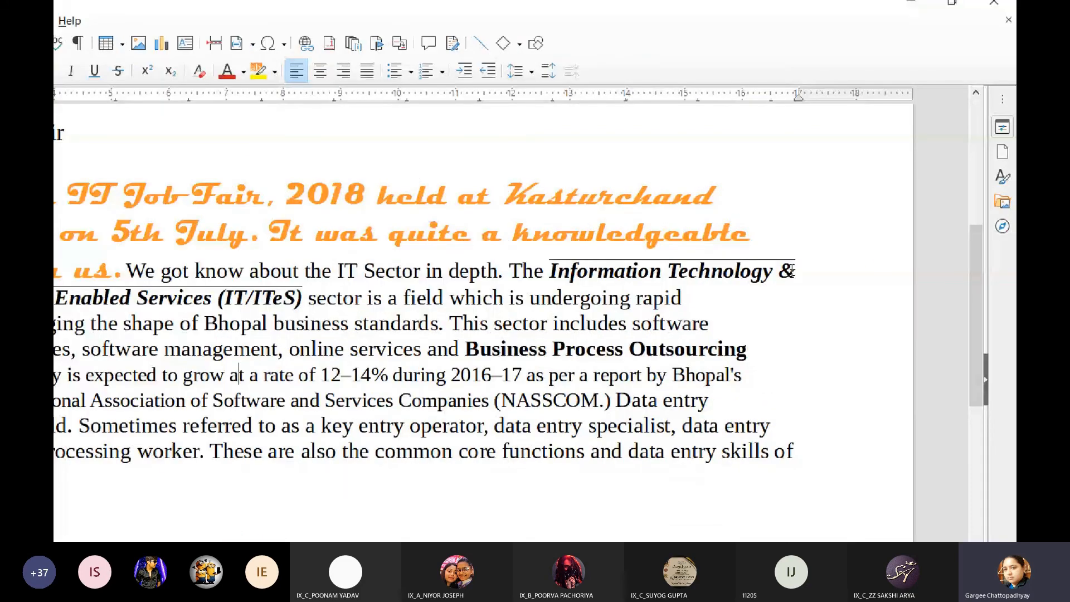
Try to apply the Shadow text effect with only the cursor placed in "Enabled" within the overlined phrase.
click(217, 31)
mouse_move(233, 50)
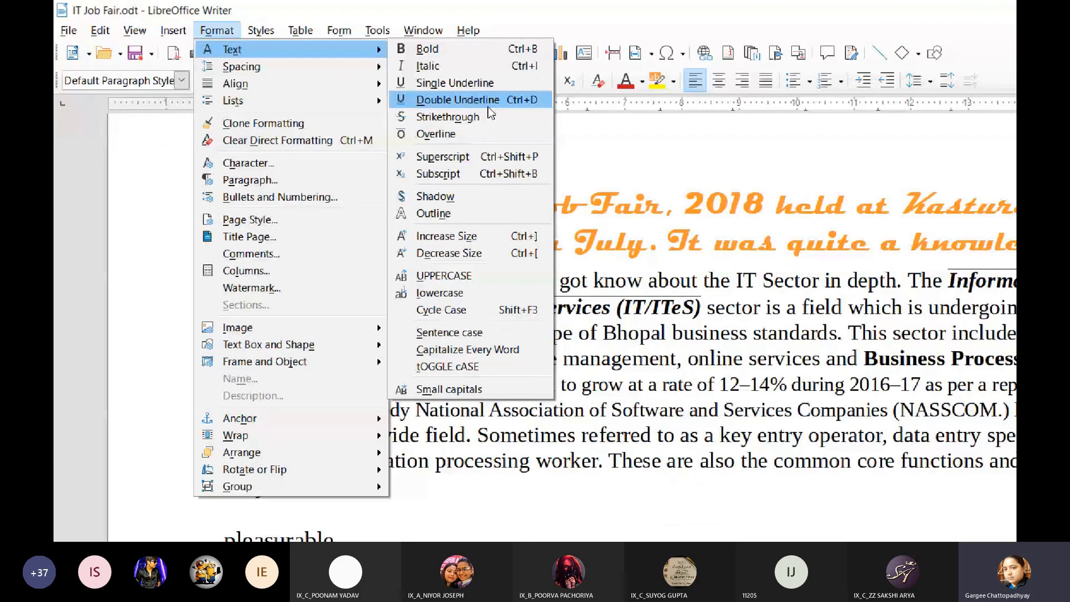
click(522, 307)
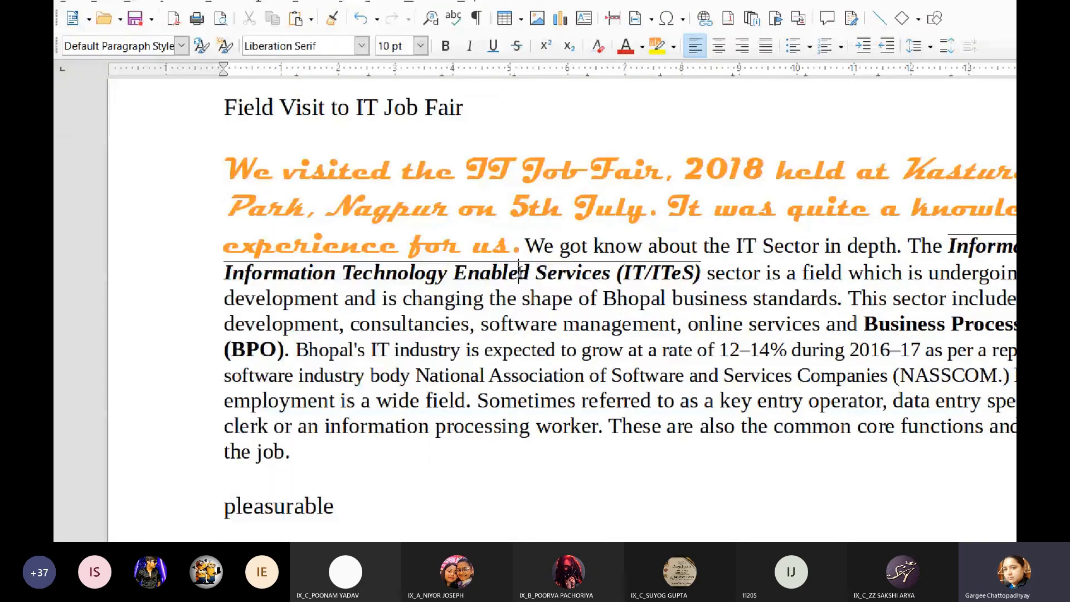
click(522, 306)
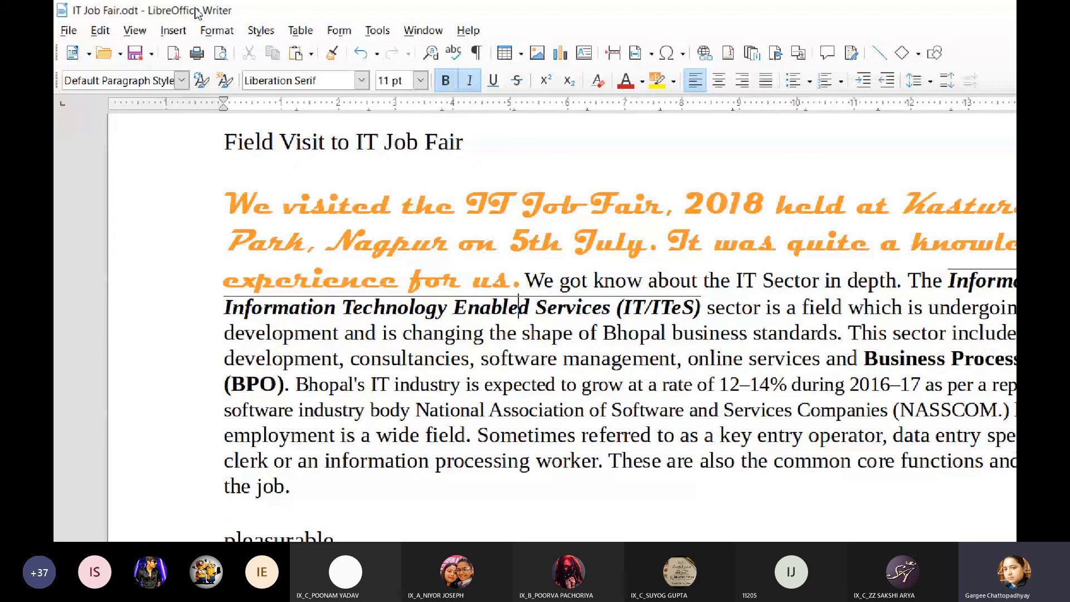
click(217, 30)
mouse_move(232, 49)
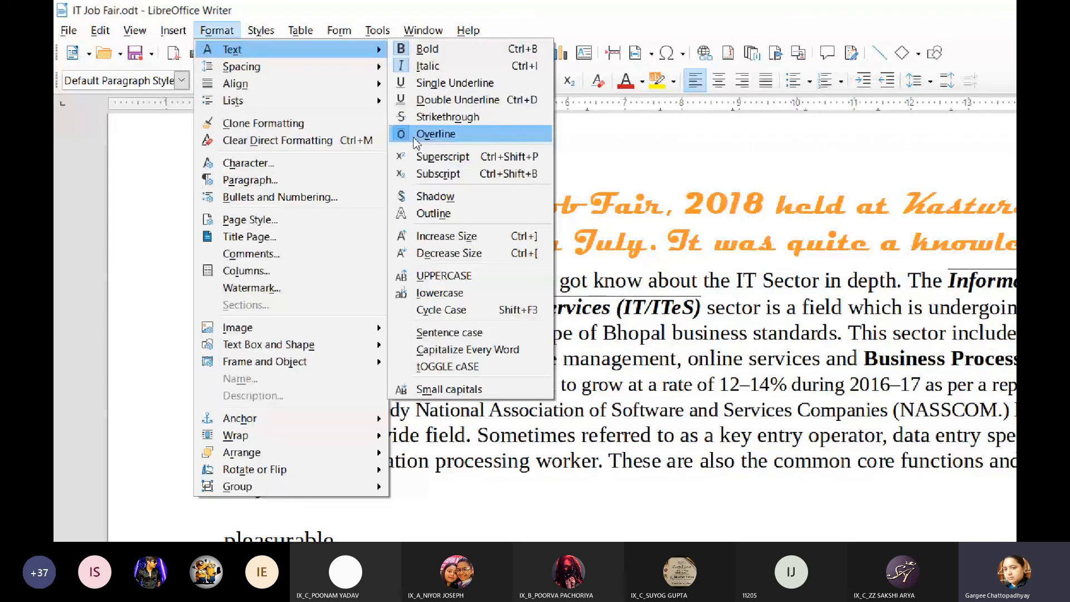
click(416, 202)
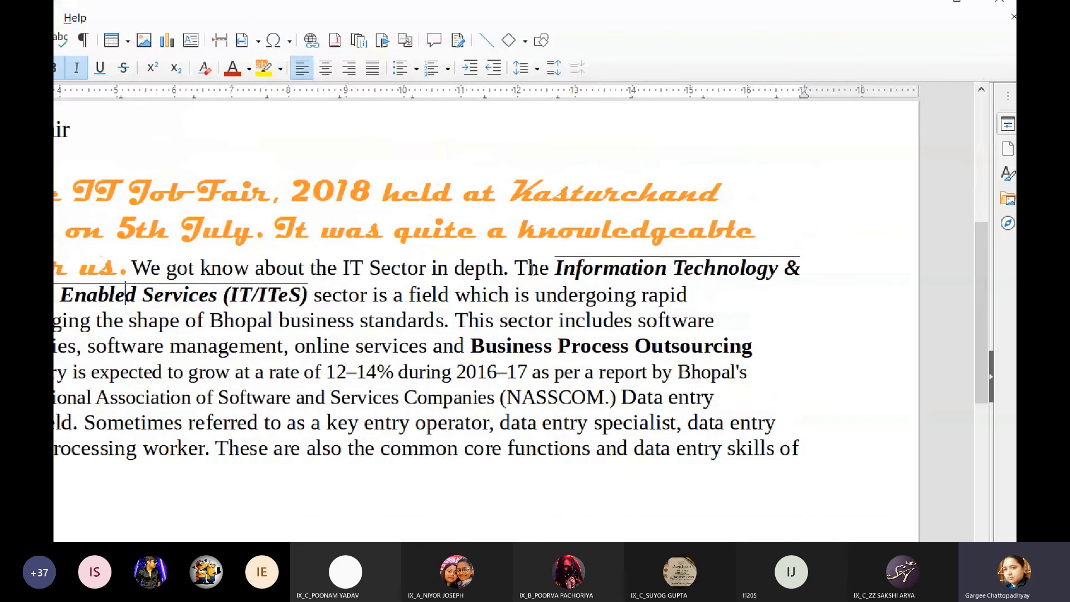
Remove the overline from the phrase "Information Technology & Information Technology Enabled Services (IT/ITeS)" in the main paragraph.
drag(554, 268, 301, 302)
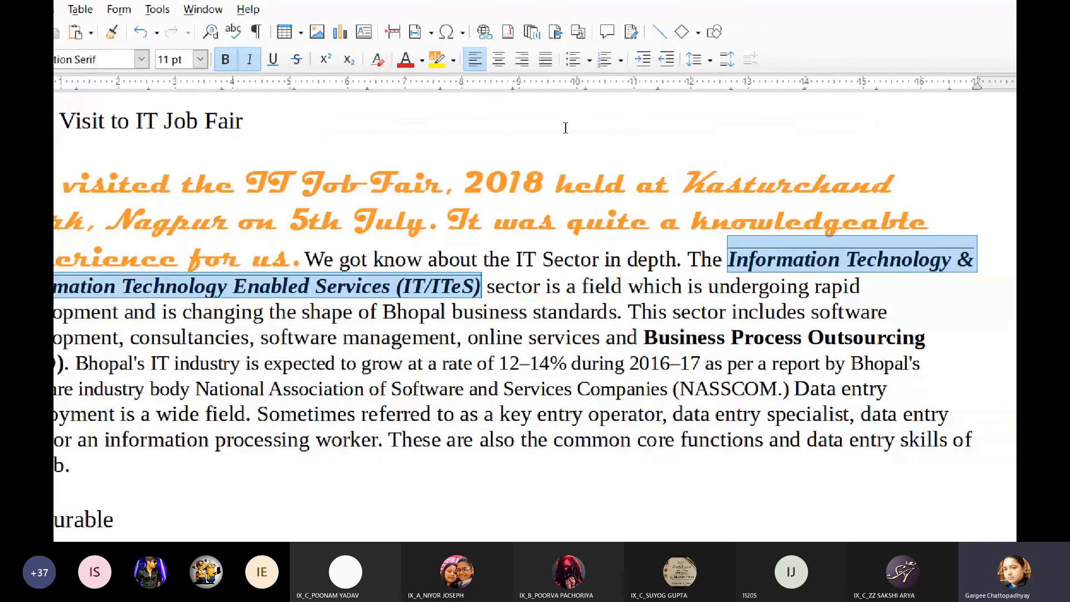
click(218, 30)
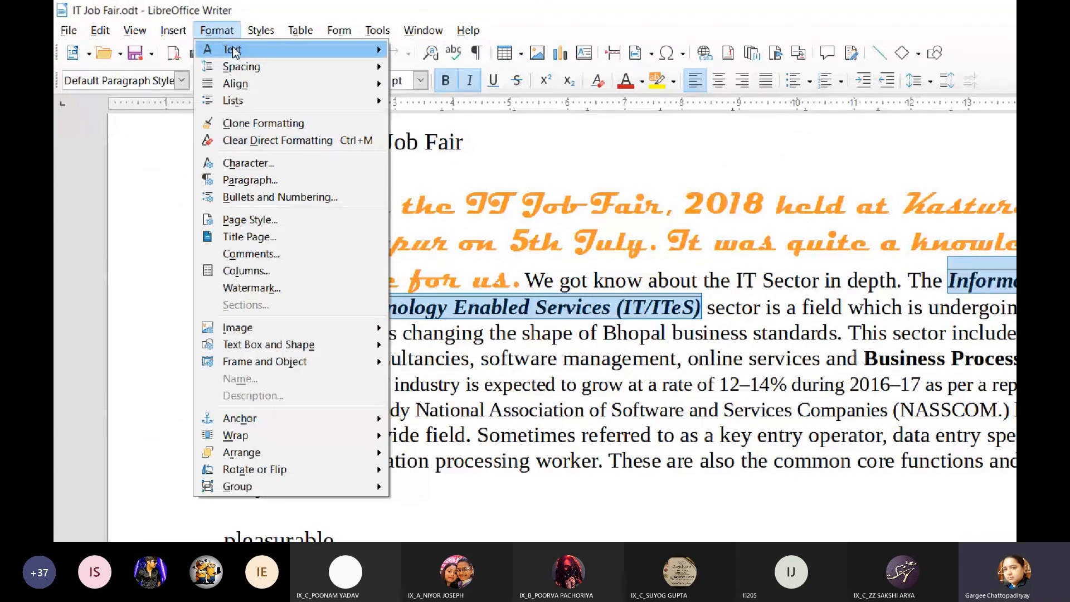
mouse_move(232, 51)
click(429, 134)
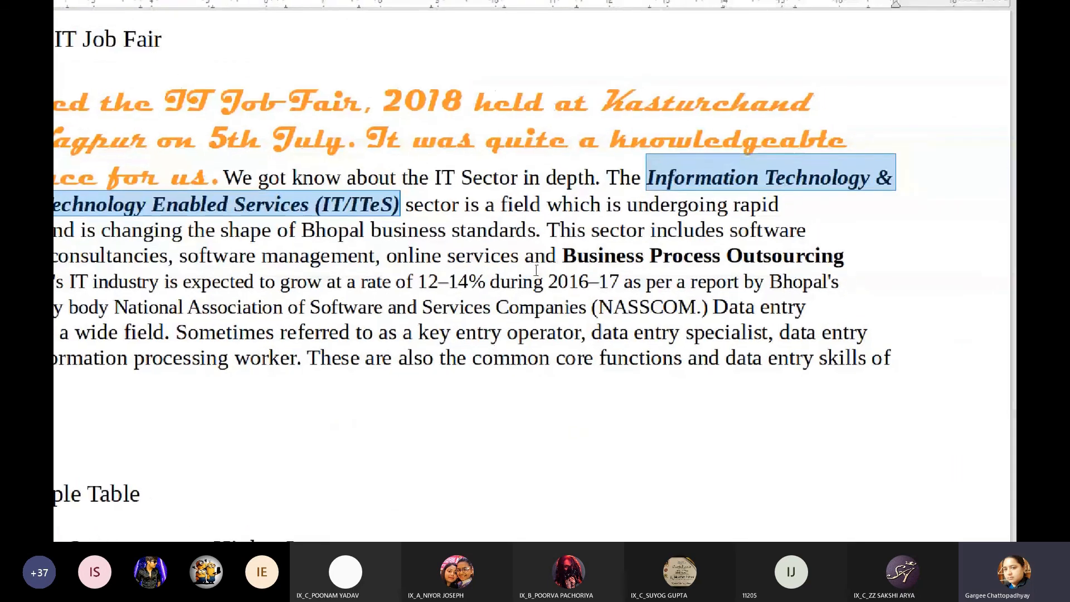
click(536, 270)
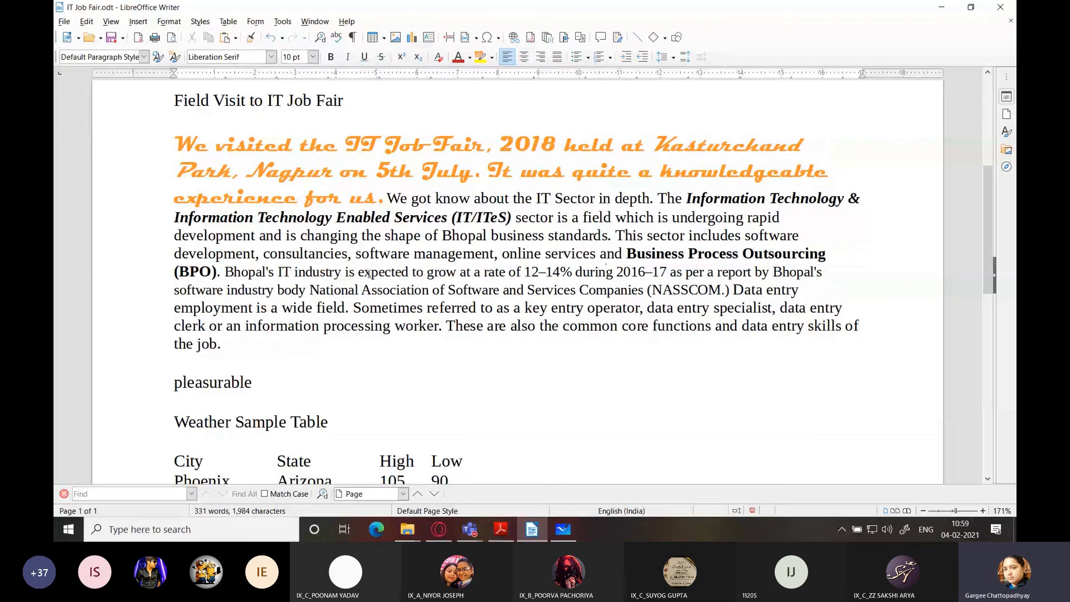
Add the text "H2SO4" on a new line below the sentence "This is a non-printable character." at the document's end.
scroll(233, 285, down, 3)
scroll(335, 219, down, 8)
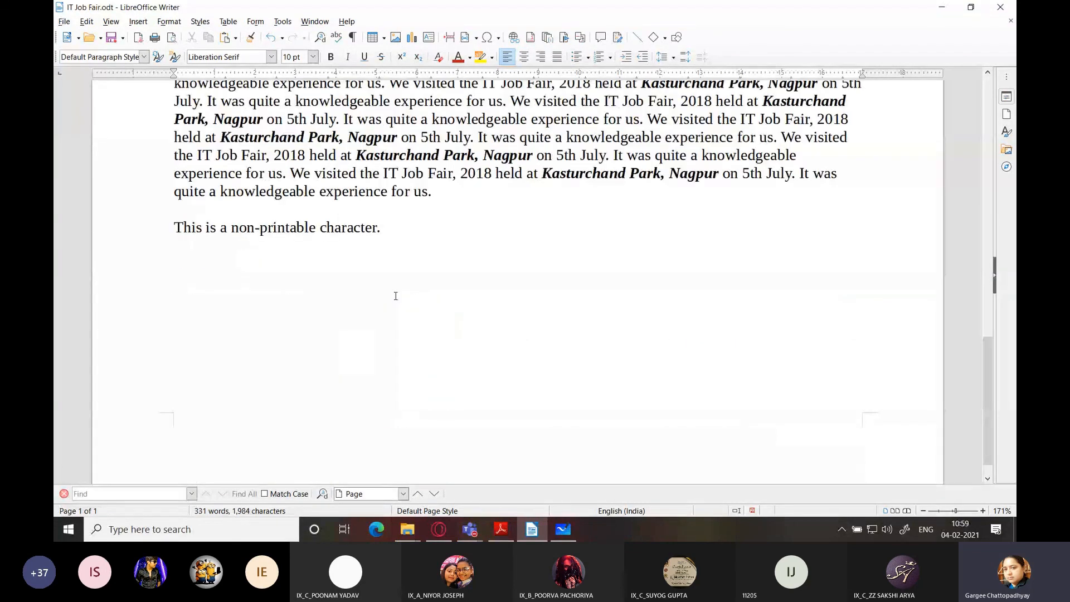
click(417, 214)
key(BackSpace)
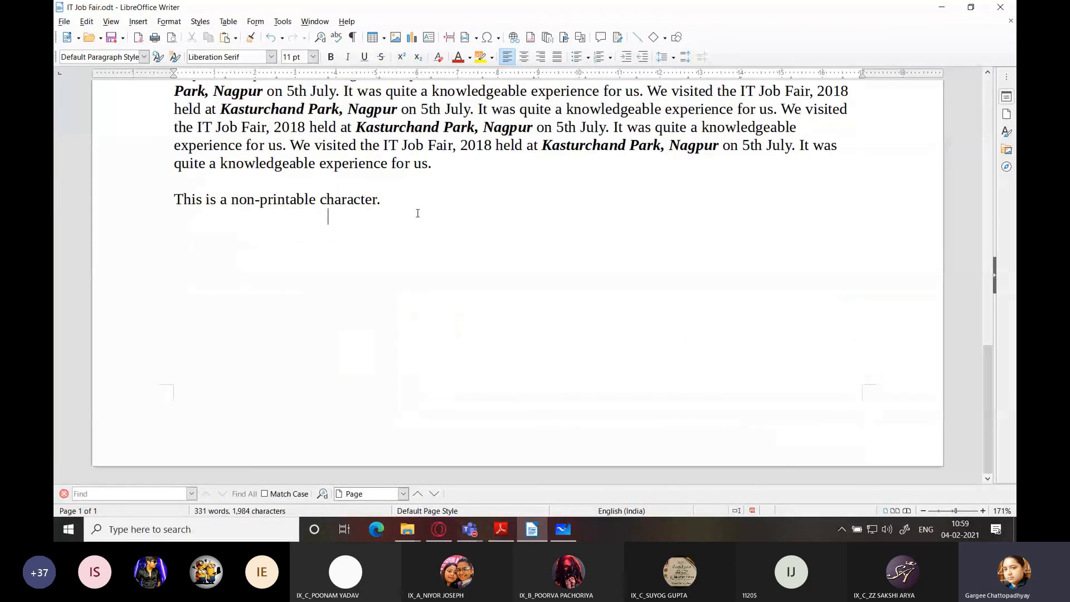
key(shift+Home)
key(BackSpace)
key(Return)
text(H2SO4)
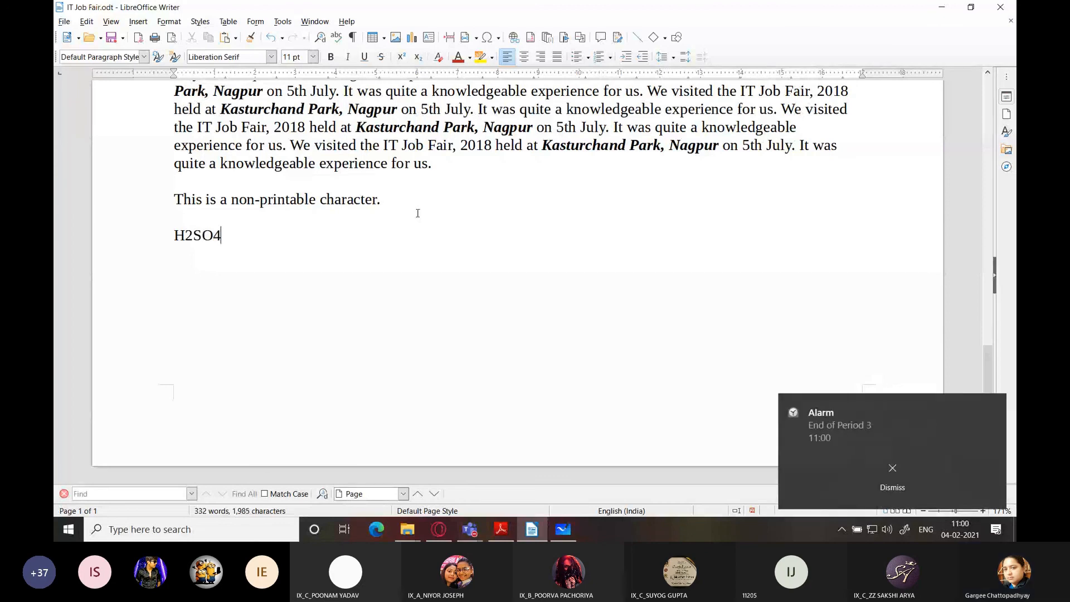
Dismiss the End of Period 3 alarm and delete the "H2SO4" text at the document's end.
click(855, 486)
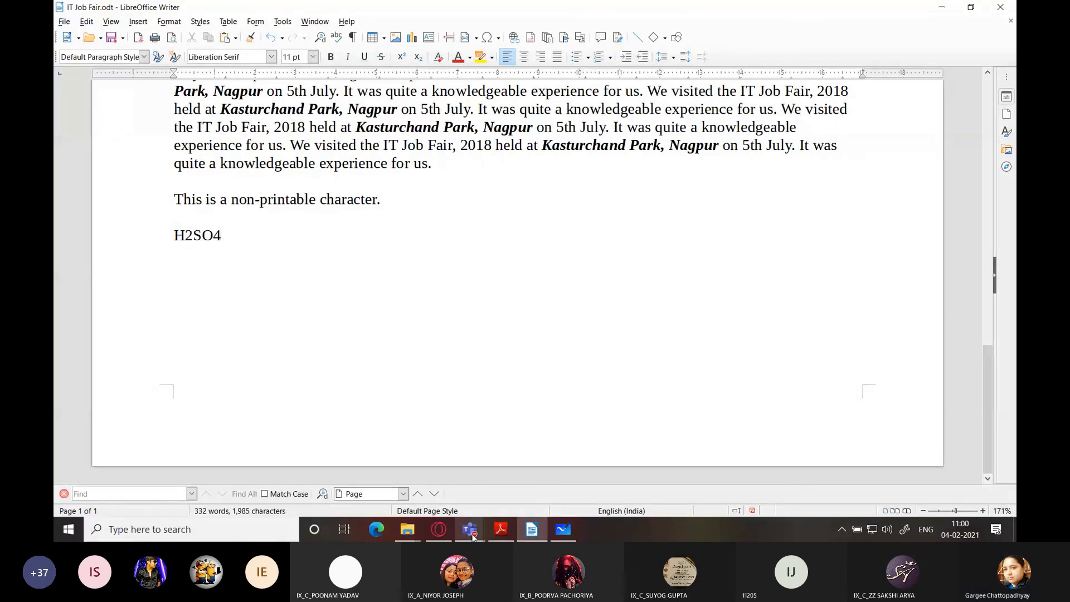
drag(224, 256, 138, 238)
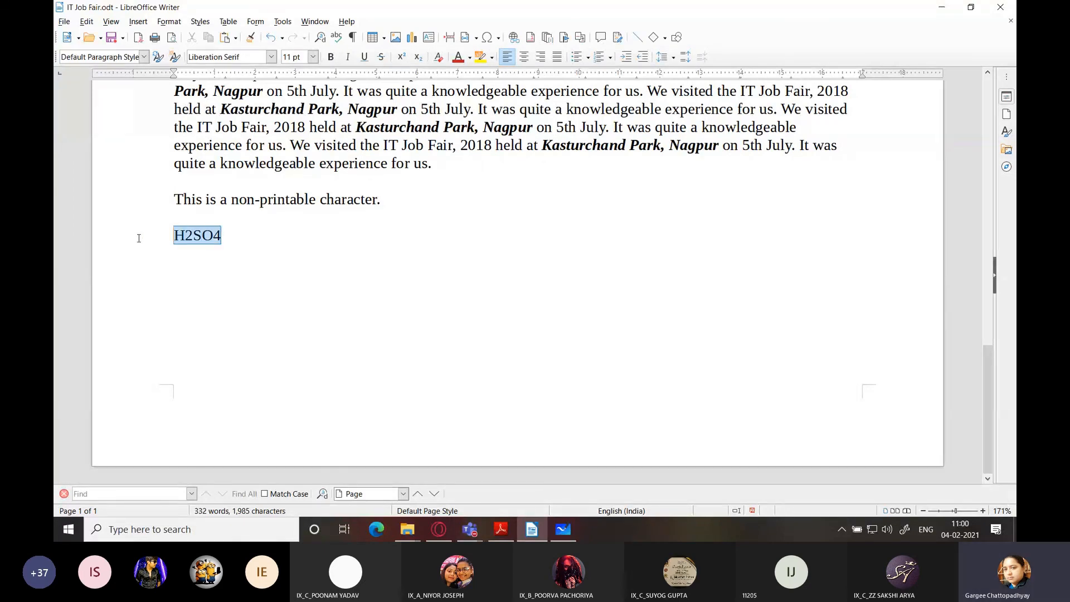
key(Delete)
Switch to the Microsoft Teams meeting, open the participants options containing the attendance list download, and stop sharing the screen.
click(476, 535)
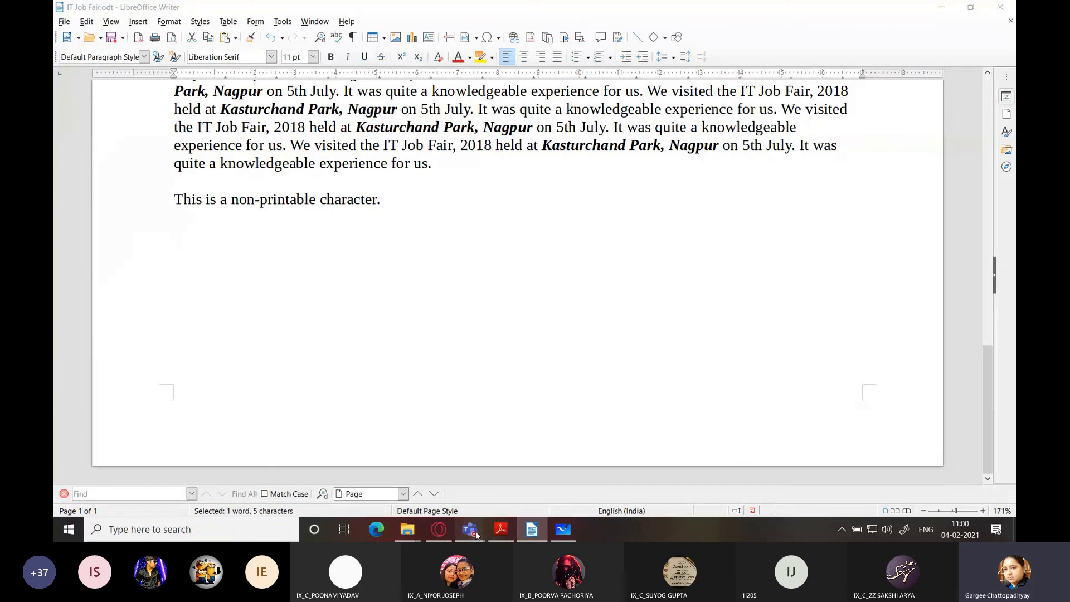
click(534, 459)
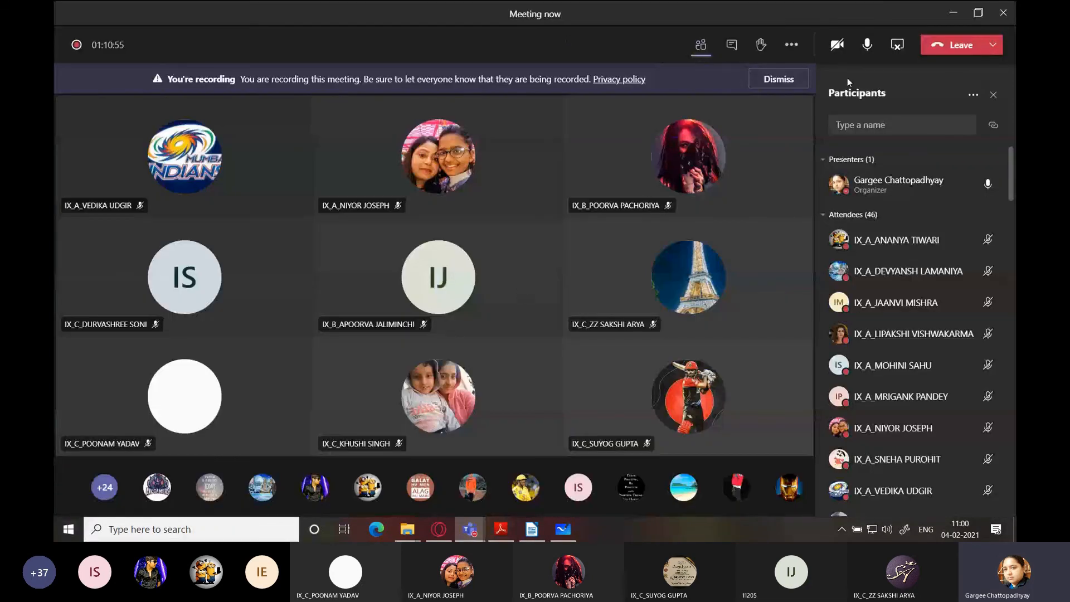
click(973, 94)
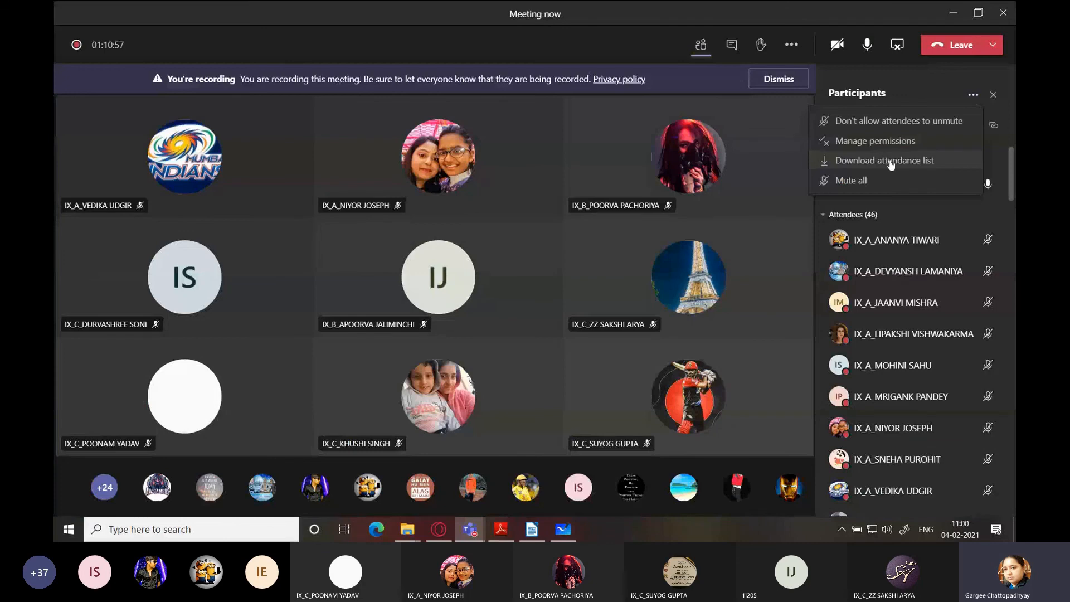
click(514, 43)
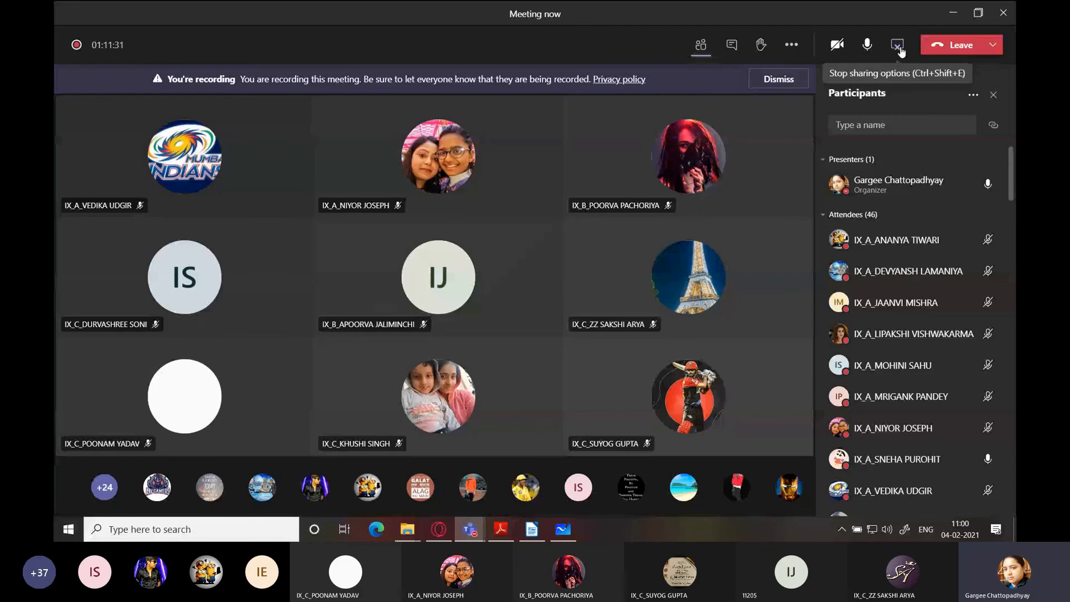
click(899, 46)
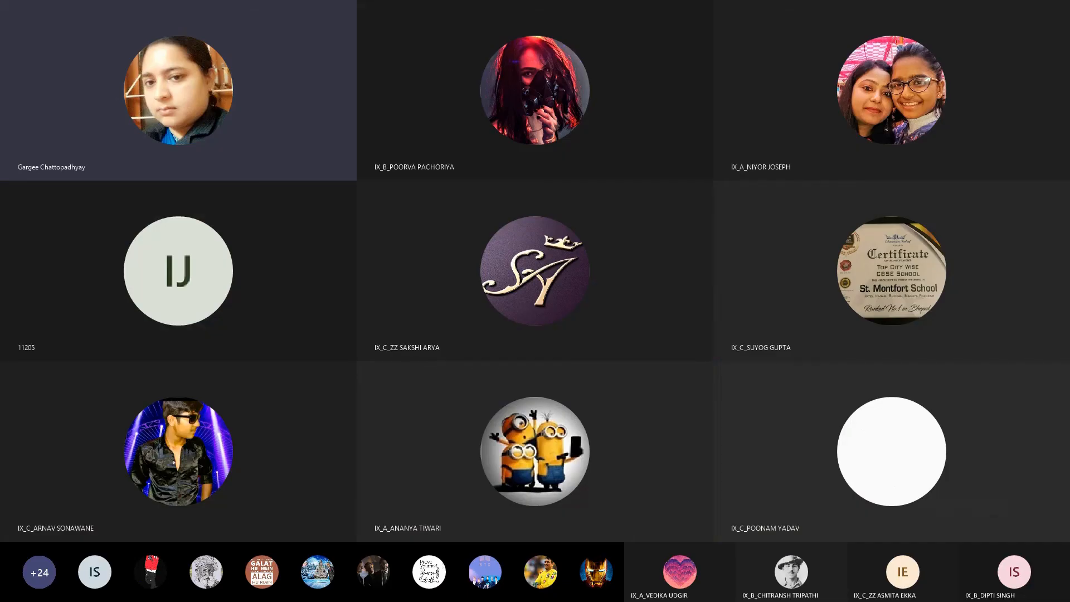